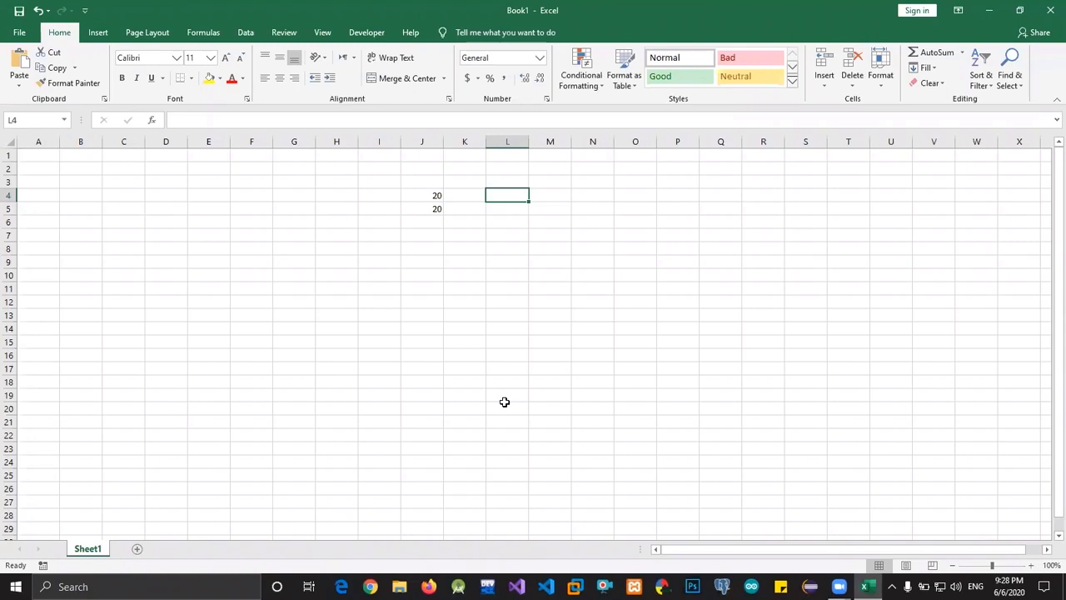
Enter the formula =SUM(J4,J5) in cell L4 to add the two numbers in column J
text(=)
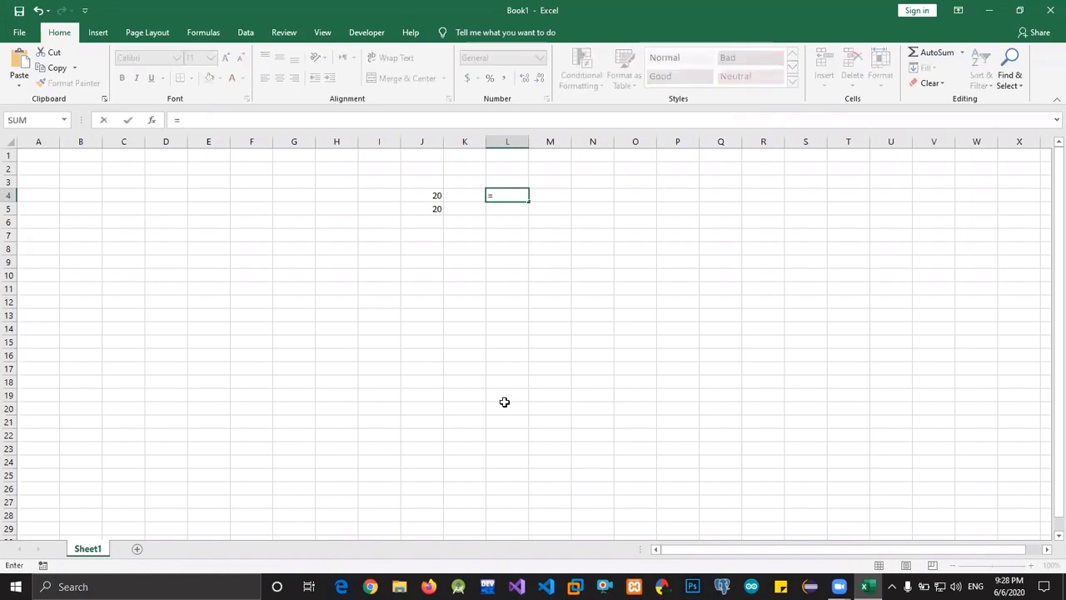
text(s)
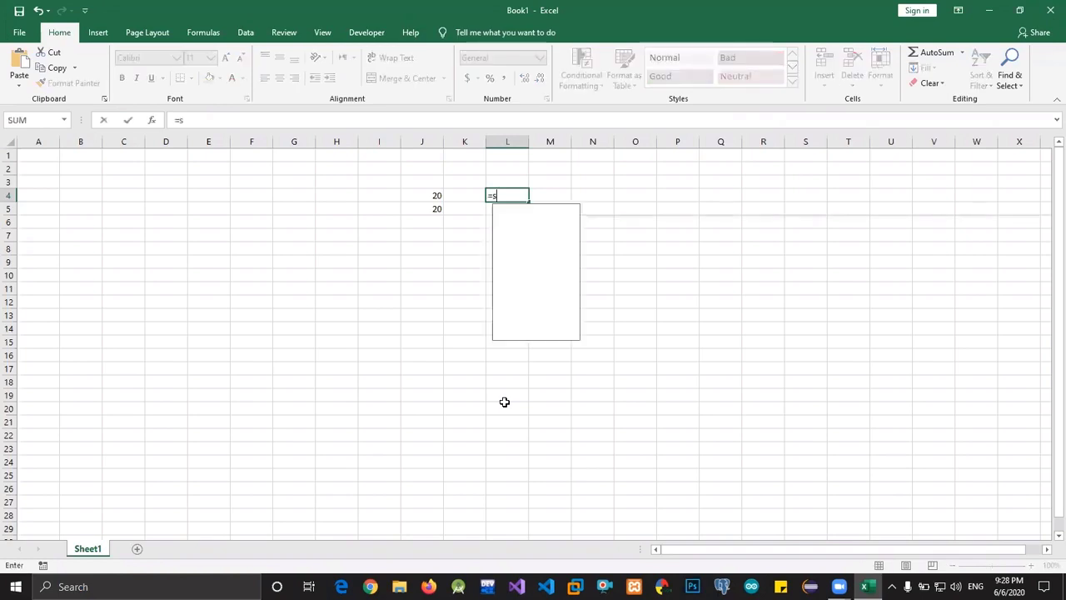
text(um)
key(Tab)
key(Left)
key(Left)
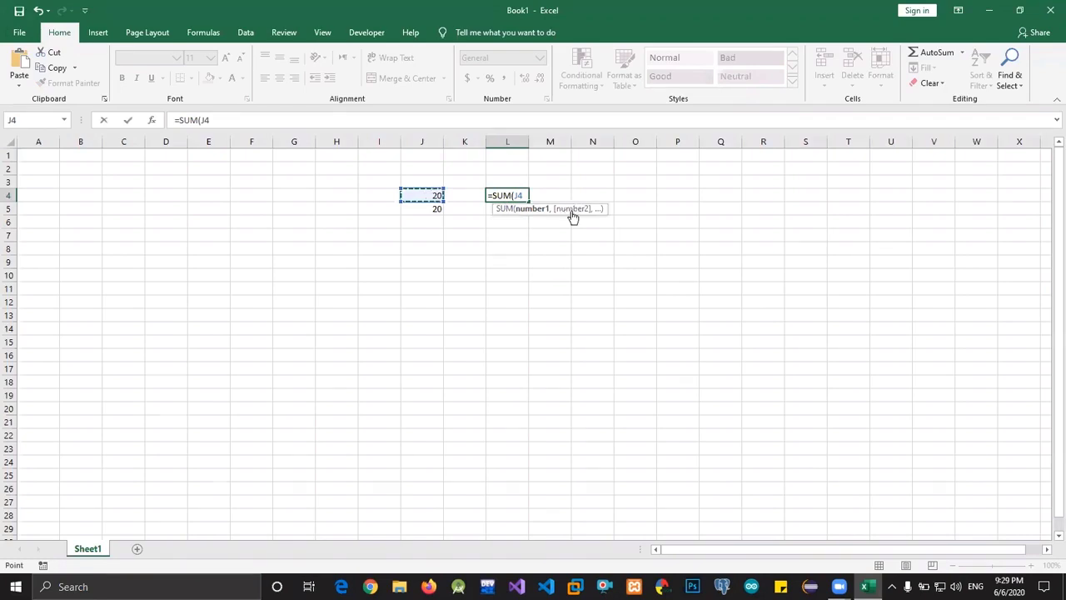
text(,J4)
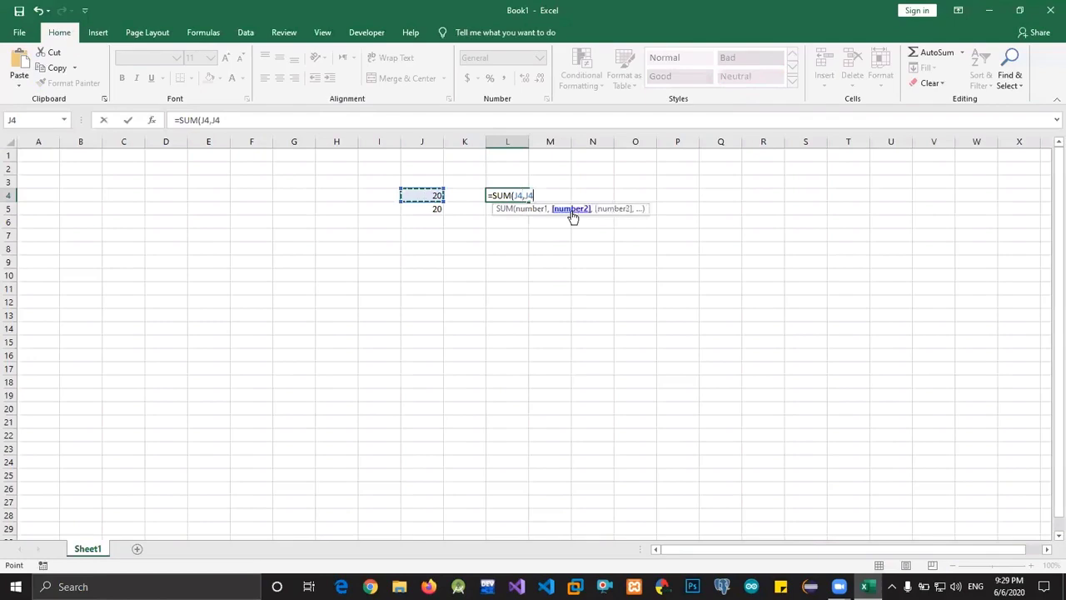
key(Down)
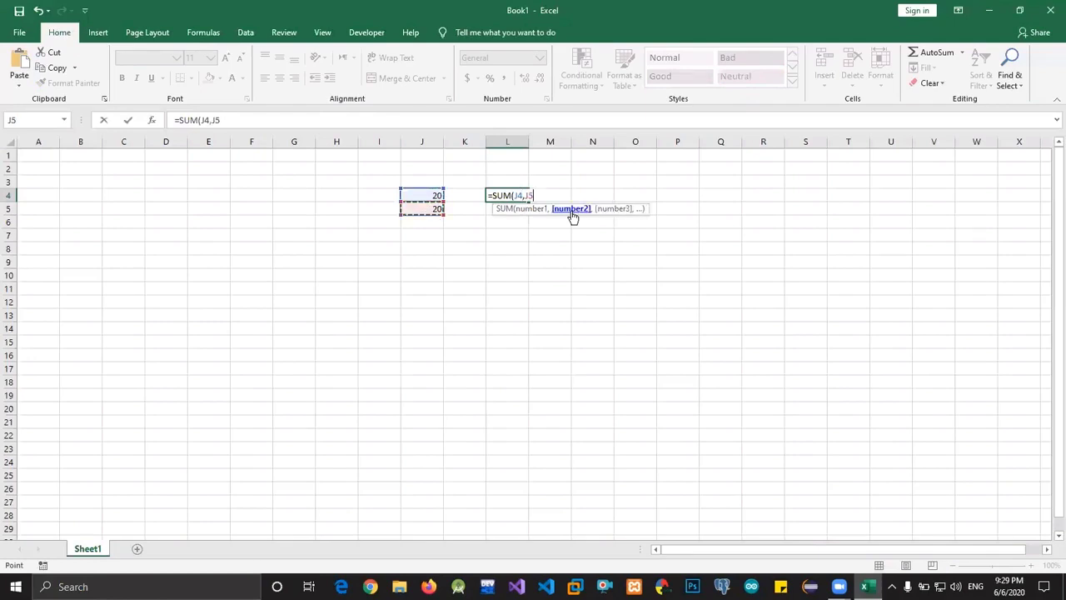
text())
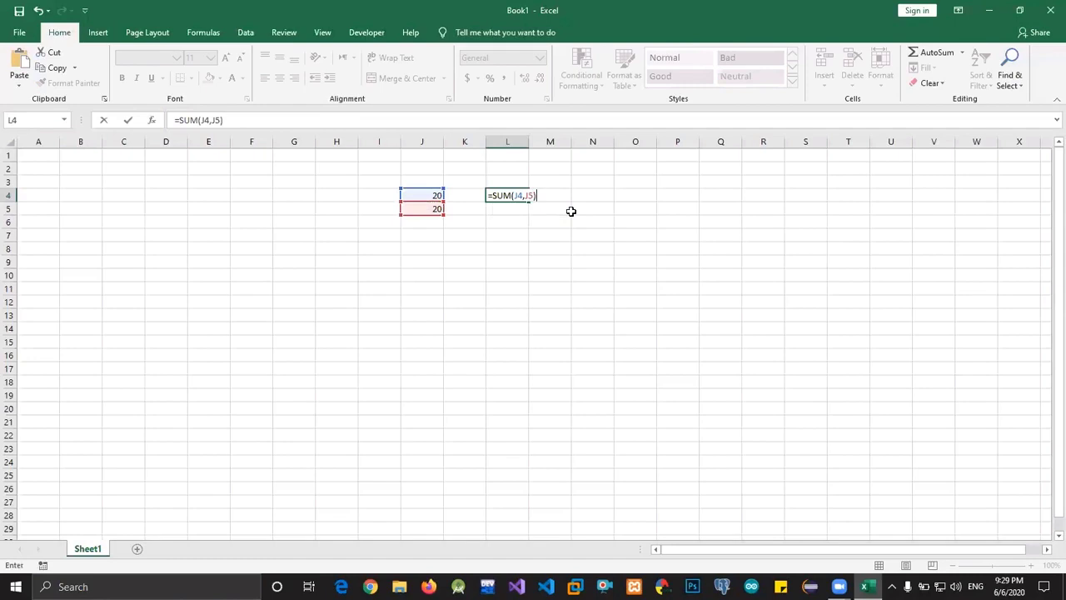
key(Return)
key(Up)
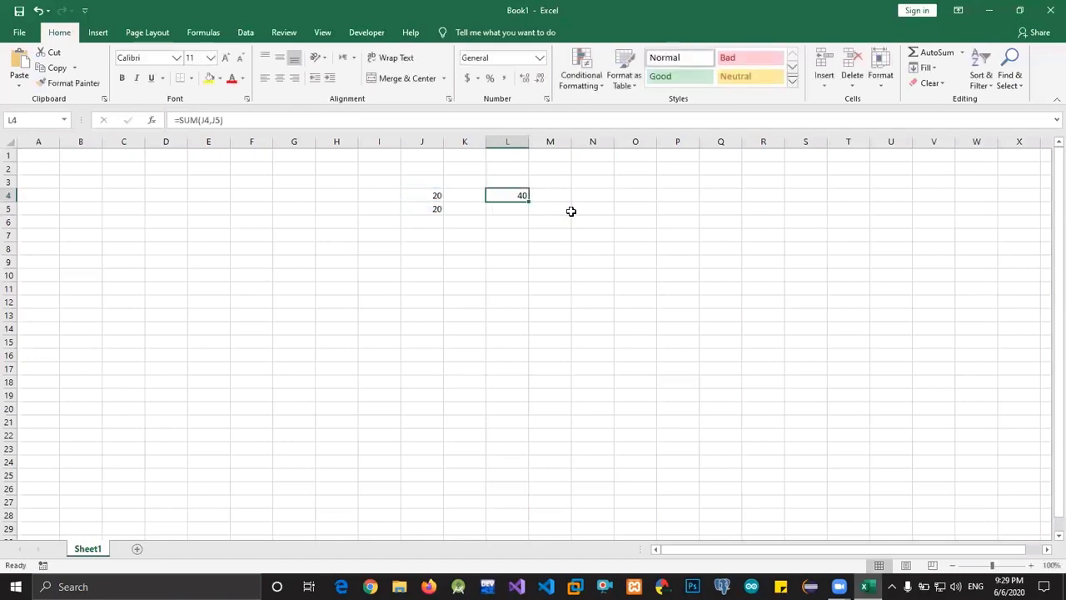
Change the second number, in cell J5, to 30
key(Left)
key(Left)
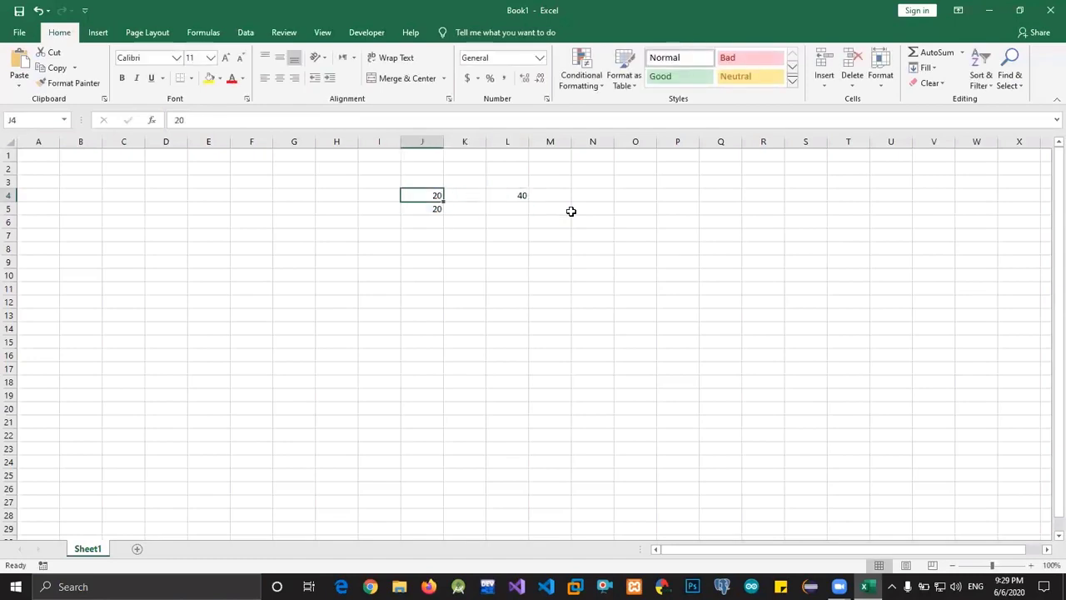
key(Down)
text(30)
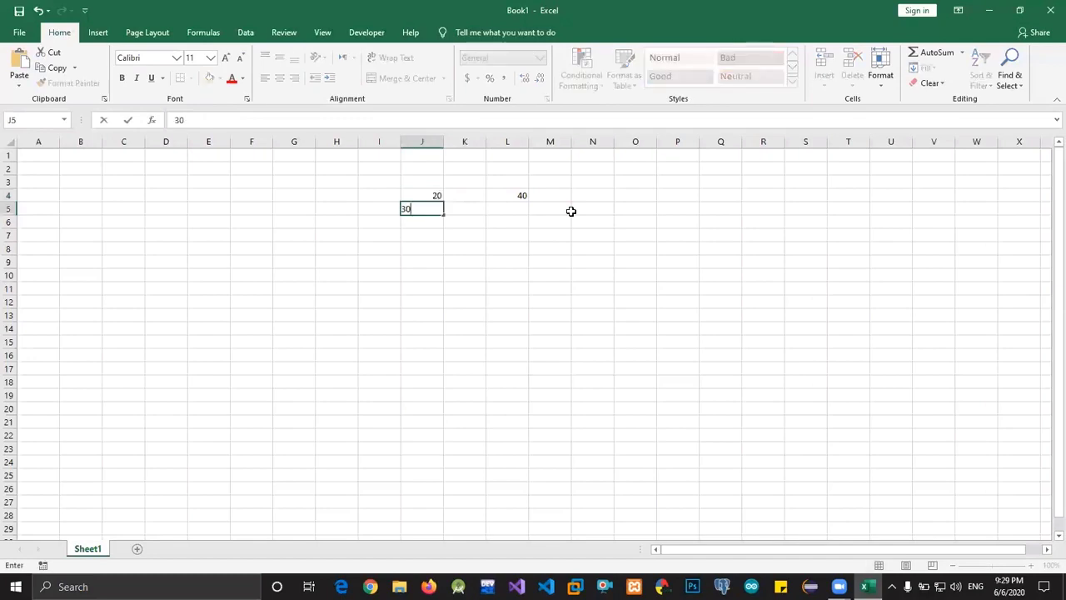
key(Return)
Enter the formula =L4-J5 in cell M7 to subtract the second number from the sum
key(Up)
key(Right)
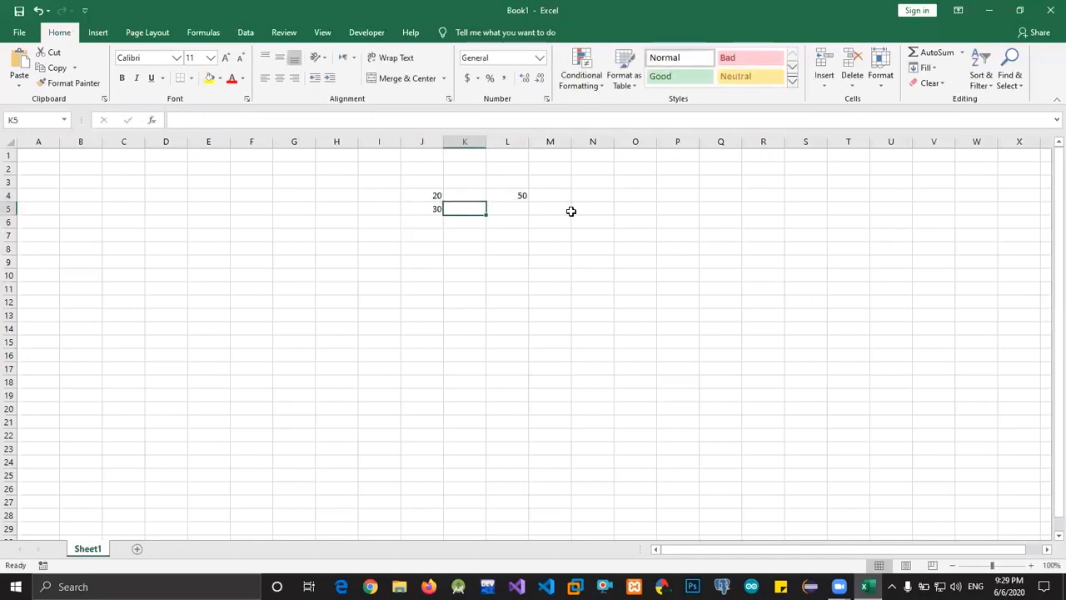
key(Right)
key(Right)
key(Down)
key(Down)
text(=)
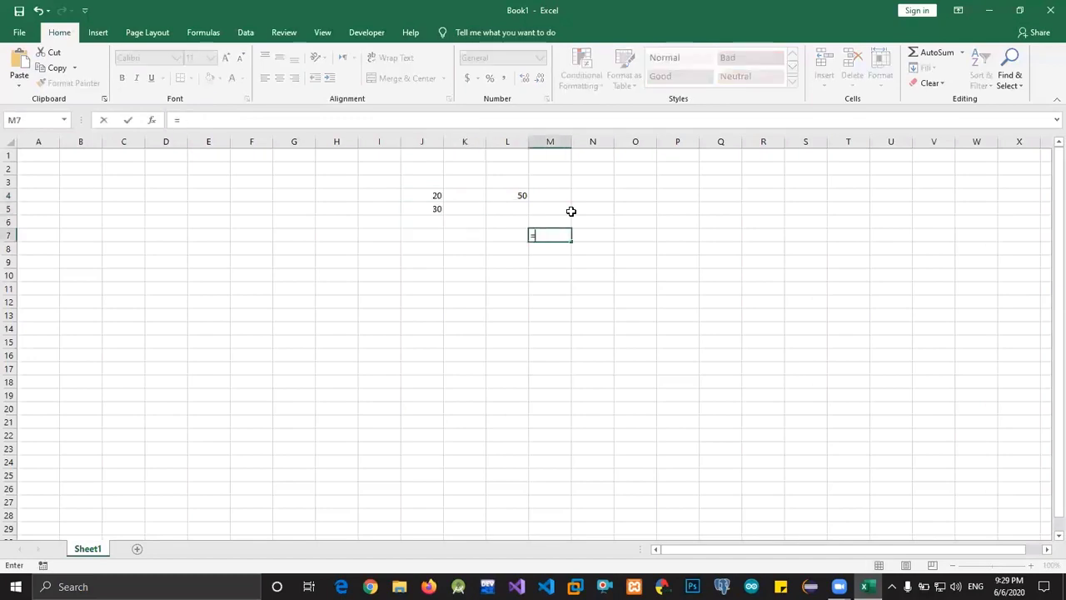
key(Up)
key(Up)
key(Left)
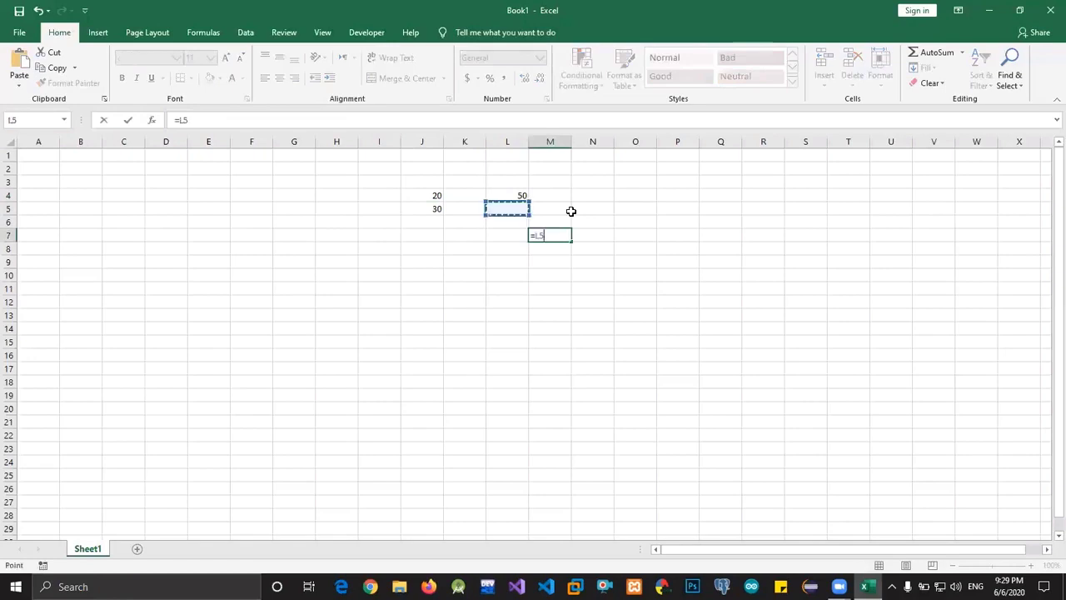
key(Up)
text(-)
key(Up)
key(Left)
key(Left)
key(Left)
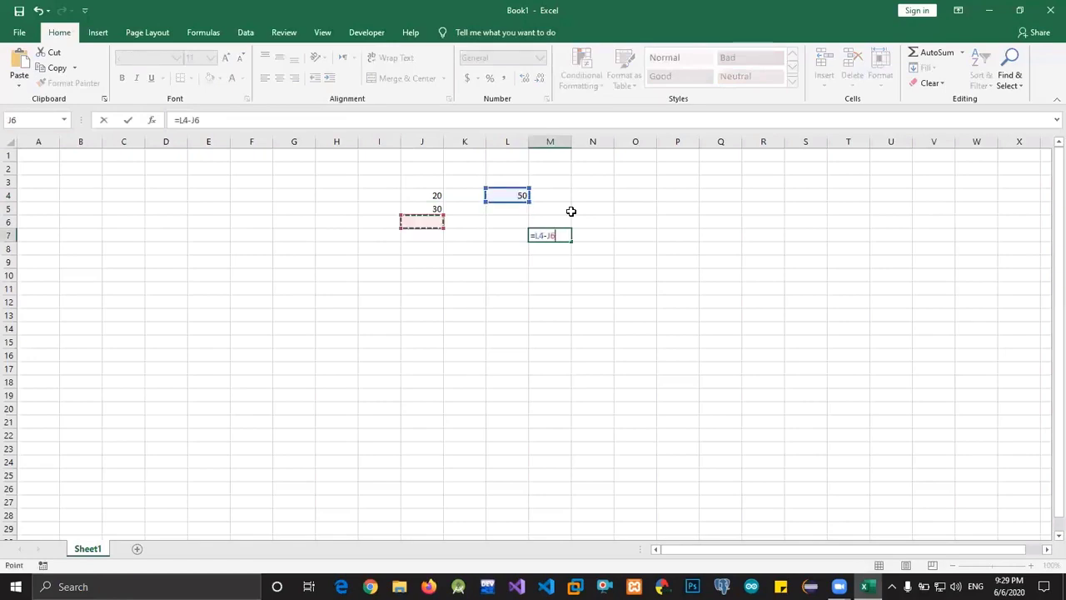
key(Up)
key(ctrl+Return)
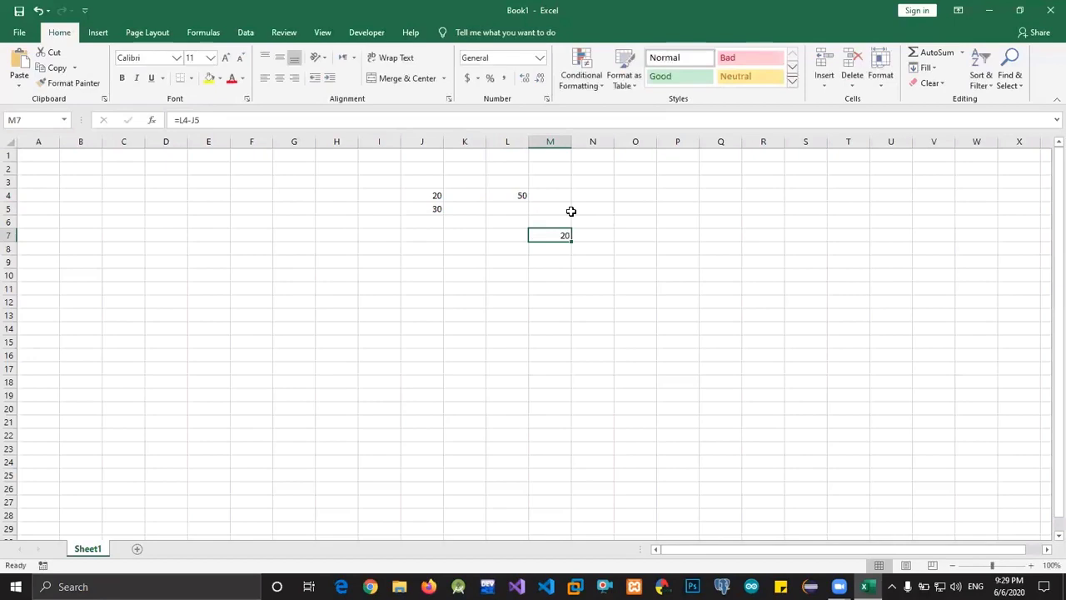
Replace the number in cell J5 with the text "s" to test how the formulas react
key(Up)
key(Up)
key(Left)
key(Left)
key(Left)
text(s)
key(Return)
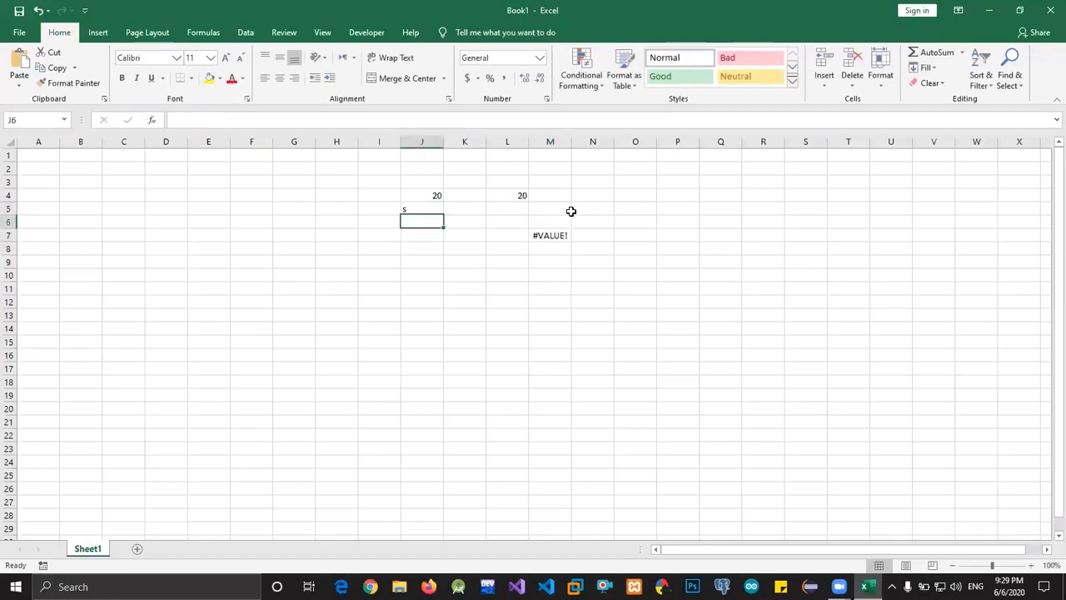
Set cell J5 to 20 and check the subtraction formula in cell M7
key(Up)
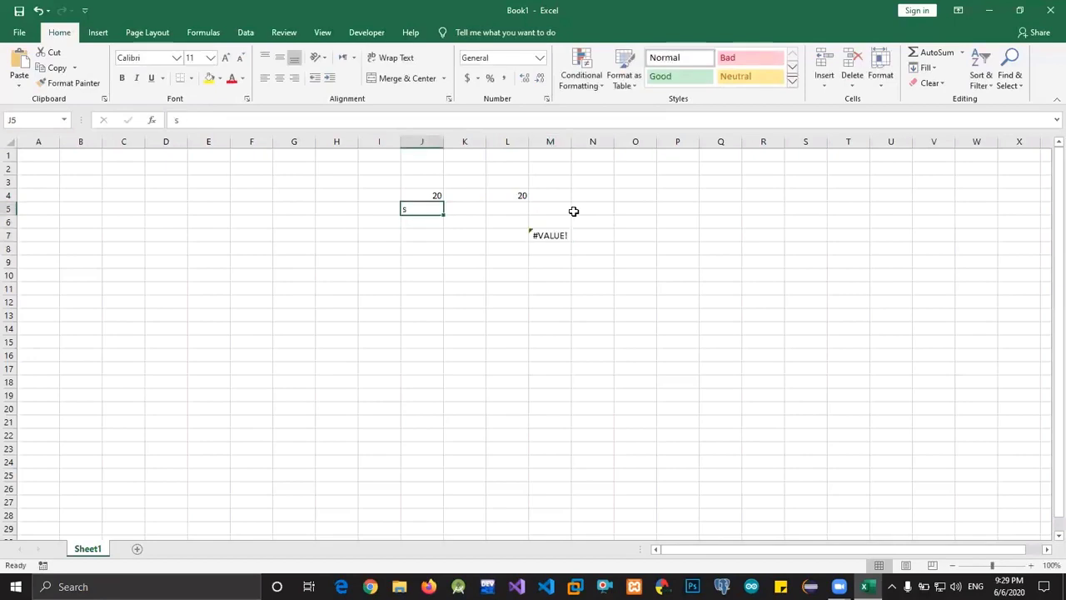
text(20)
key(Return)
key(Right)
key(Right)
key(Right)
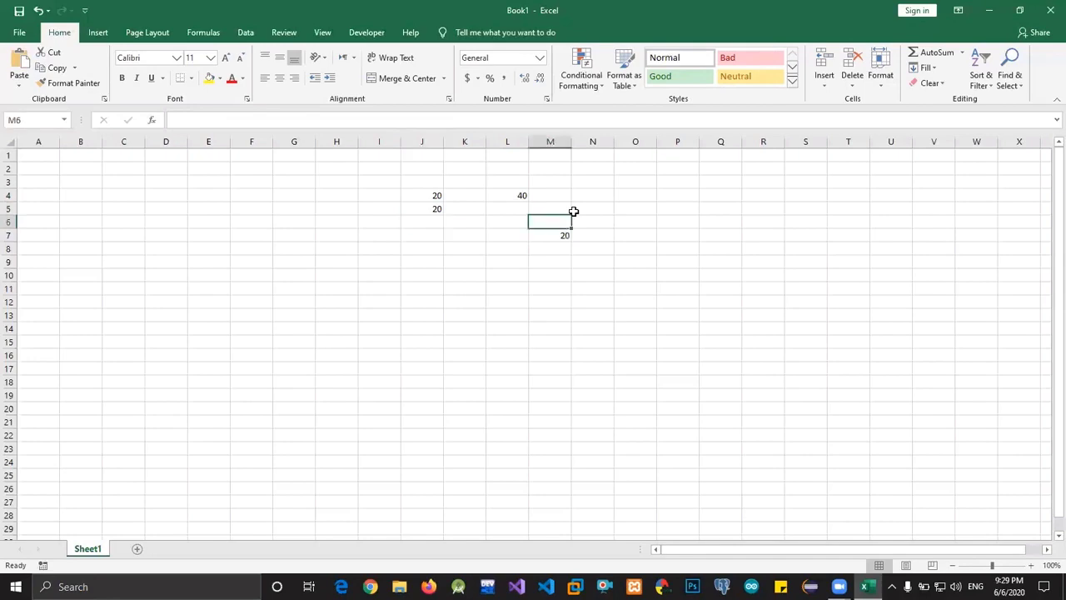
key(Down)
Re-enter the sum formula in cell L4 as =SUM(J4,J5), replacing the existing one
key(Left)
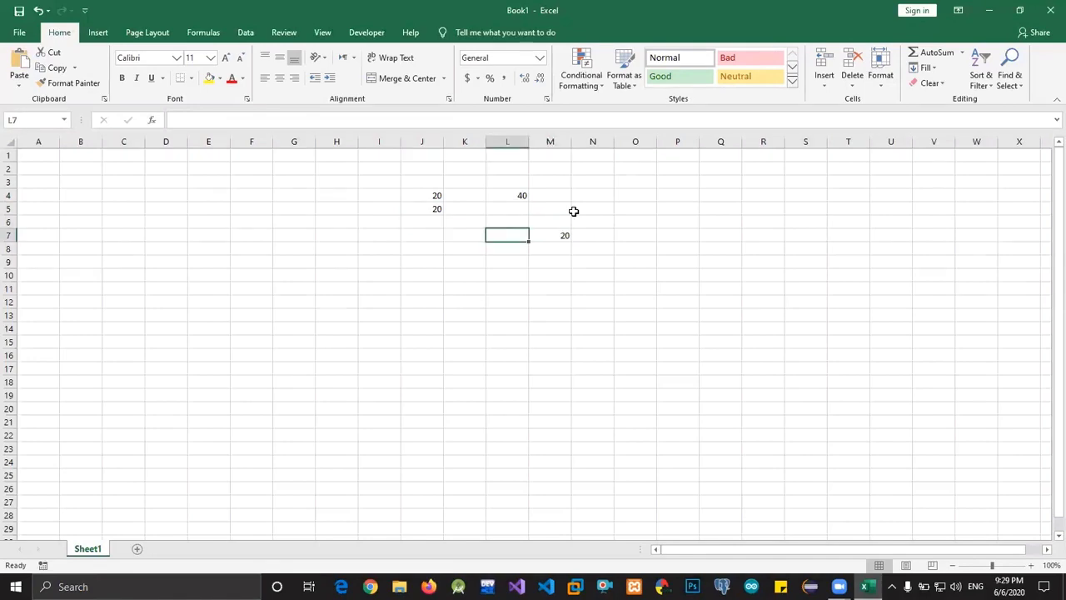
key(Left)
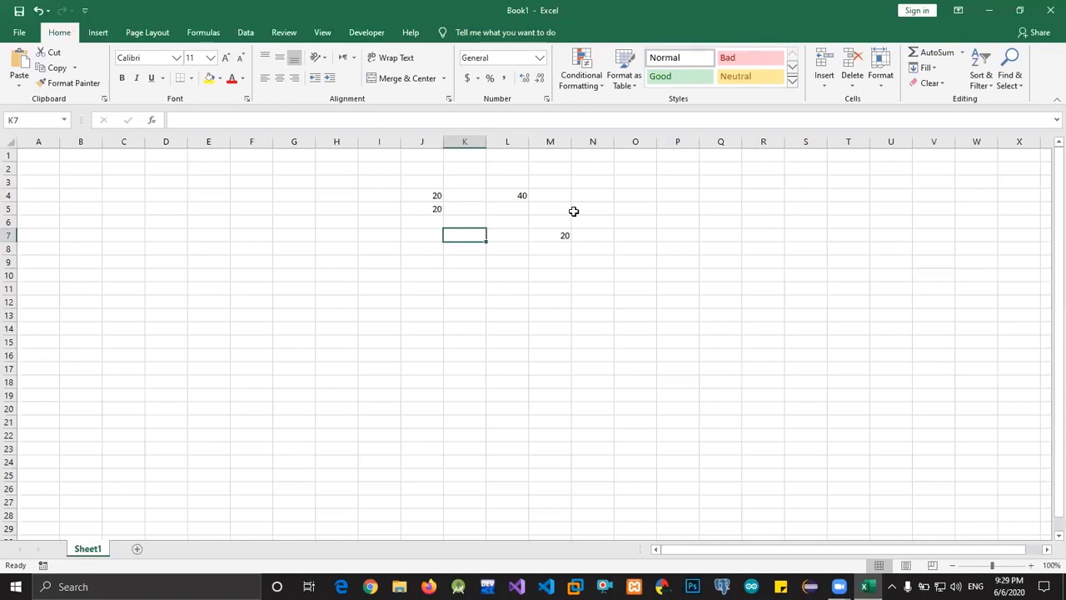
key(Up)
key(Up)
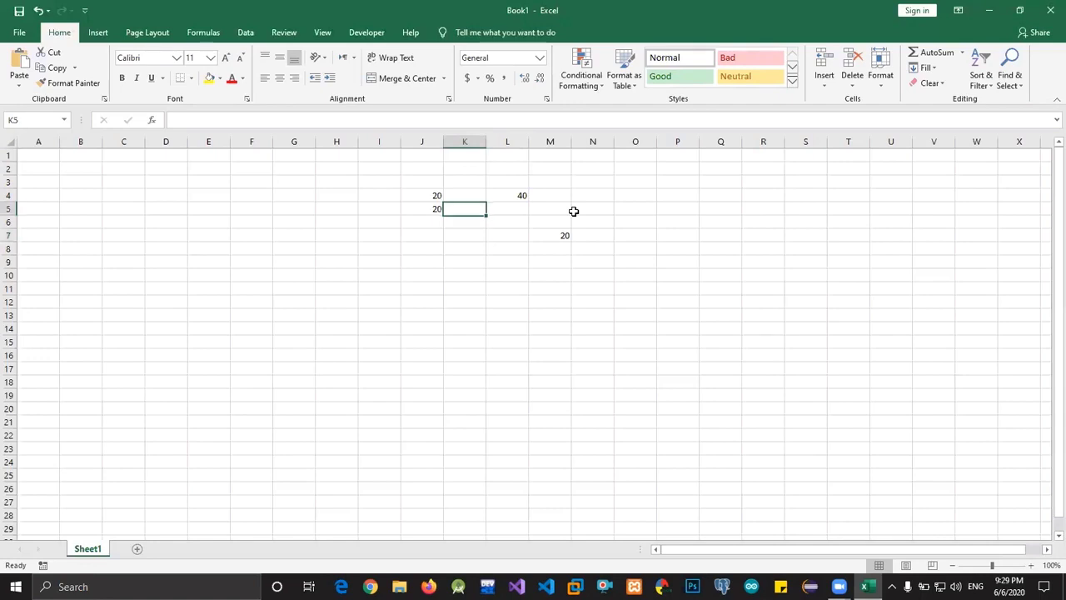
key(Up)
key(Right)
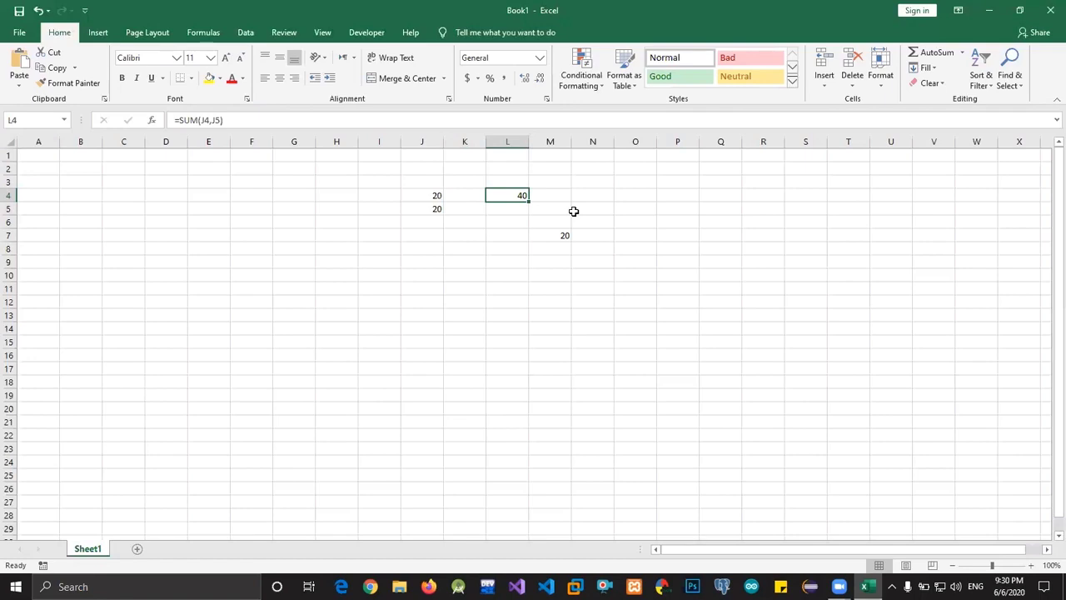
text(=)
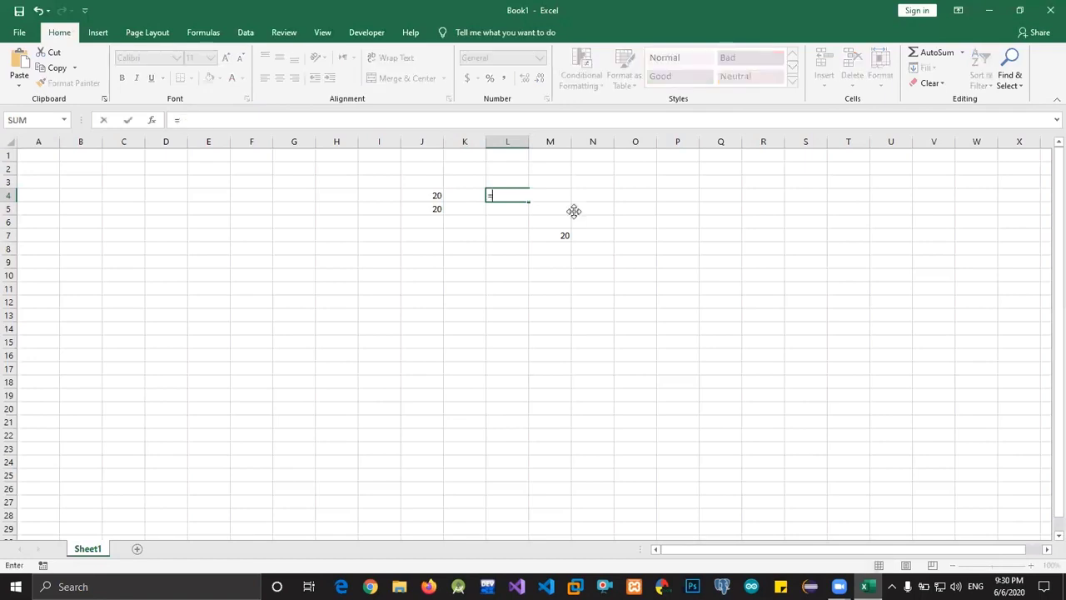
text(sum)
key(Tab)
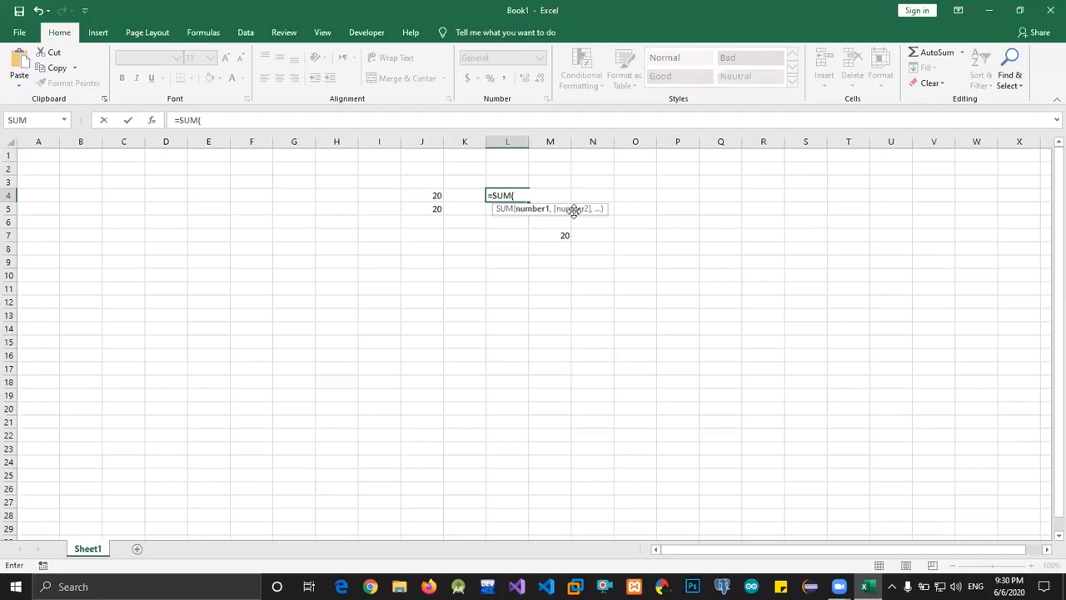
key(Left)
key(Left)
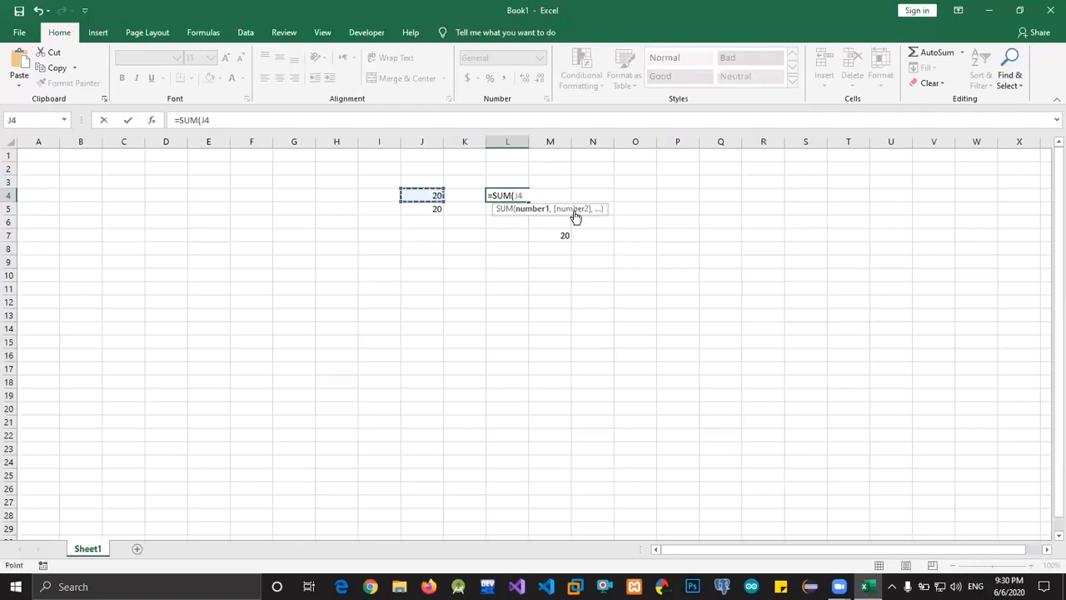
text(,)
key(Left)
key(Left)
key(Down)
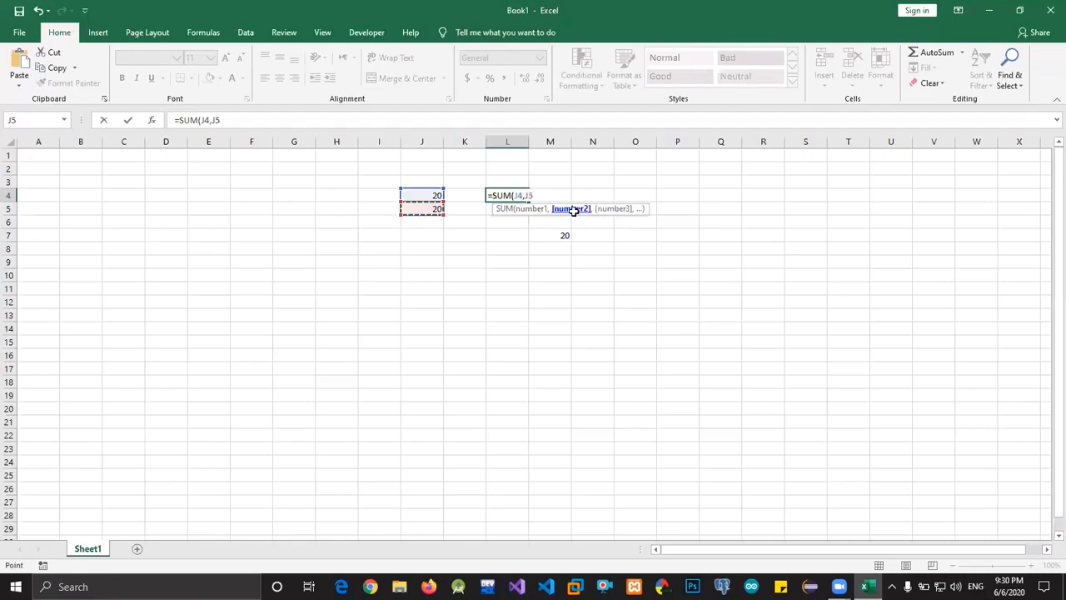
key(Return)
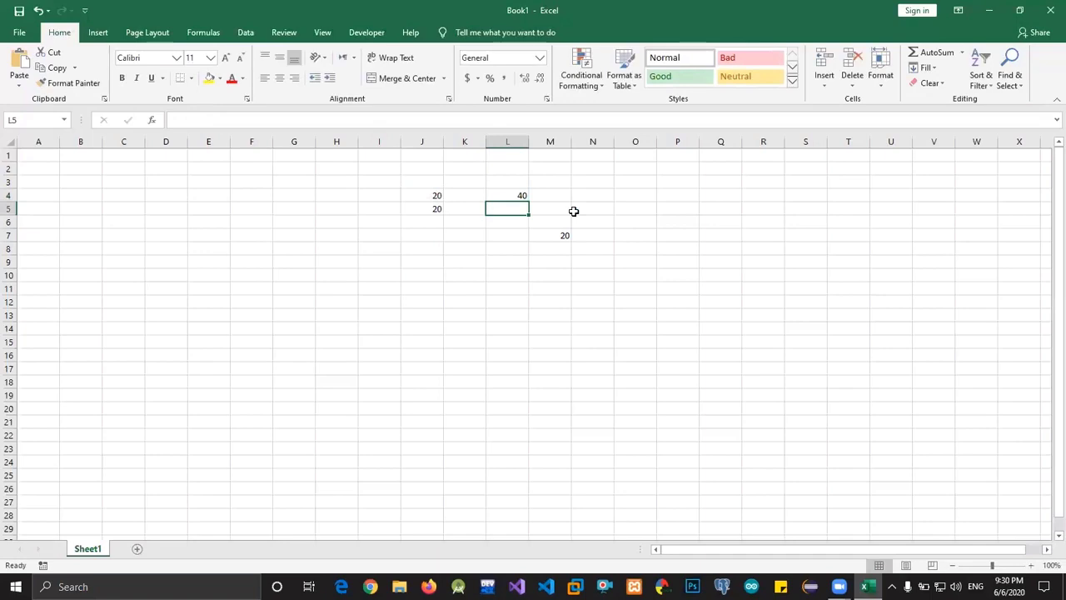
Review the subtraction formula in cell M7 and compare it with the SUM formula in L4
key(Down)
key(Down)
key(Right)
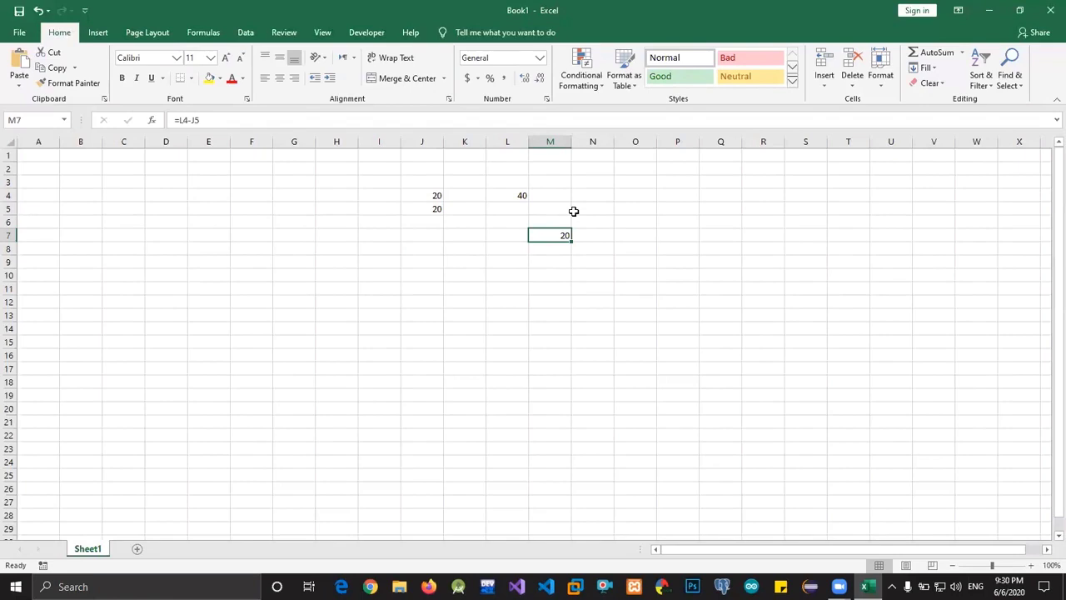
key(Up)
key(Up)
key(Up)
key(Up)
key(Left)
key(Down)
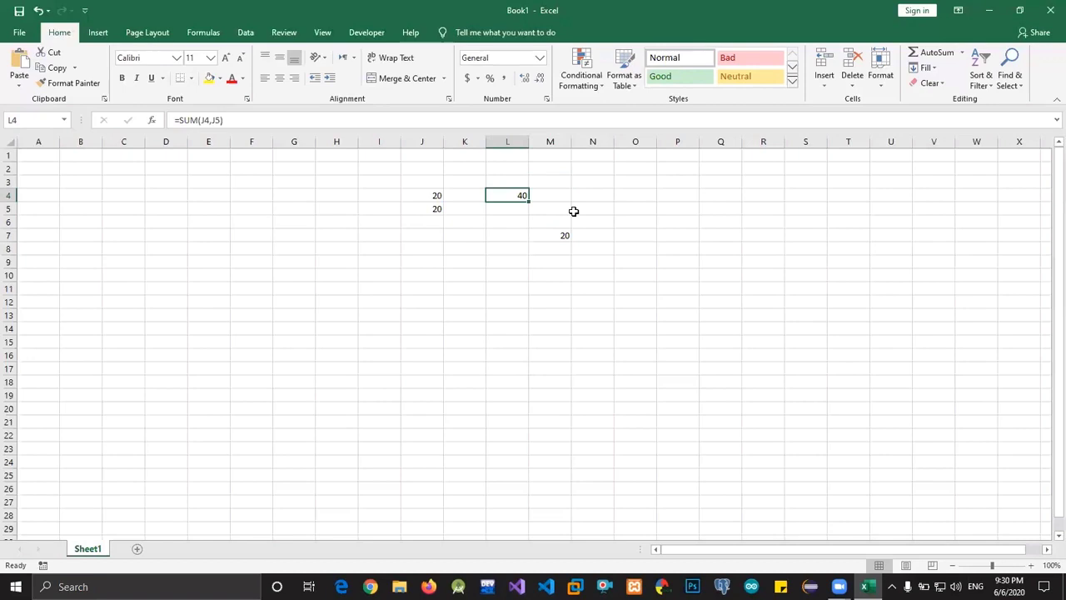
key(Right)
key(Down)
key(Down)
key(Down)
key(Down)
key(Up)
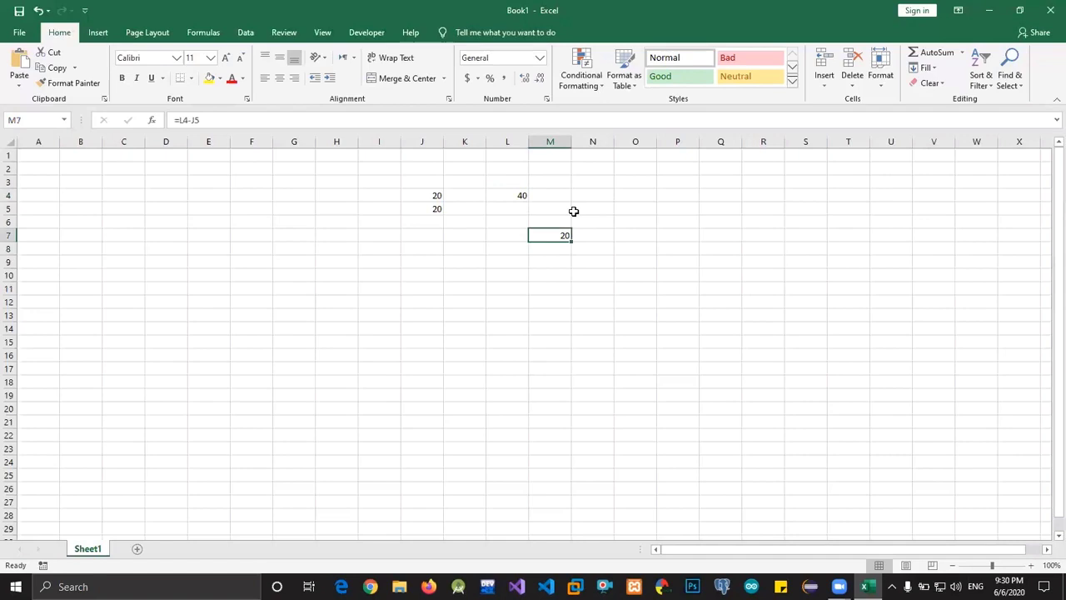
Enter the formula =M7*L4 in cell L7 to multiply the difference by the sum
key(Left)
key(Left)
text(=)
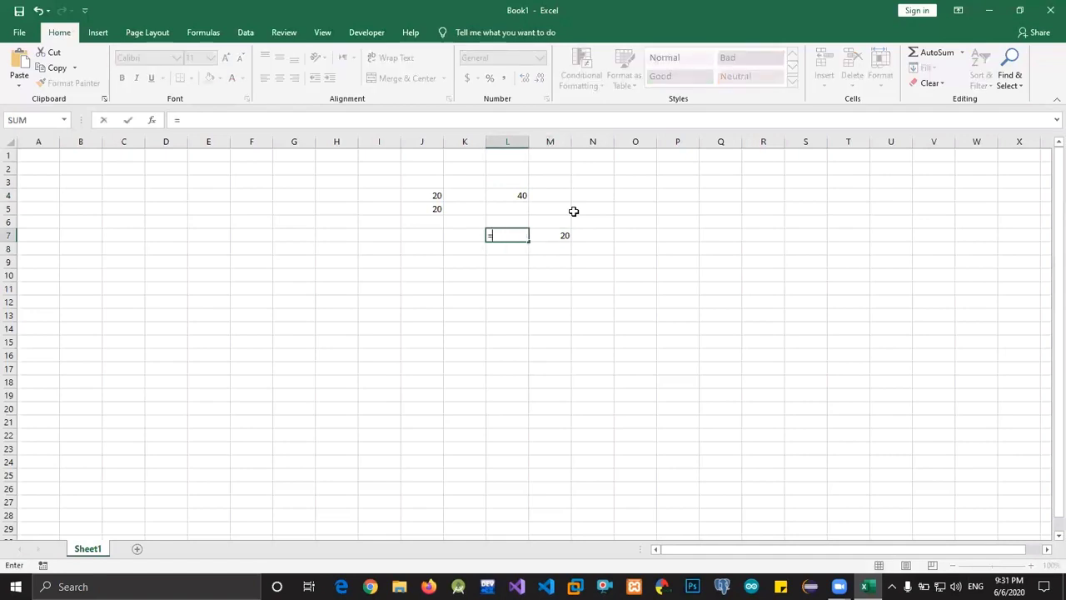
key(Right)
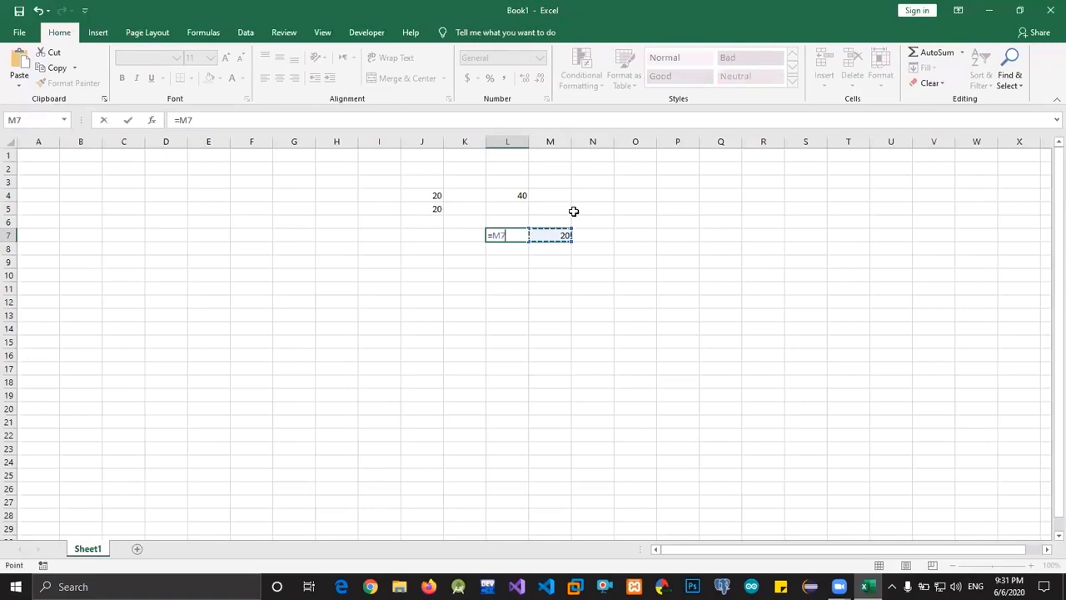
text(*)
key(Up)
key(Up)
key(Up)
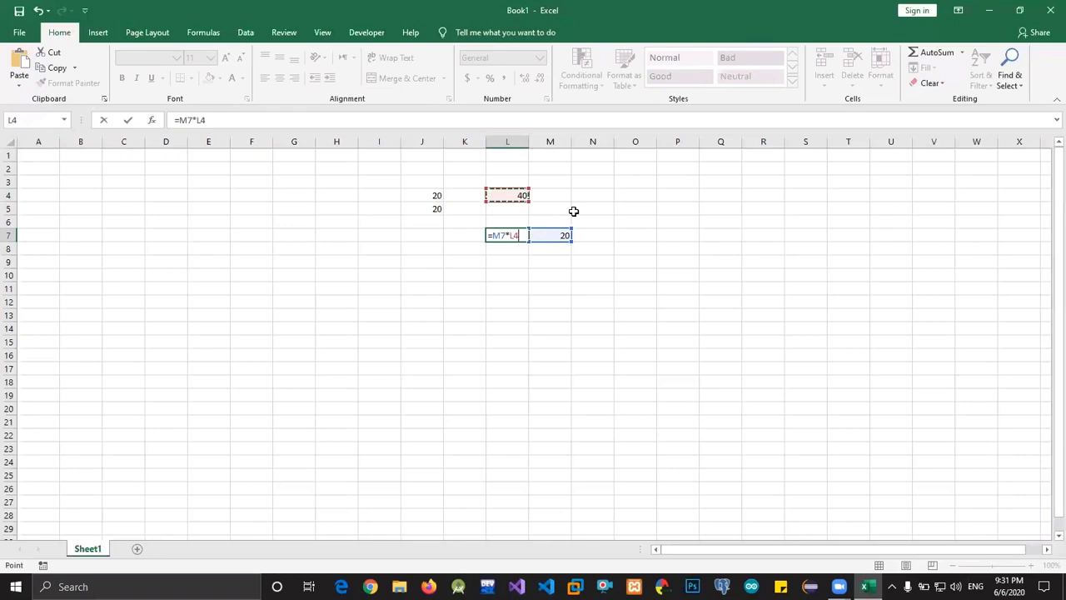
key(Return)
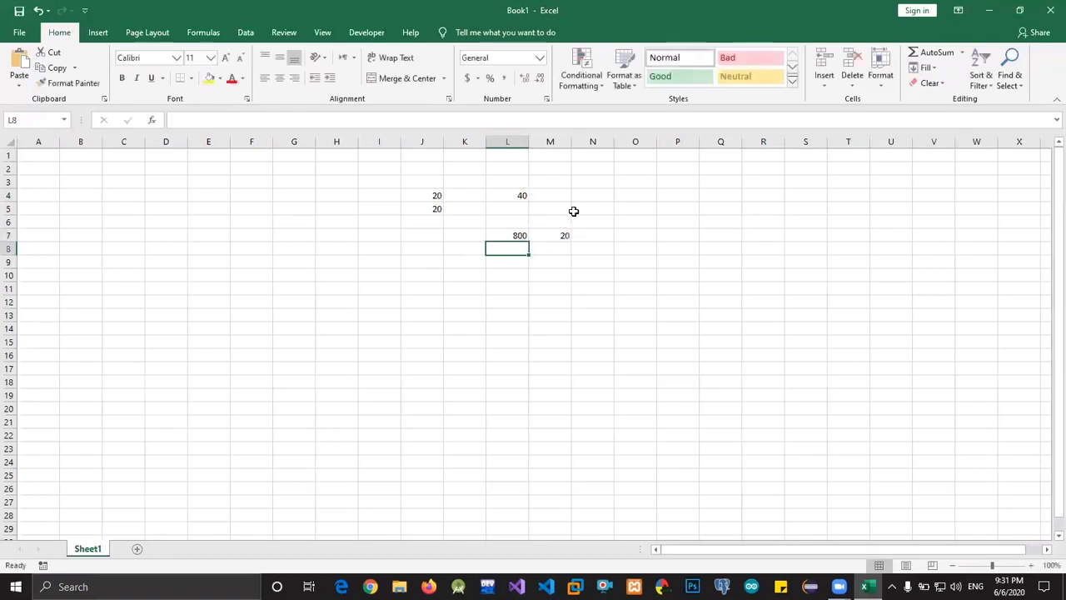
key(Up)
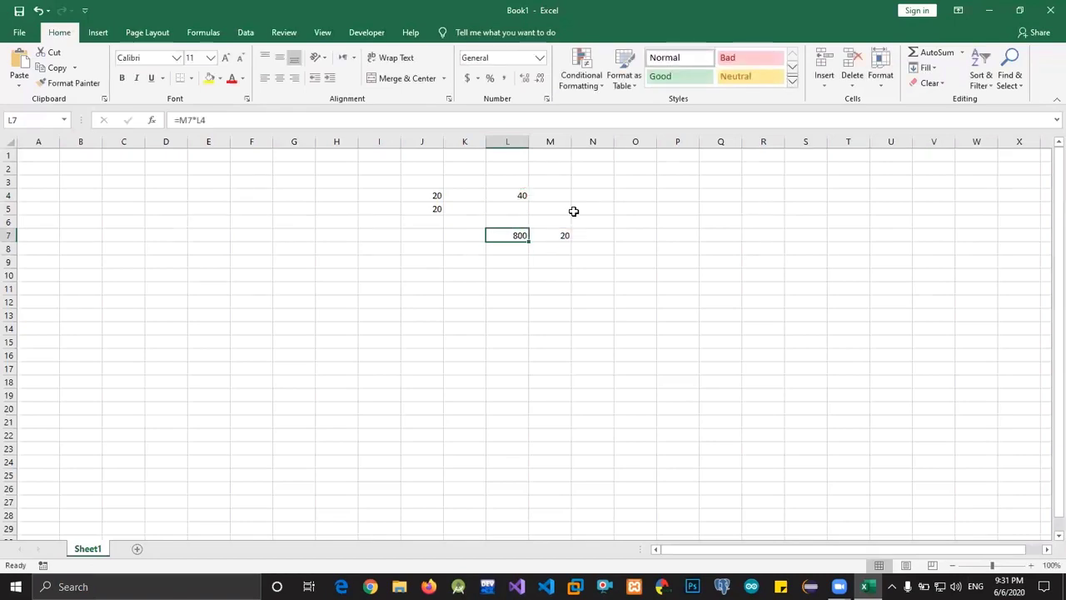
Set cell J5 to 10 so the dependent formulas recalculate
key(Left)
key(Left)
key(Up)
key(Up)
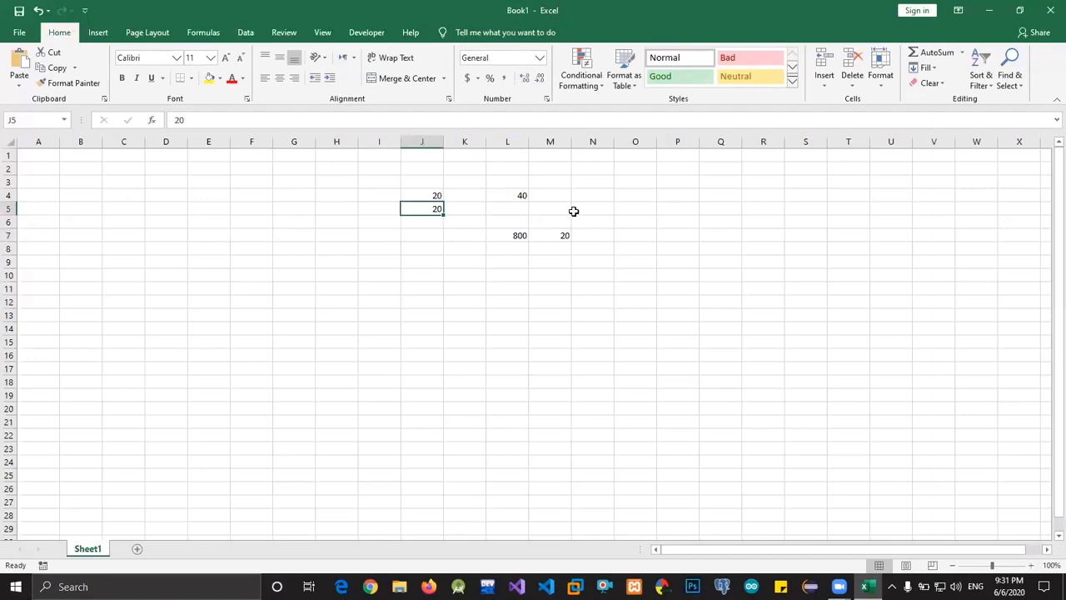
key(Up)
key(Down)
text(20)
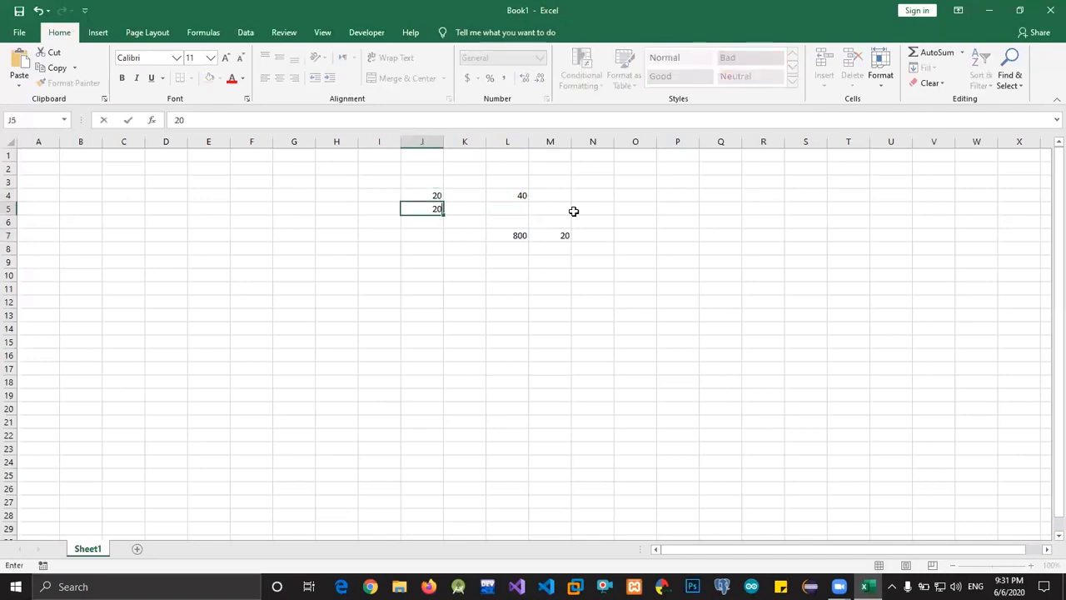
key(Escape)
text(10)
key(Return)
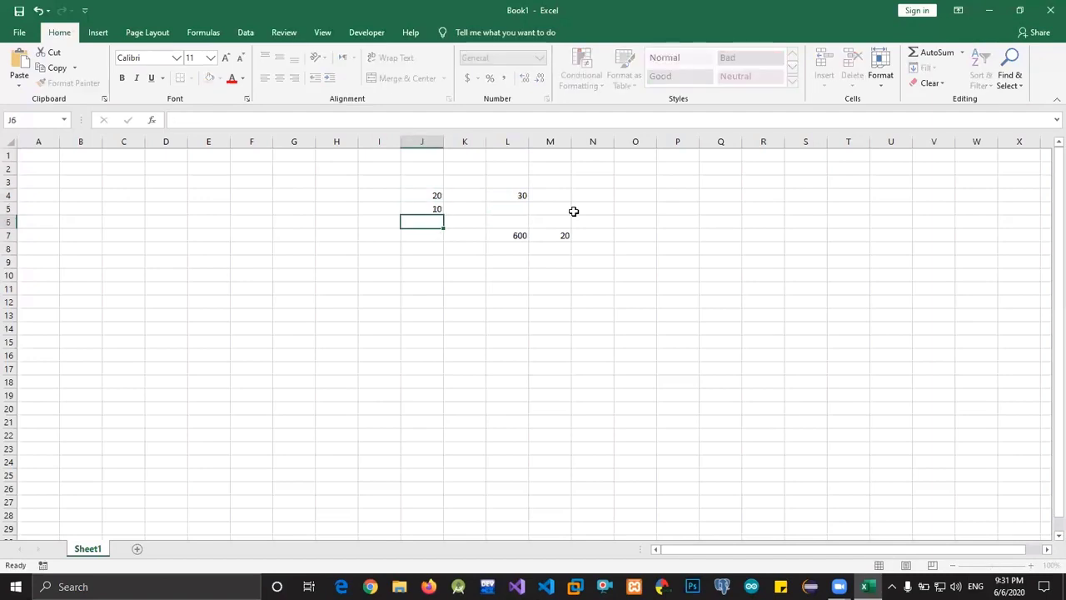
Set cell J4 to 10, matching the number in the cell below it
key(Up)
key(Up)
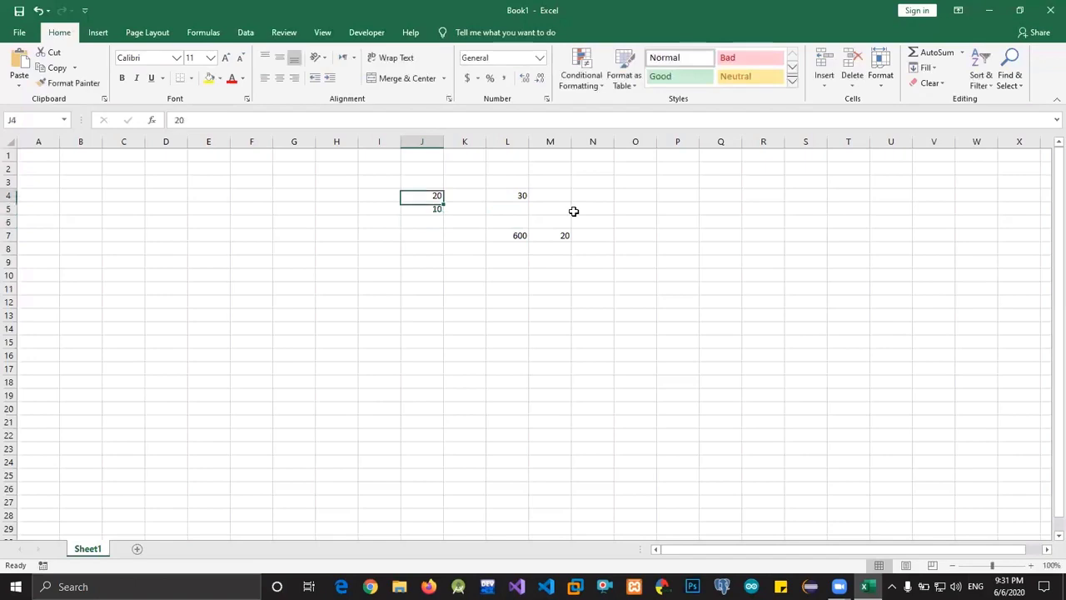
text(10)
key(Return)
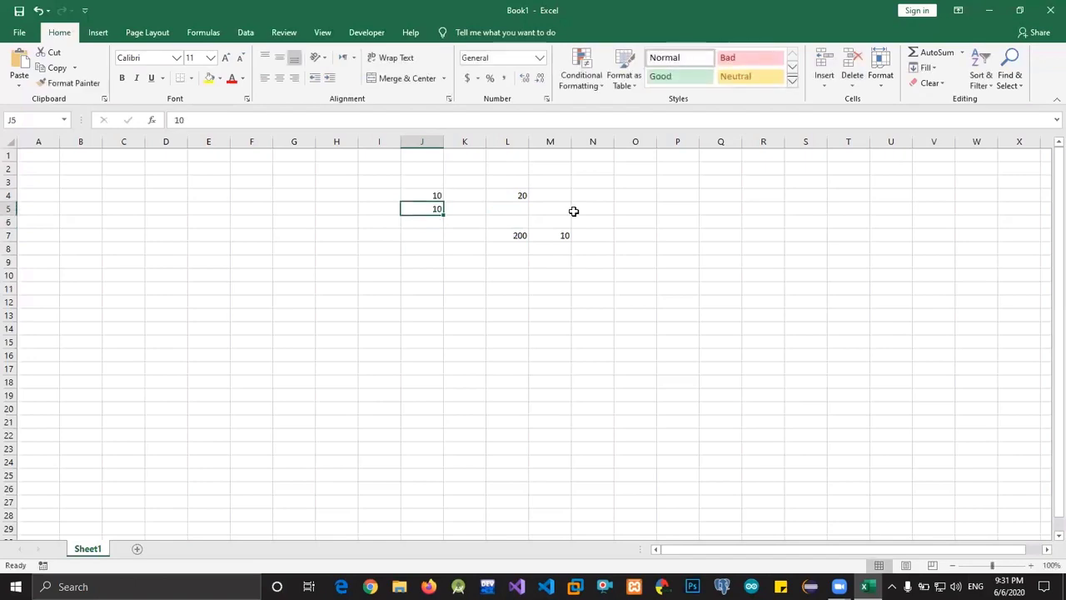
Change the two input numbers, setting cell J4 to 40 and cell J5 to 50
key(Down)
key(Right)
key(Up)
key(Up)
key(Left)
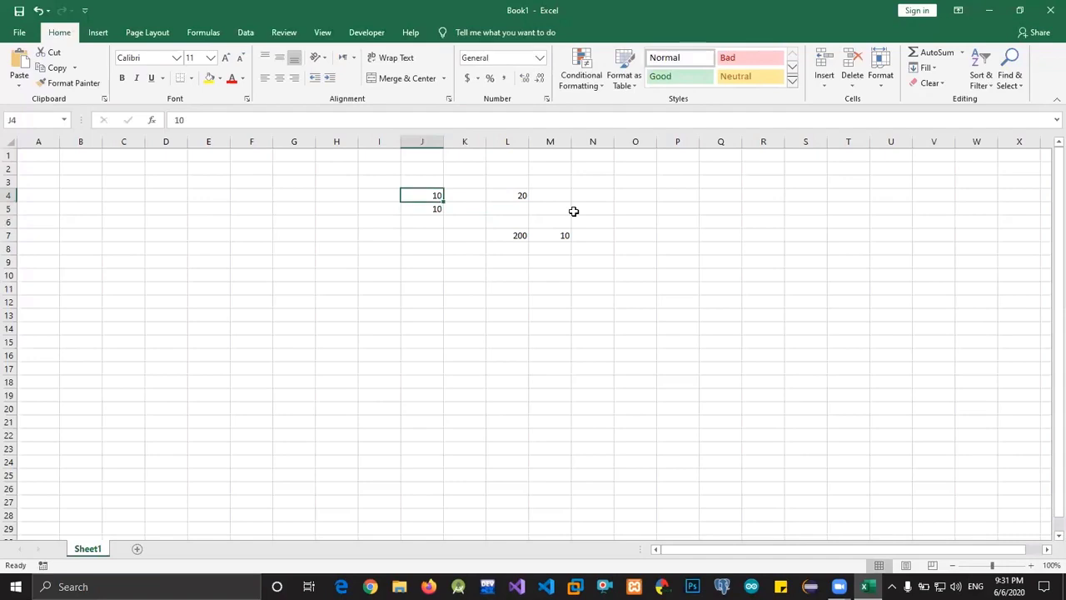
key(Down)
key(Up)
text(40)
key(Return)
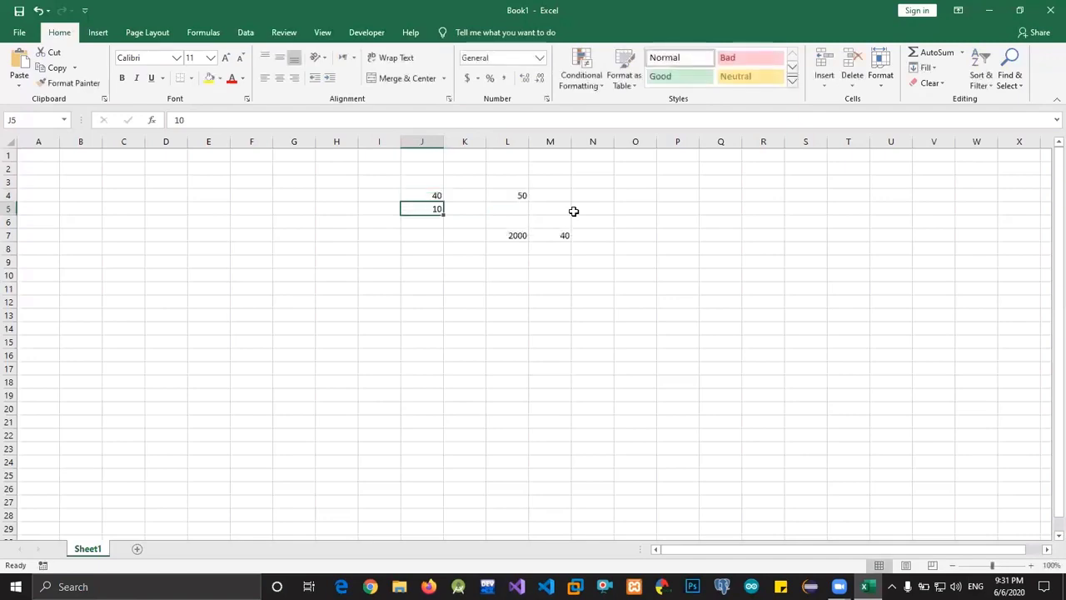
text(50)
key(Return)
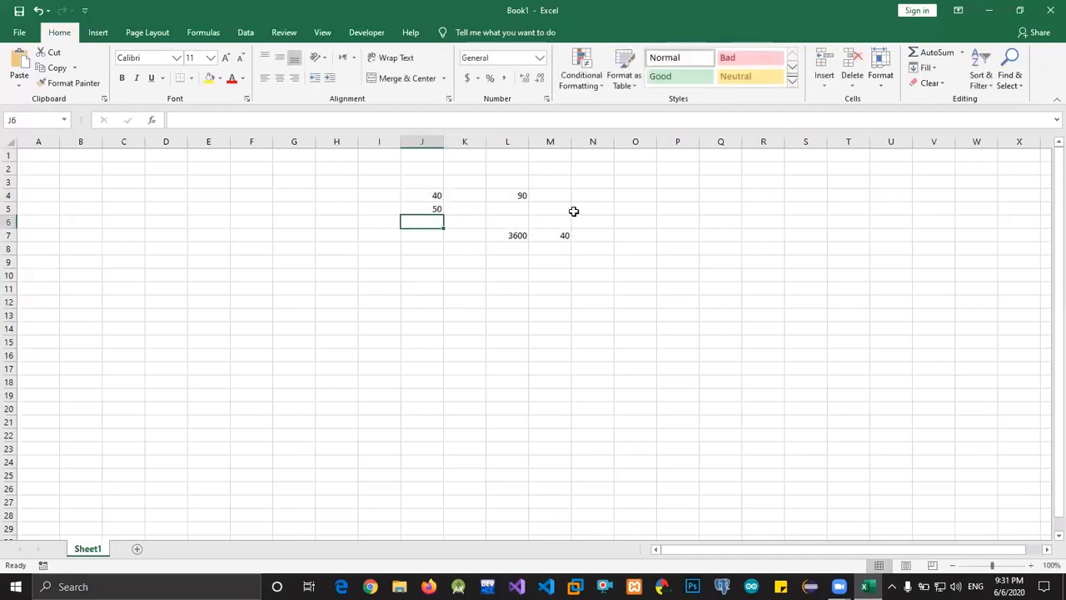
Enter the formula =L7/M7 in cell K7 to divide the product by the value in M7
key(Up)
key(Up)
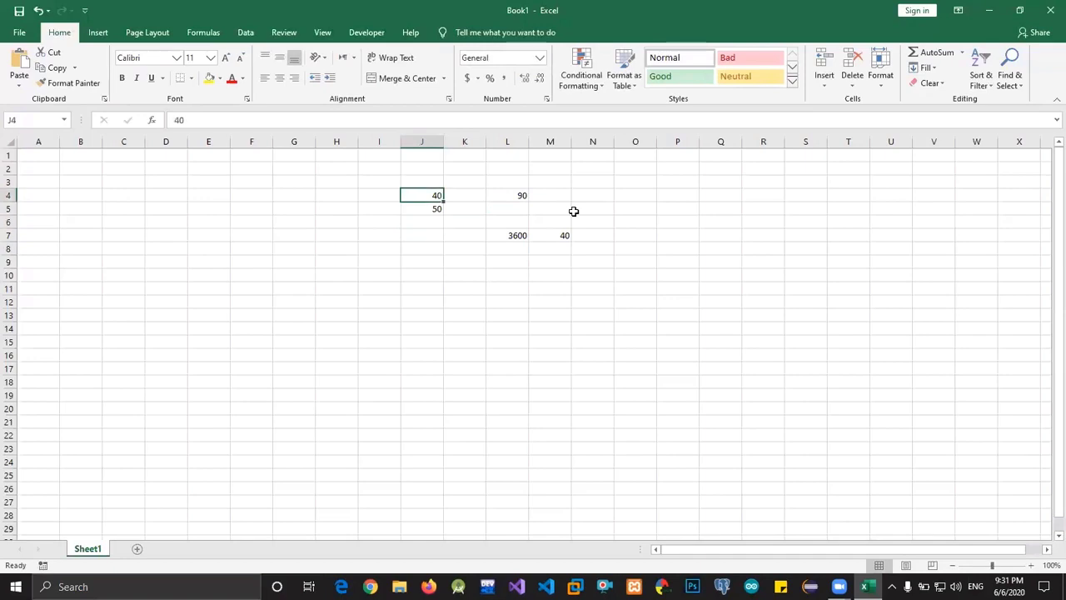
key(Down)
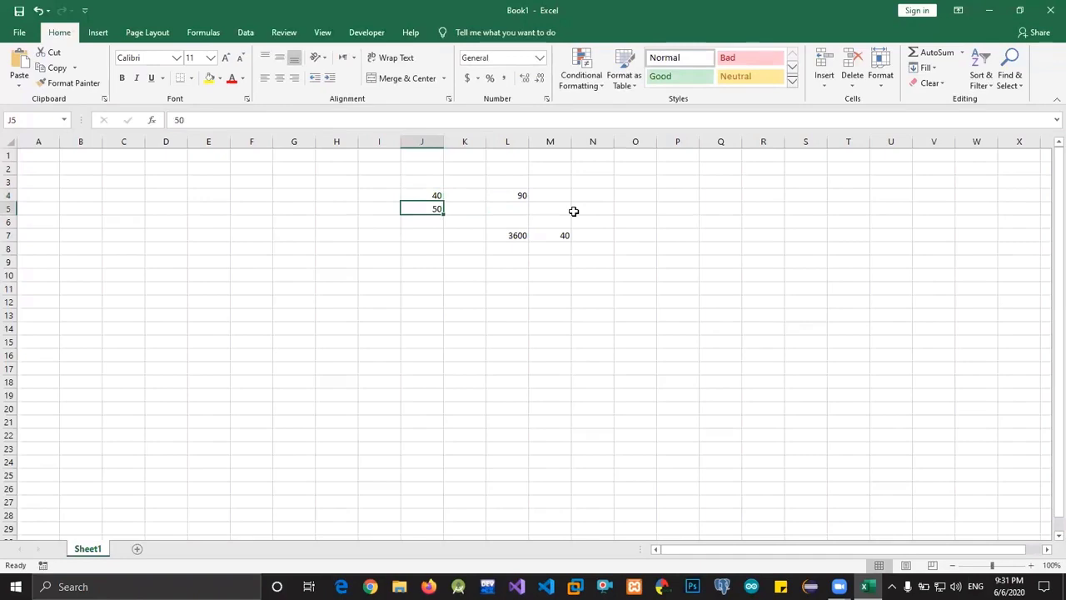
key(Down)
key(Down)
key(Down)
key(Up)
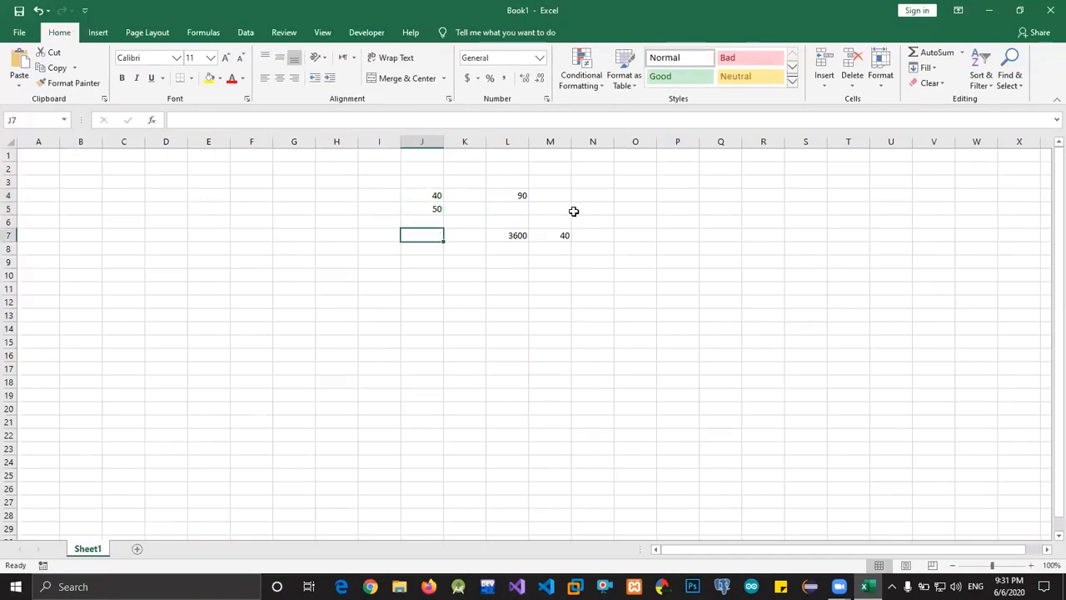
key(Right)
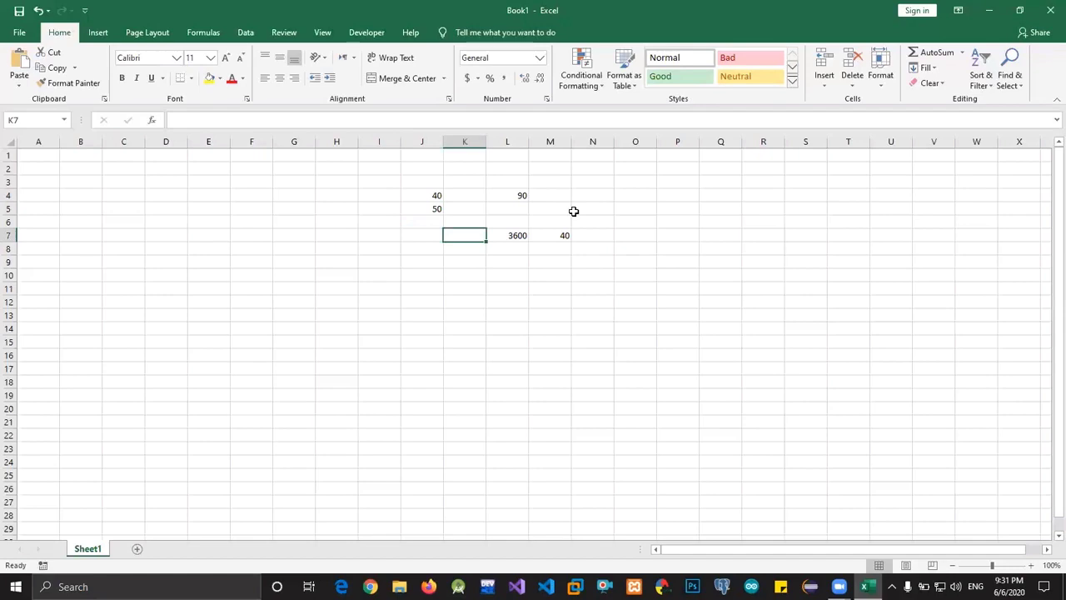
text(=)
key(Right)
text(/)
key(Right)
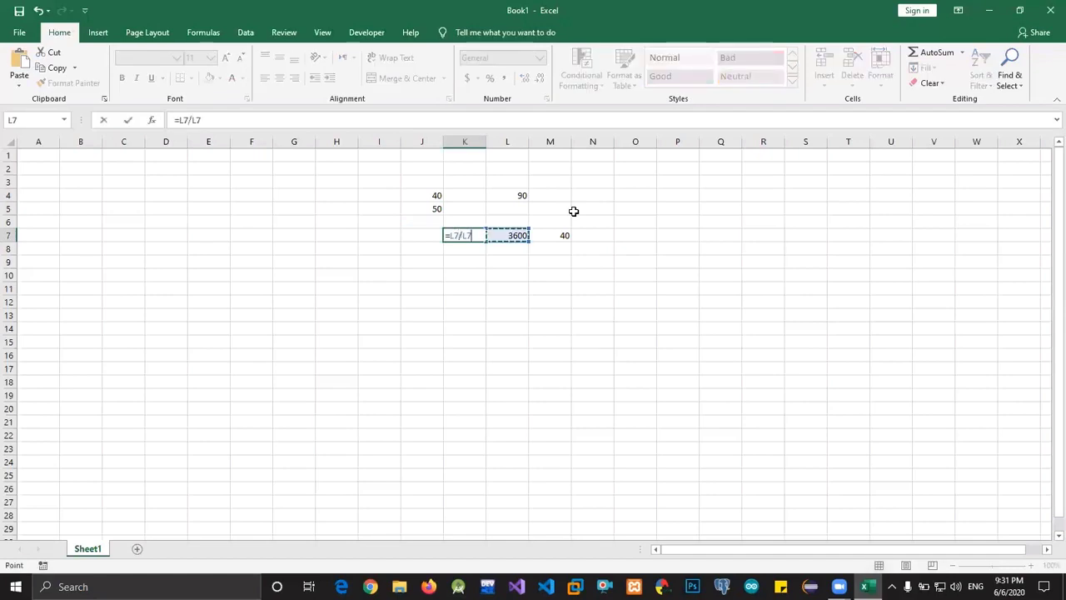
key(Right)
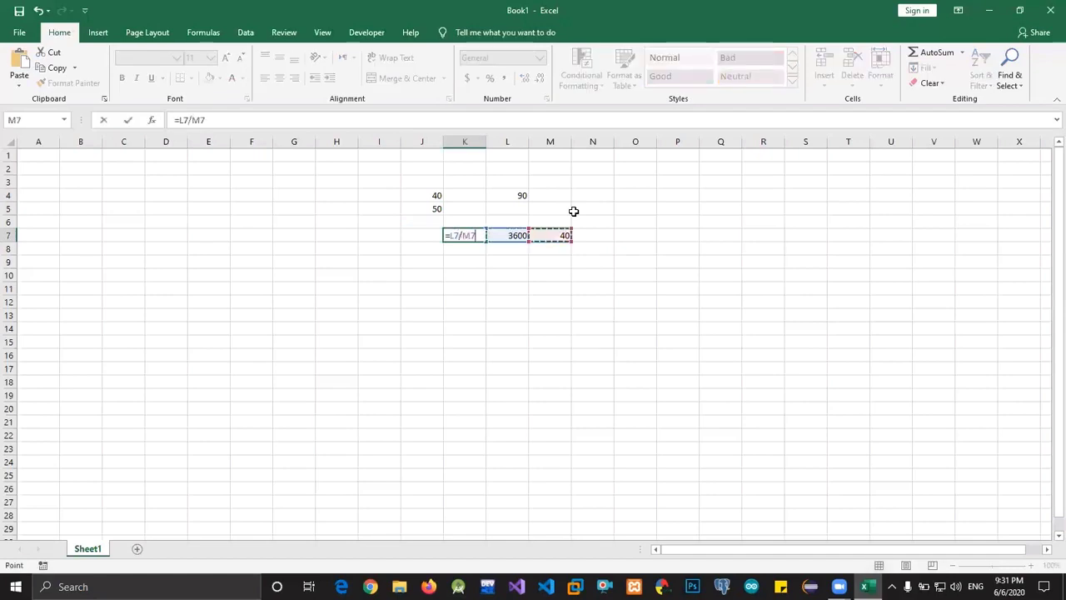
key(ctrl+Return)
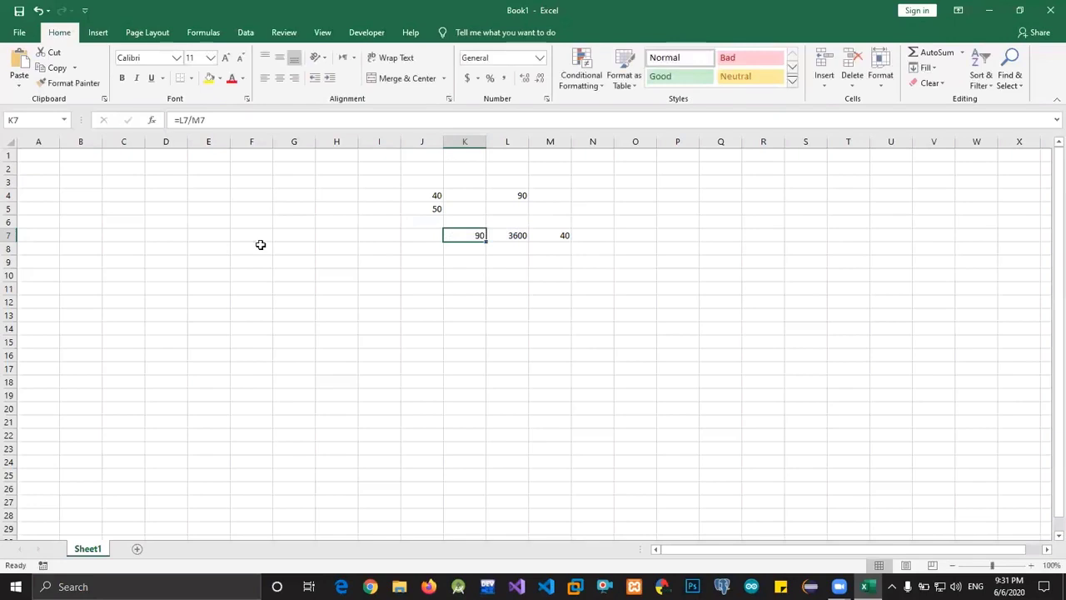
Inspect the division formula in cell K7 and the cells it references, keeping the formula as it is
key(F2)
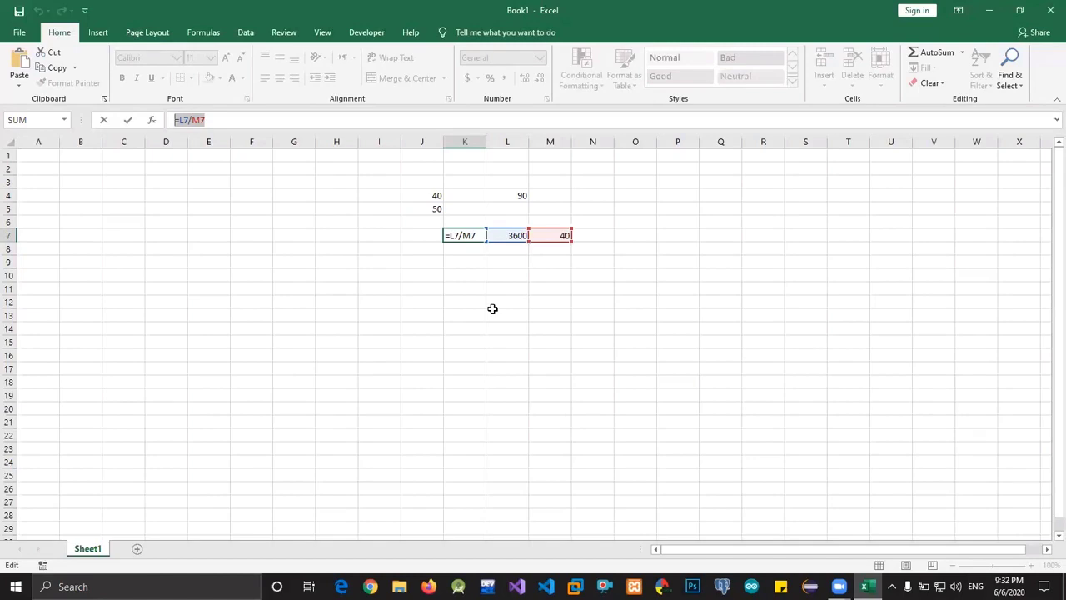
click(673, 206)
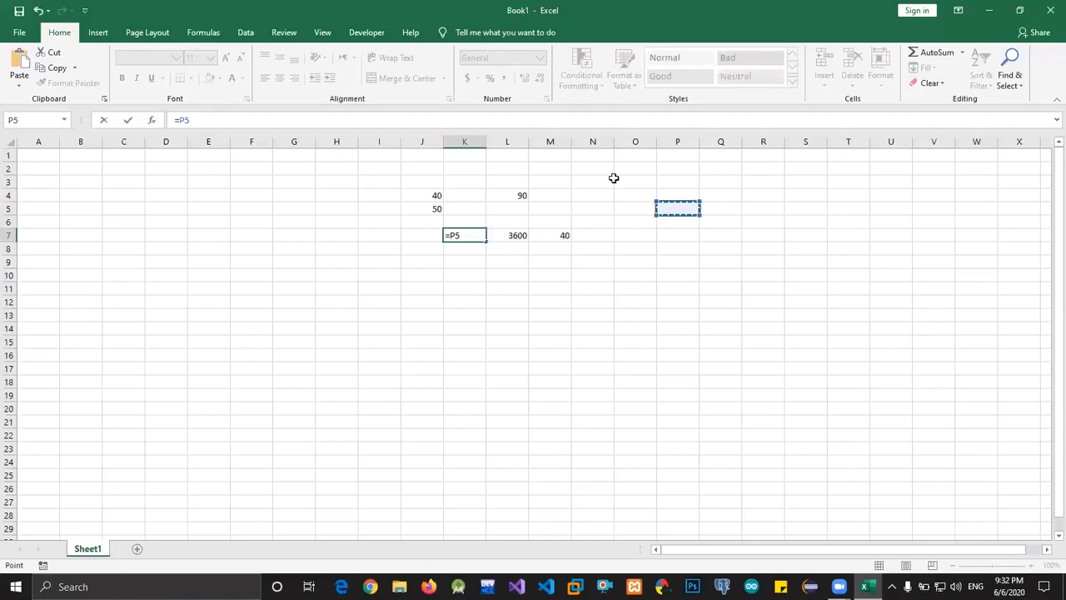
key(Escape)
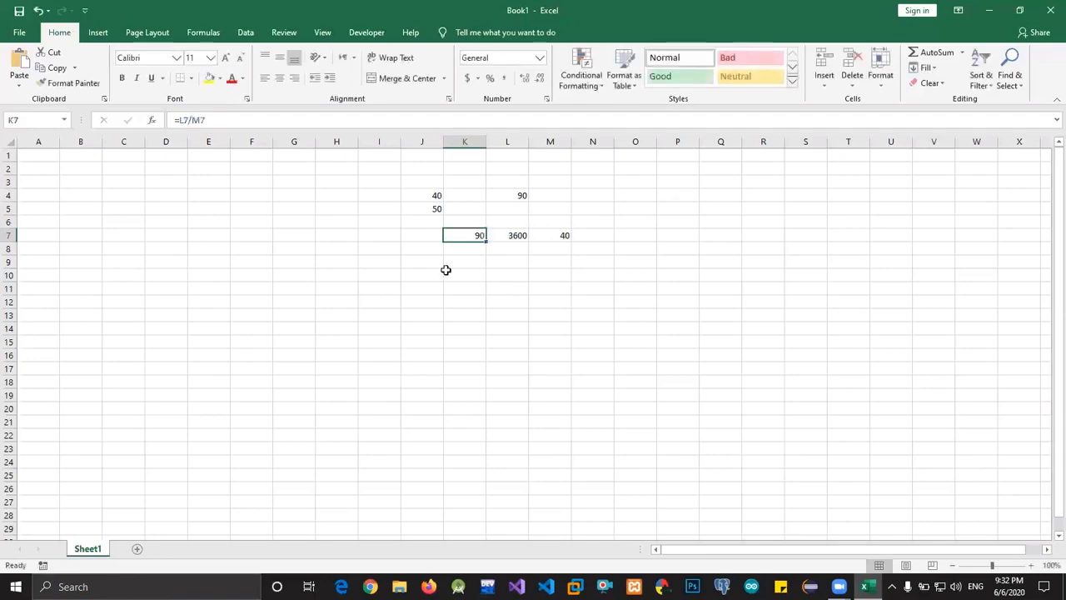
click(507, 288)
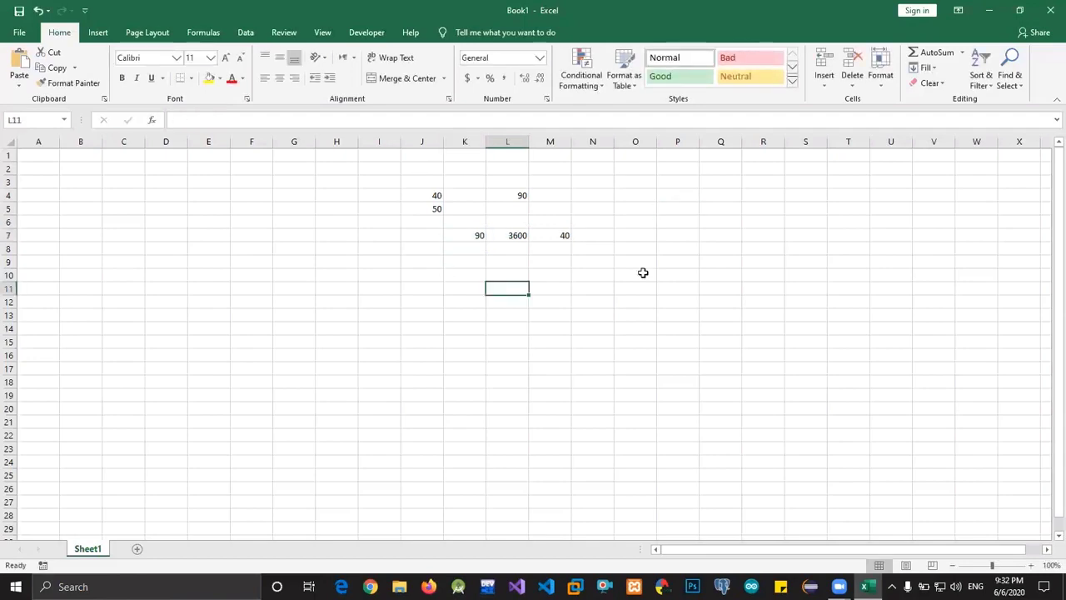
Clear all numbers and formulas from the range I2:O8
drag(421, 168, 643, 272)
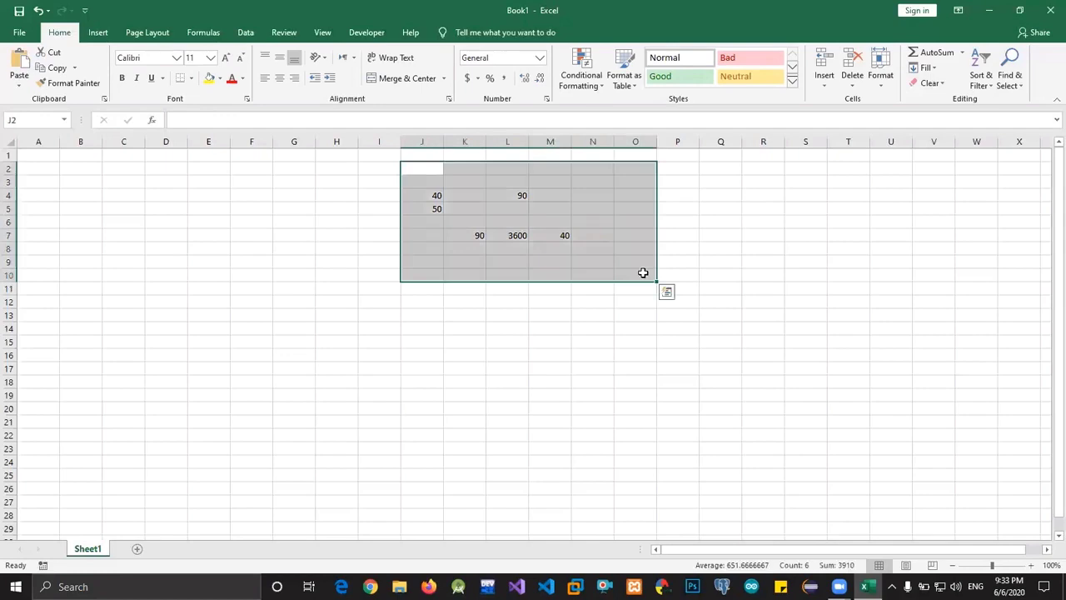
click(481, 301)
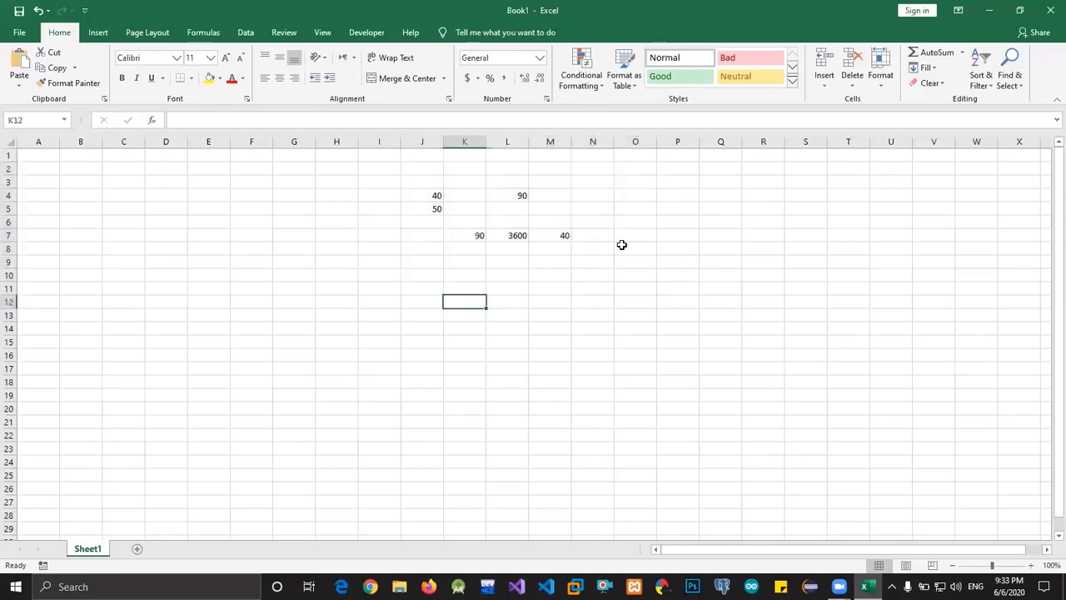
drag(379, 169, 625, 246)
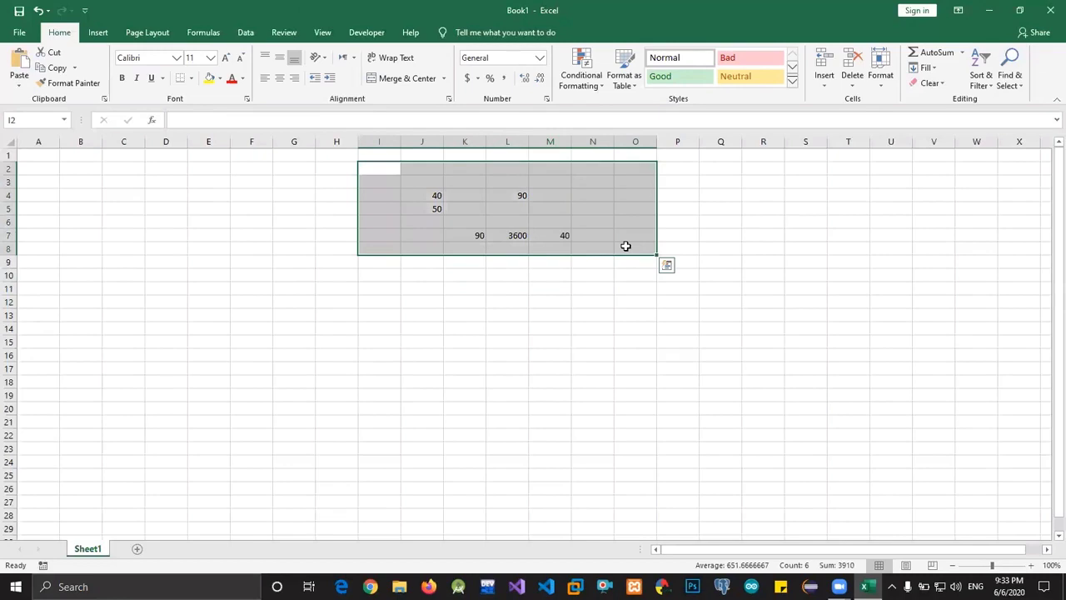
key(ctrl+z)
key(ctrl+z)
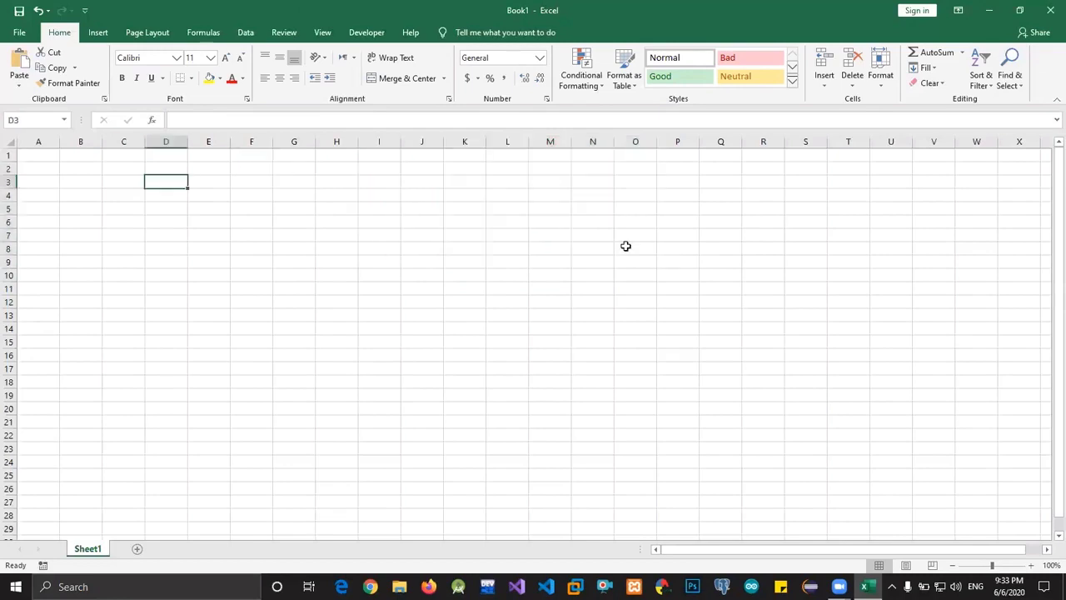
Enter the headings Number1 in C3, Number 2 in D3 and Result in F3
key(Left)
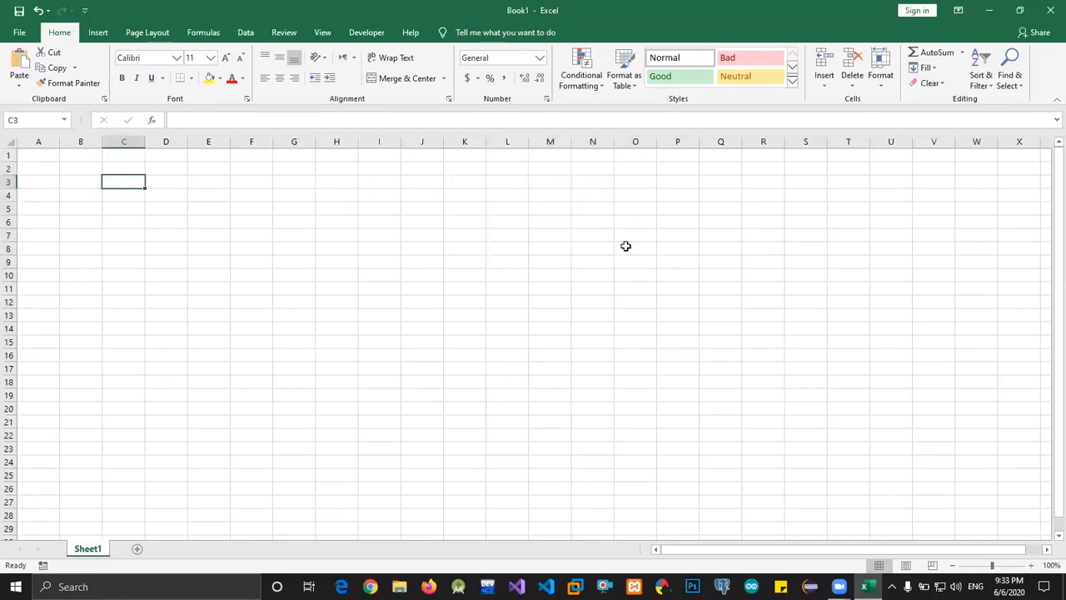
text(Numb)
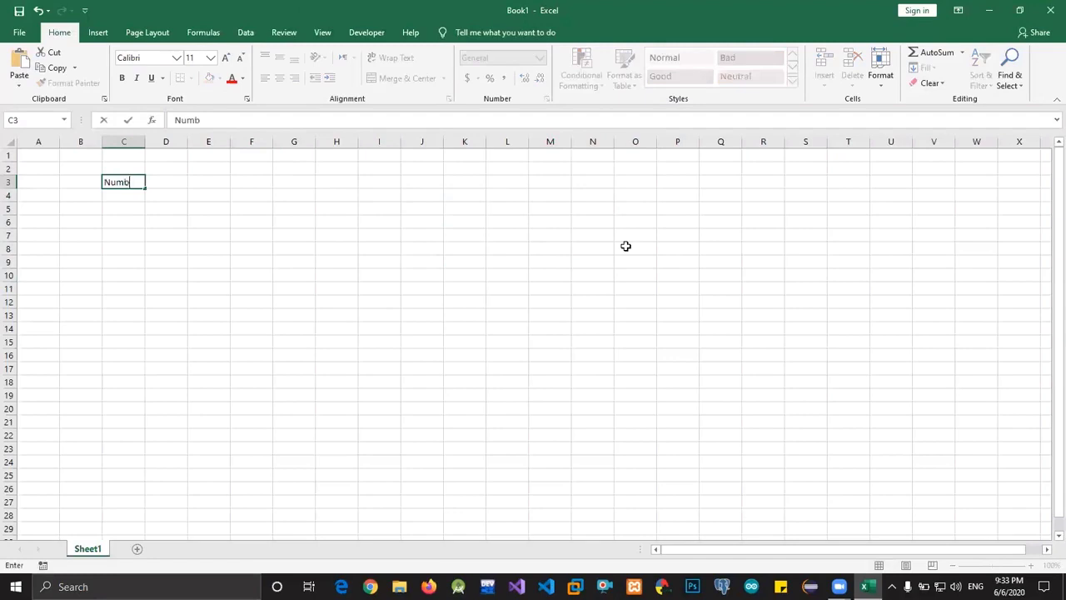
text(er1)
key(Tab)
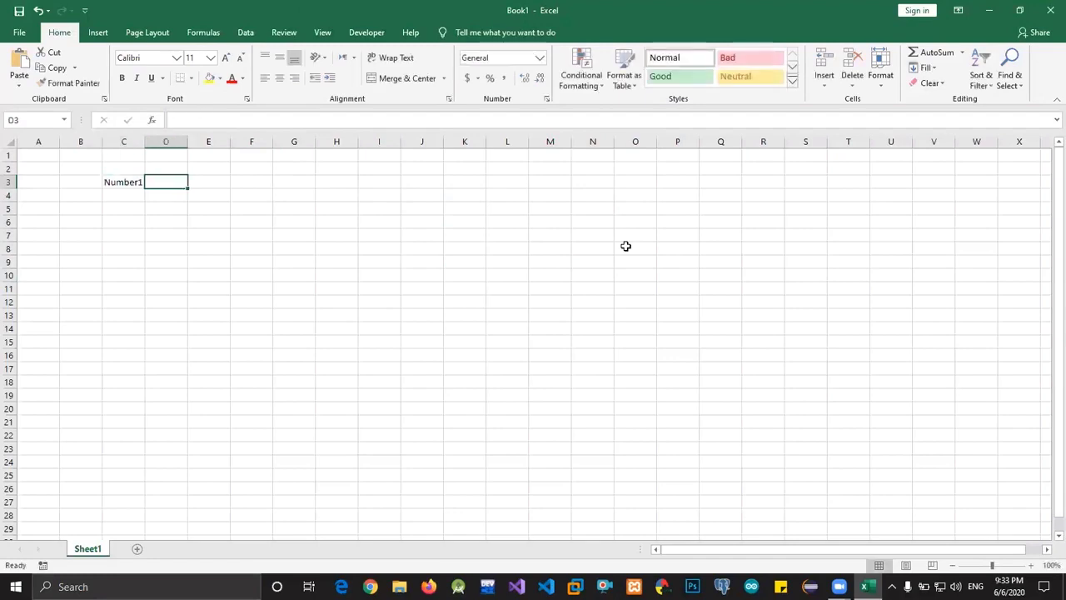
text(Number 2)
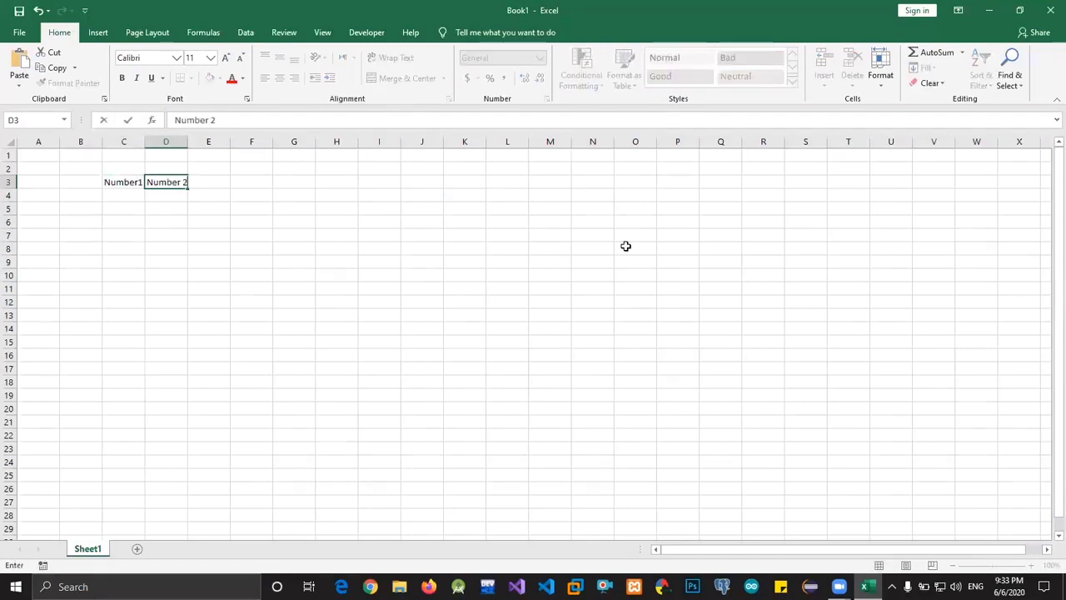
key(Tab)
key(Tab)
text(Res)
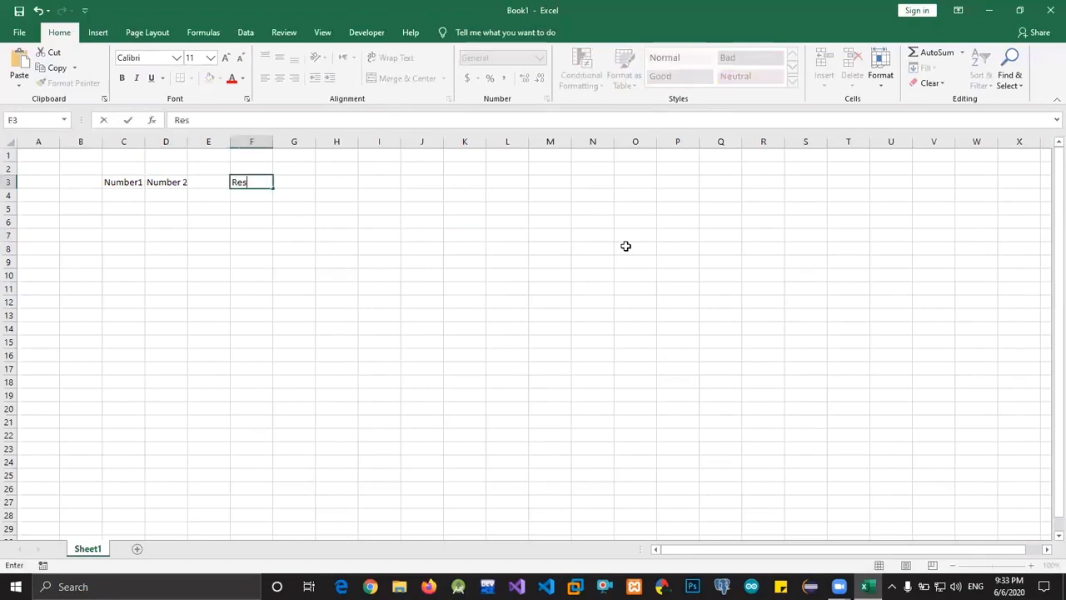
text(ult)
key(Return)
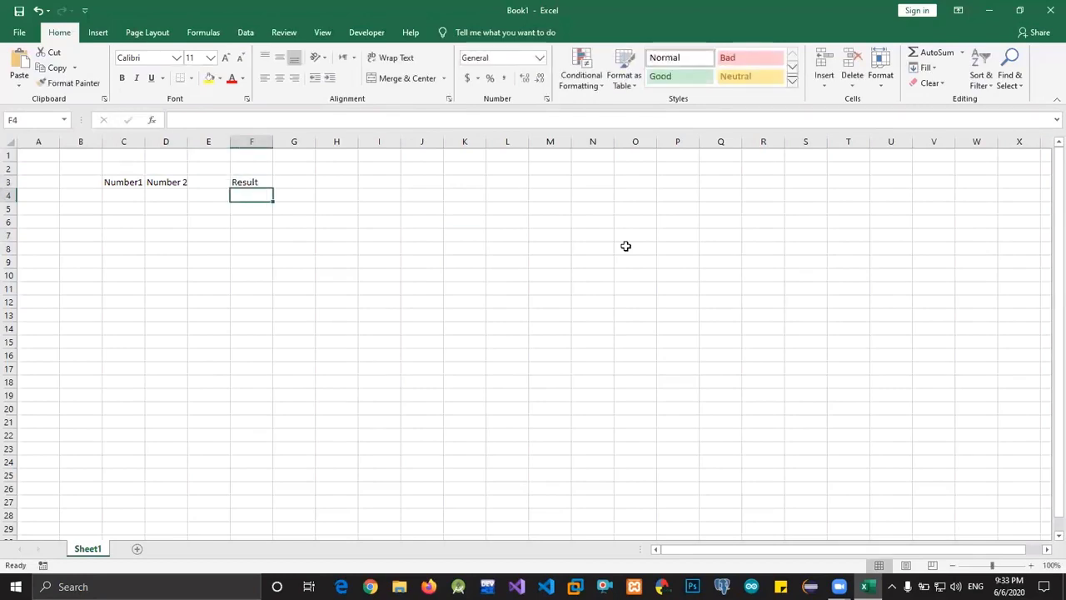
Enter 10 in cell C4 under Number1 and 20 in cell D4 under Number 2
key(Left)
key(Left)
key(Left)
text(10)
key(Tab)
text(2)
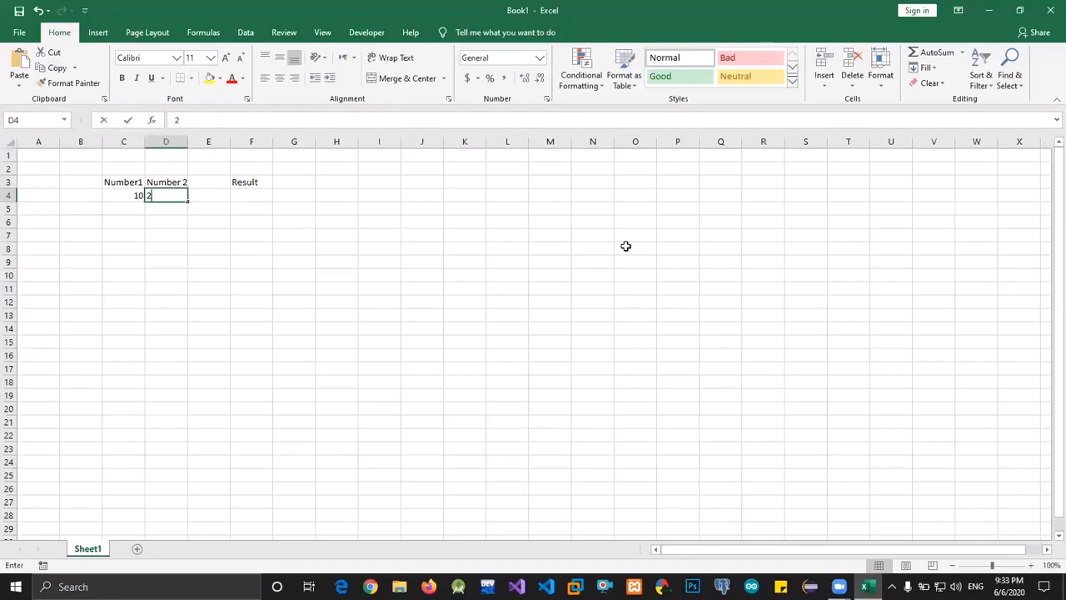
text(0)
key(Tab)
Enter the label "By adding" in cell G4, beside the Result column
key(Tab)
key(Right)
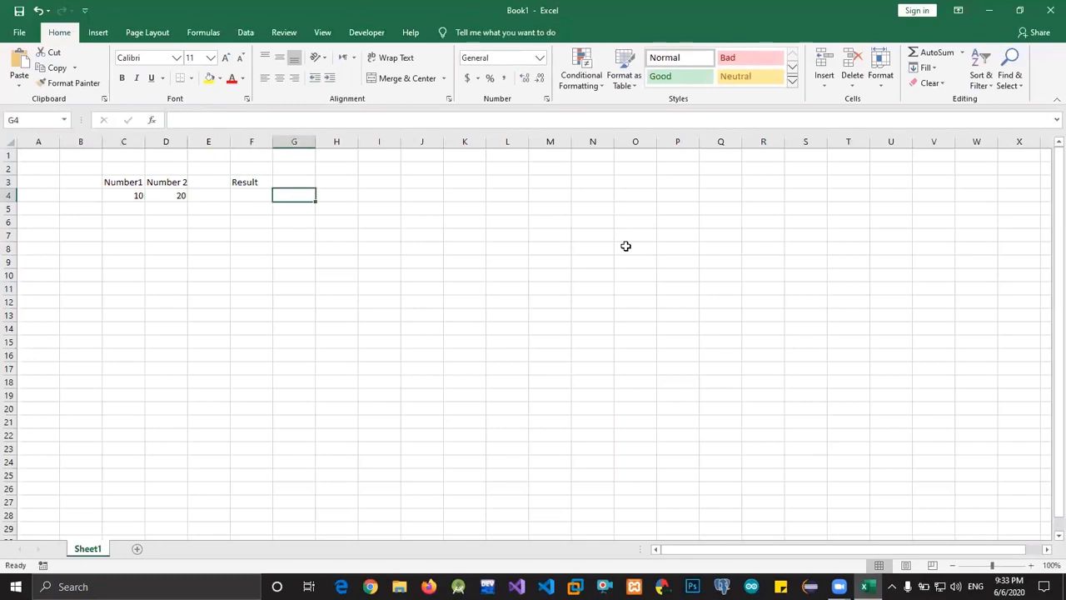
text(By )
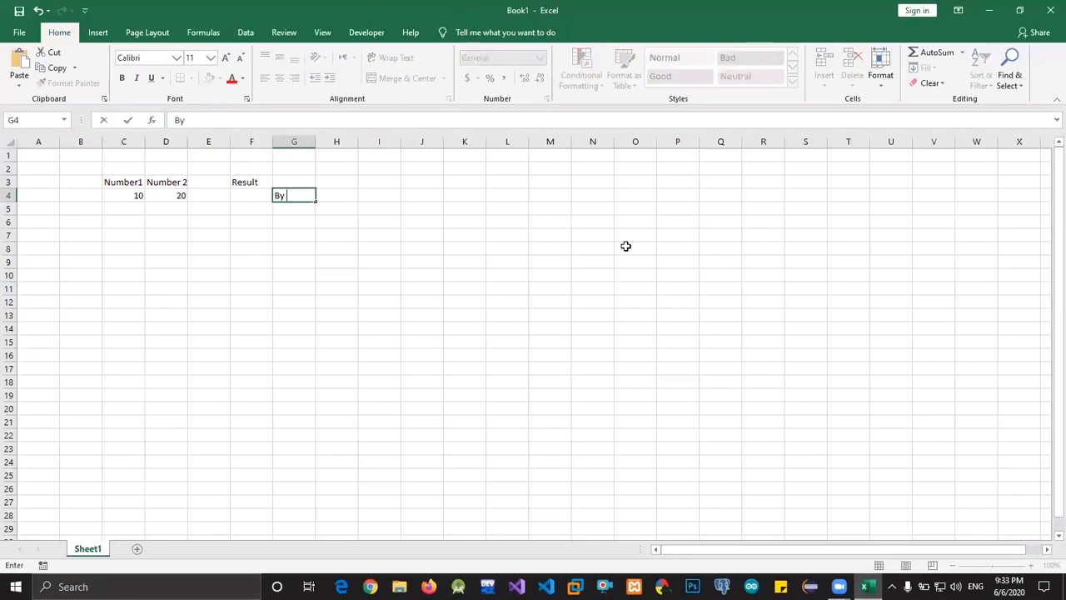
text(adding)
key(Return)
Add the two numbers in row 4 with the formula =SUM(D4,C4) in Result cell F4
key(Left)
key(Up)
text(=s)
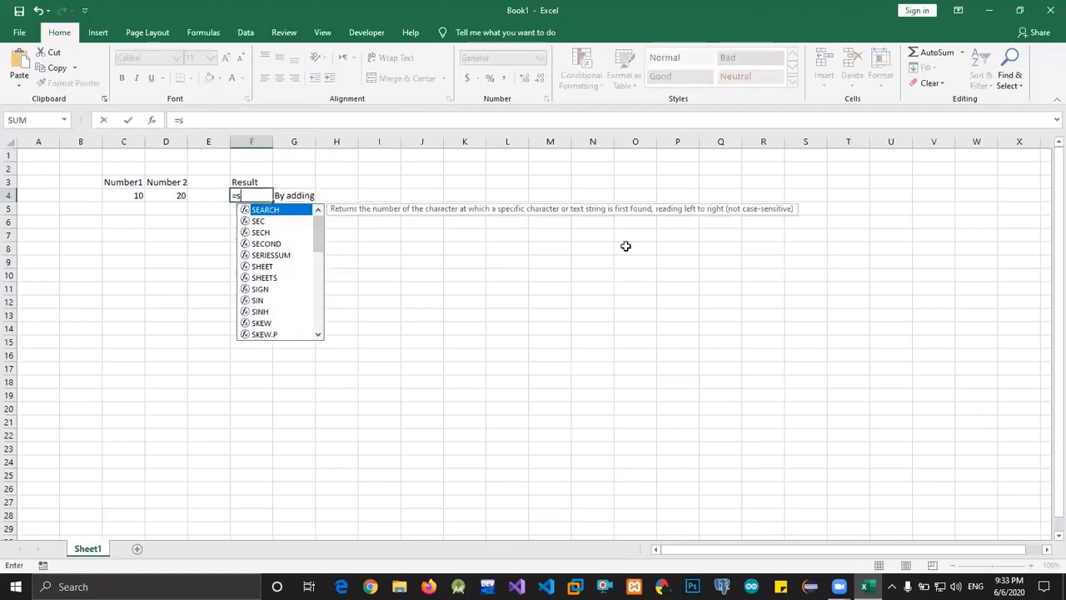
text(um)
key(Tab)
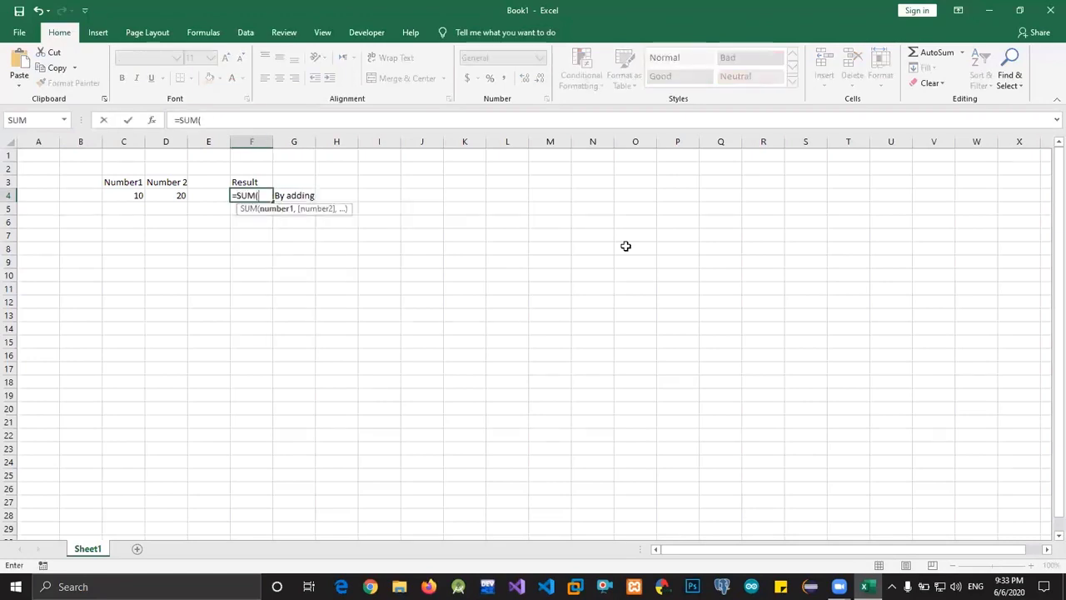
key(Left)
key(Left)
text(,)
key(Left)
key(Left)
key(Left)
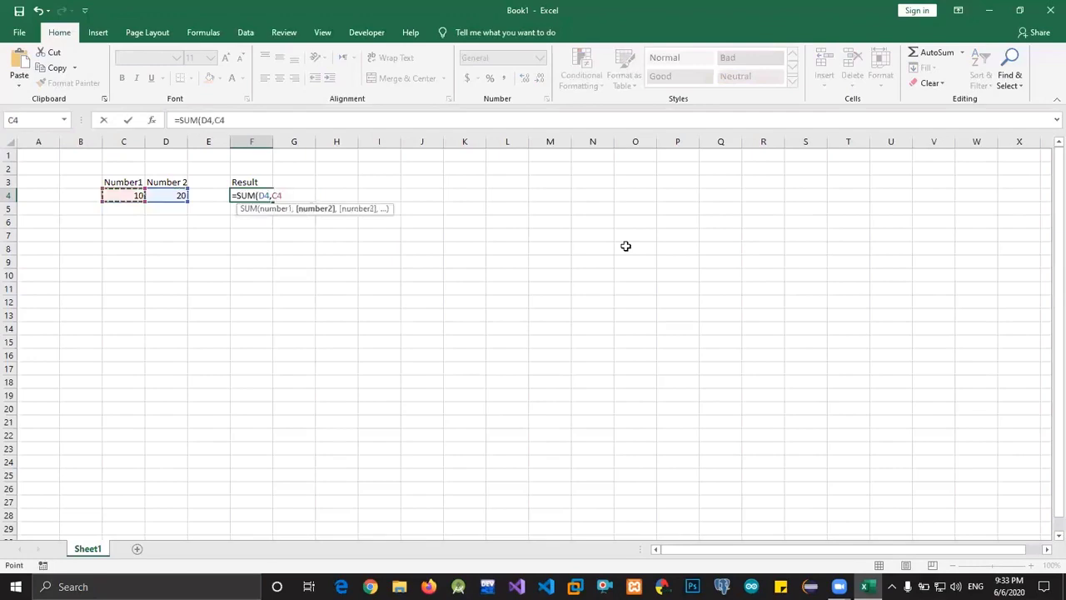
text())
key(Return)
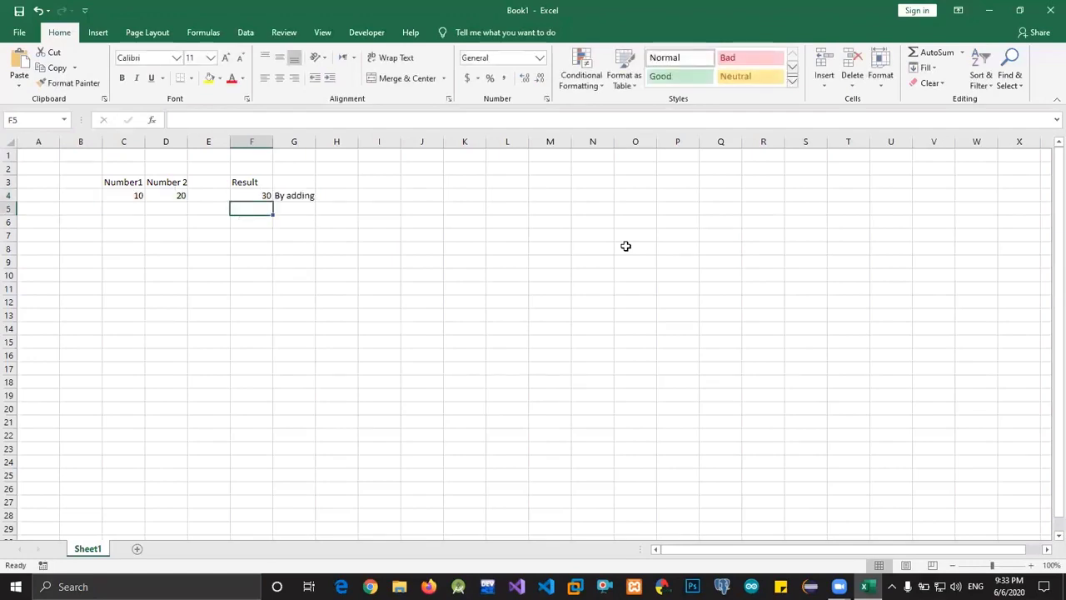
Enter the label "by subtrating" in cell G5, below the adding label
key(Right)
text(by )
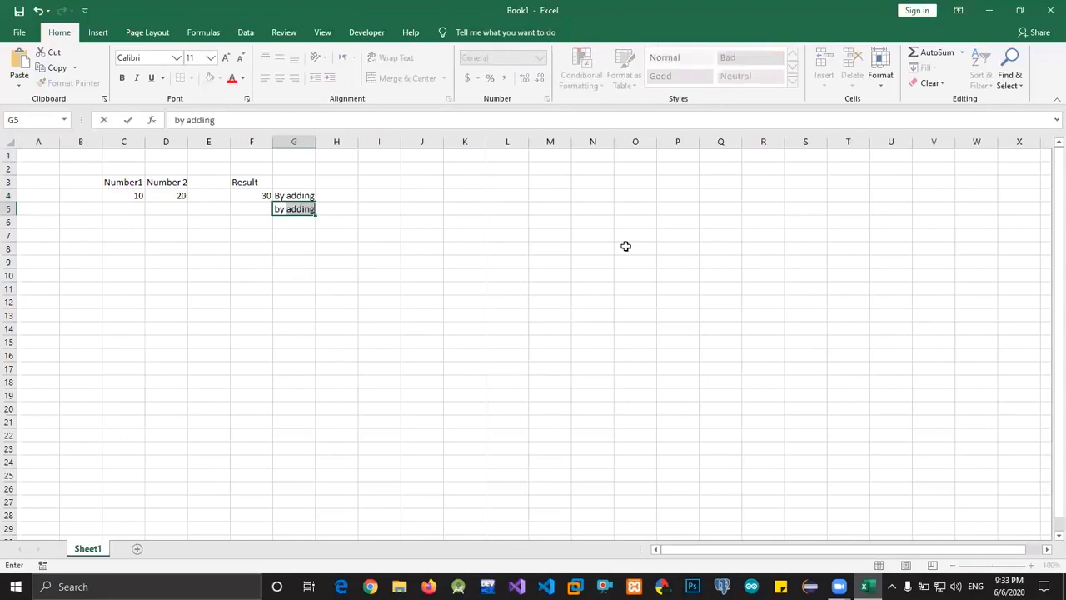
text(subtrating)
Enter 20 in cell C5 under Number1 and 39 in cell D5 under Number 2
key(Left)
key(Left)
key(Left)
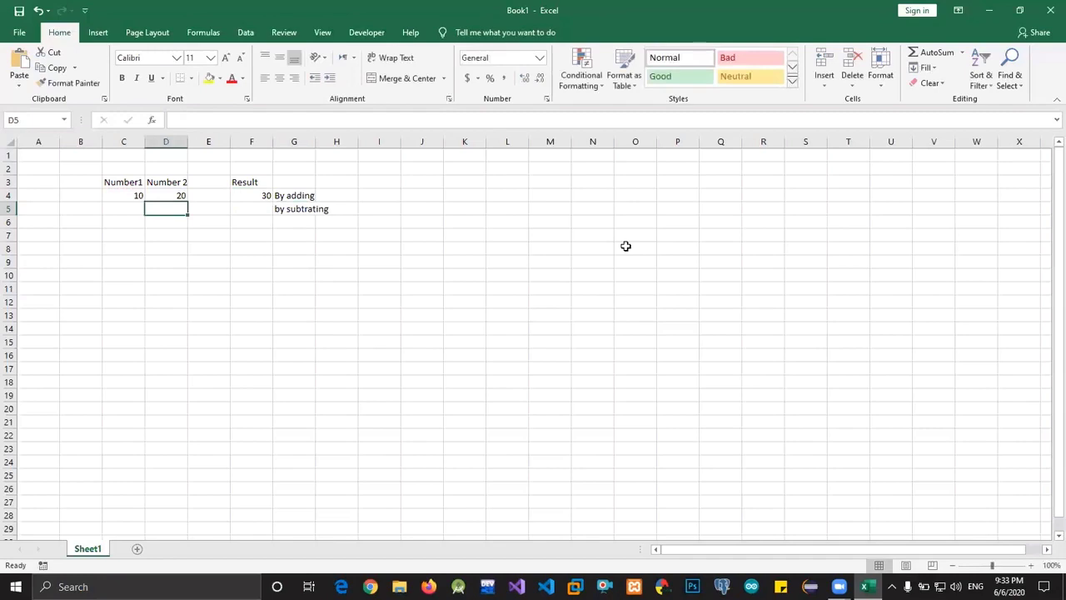
key(Left)
text(20)
key(Right)
text(39)
key(Right)
key(Right)
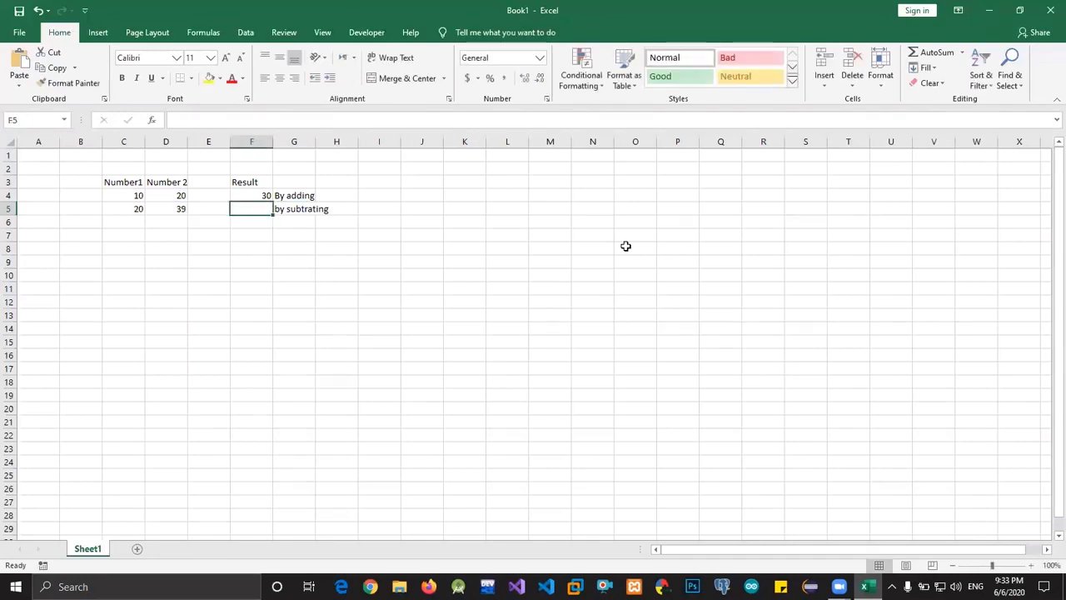
Set the Number 2 value in cell D5 to 40
key(Left)
key(Left)
text(40)
key(Right)
key(Right)
key(Right)
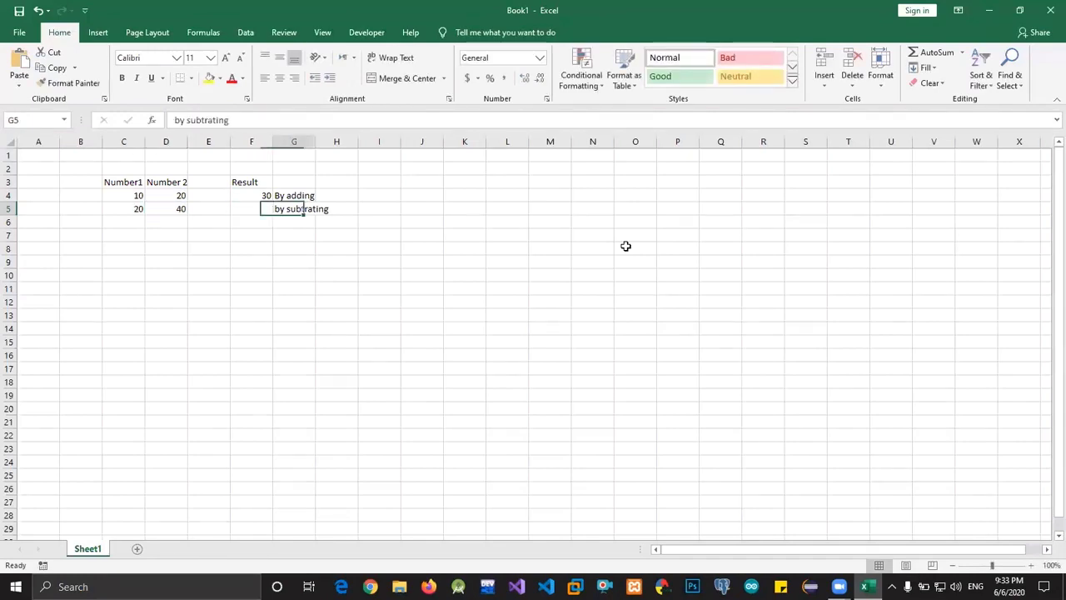
Subtract Number1 from Number 2 in row 5 with the formula =D5-C5 in cell F5
key(Left)
text(=)
key(Left)
key(Left)
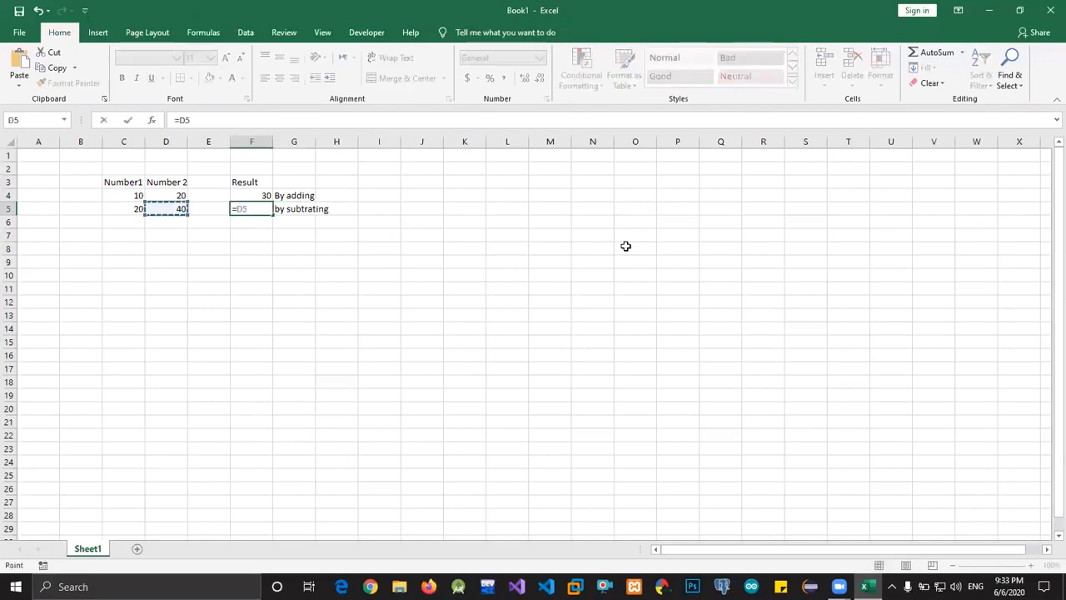
text(-)
key(Left)
key(Left)
key(Left)
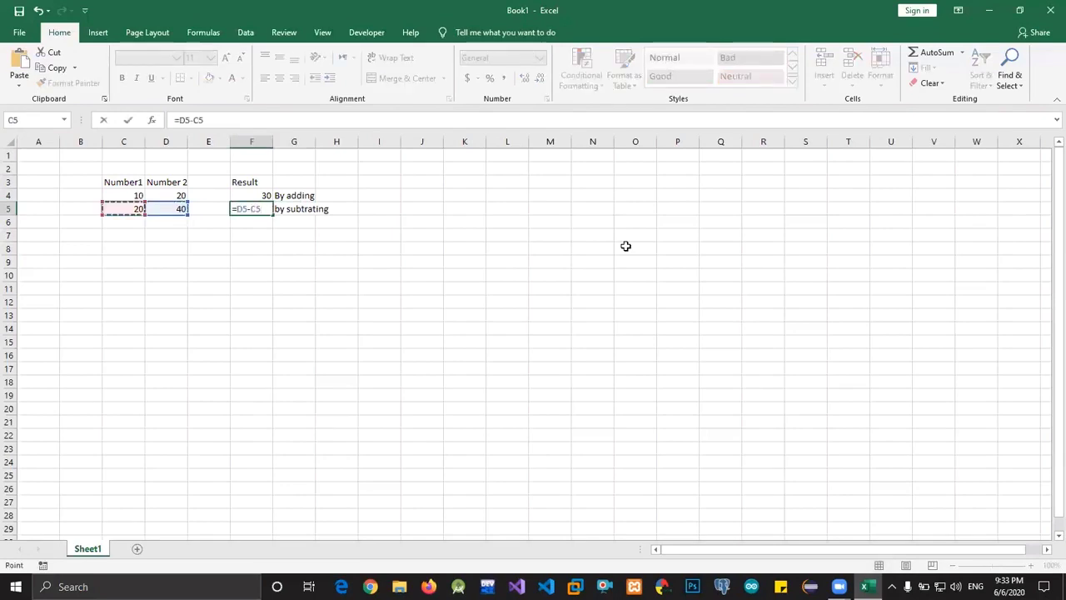
key(Return)
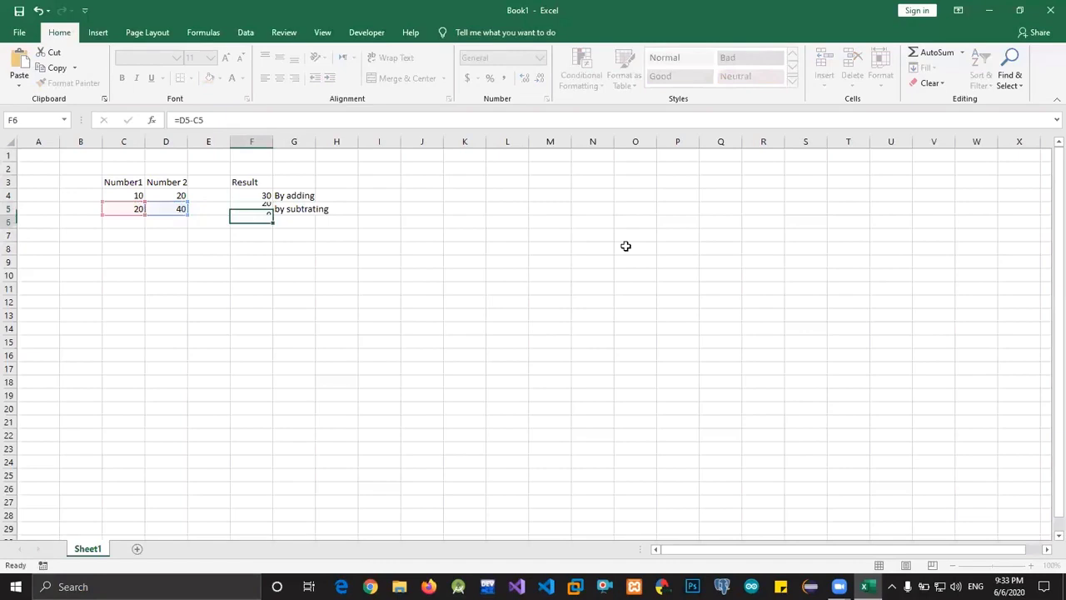
Label cell G6 "By dividing" and enter 10 in C6 and 2 in D6
key(Right)
text(BN)
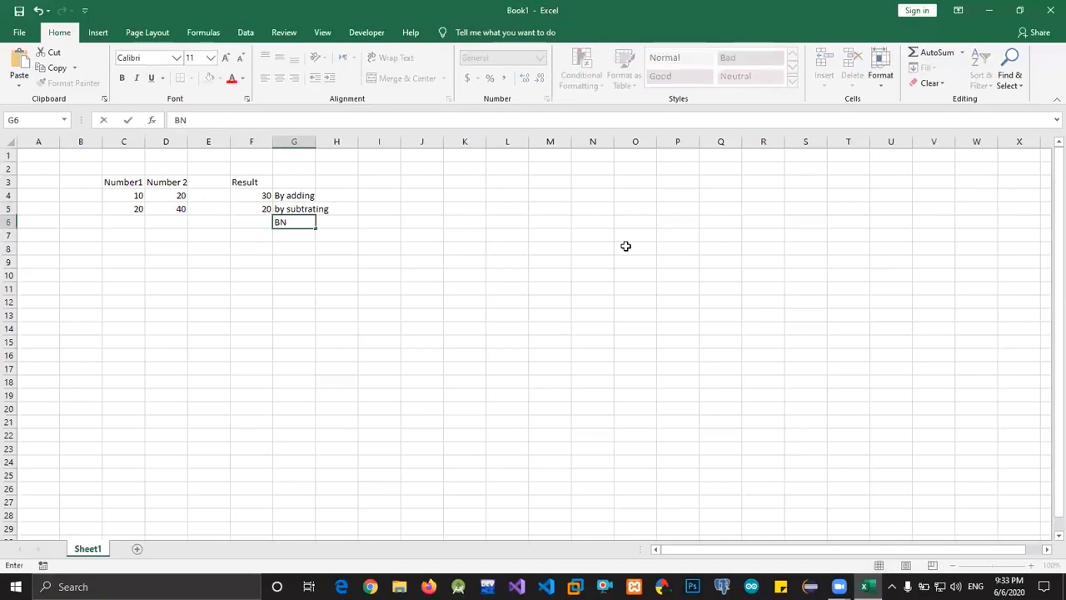
key(BackSpace)
text(y dividing)
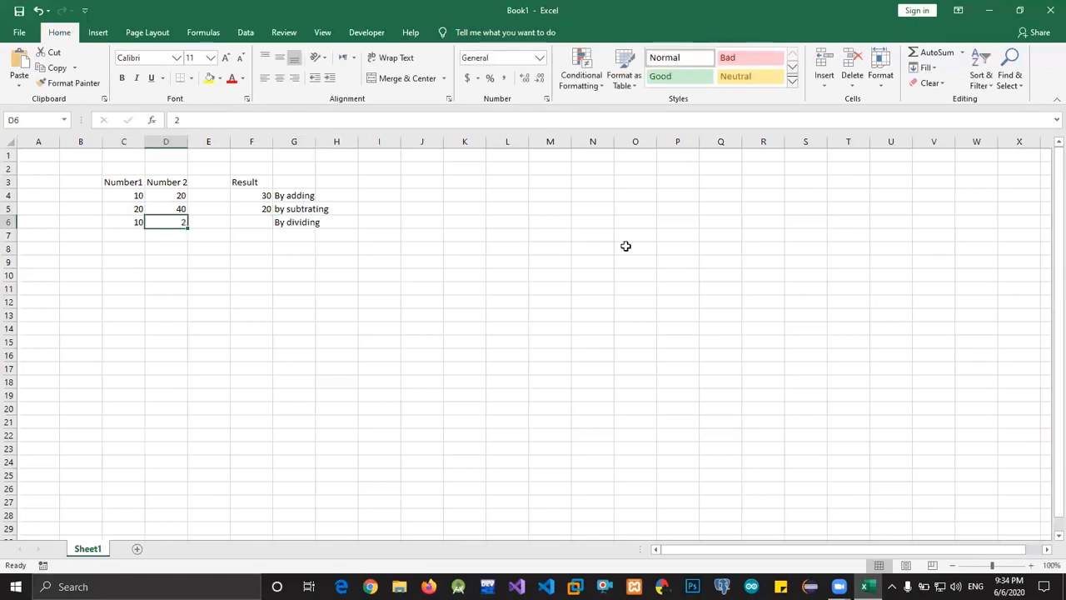
Divide Number 2 by Number1 in row 6 with the formula =D6/C6 in cell F6
key(Right)
key(Right)
text(=)
key(Left)
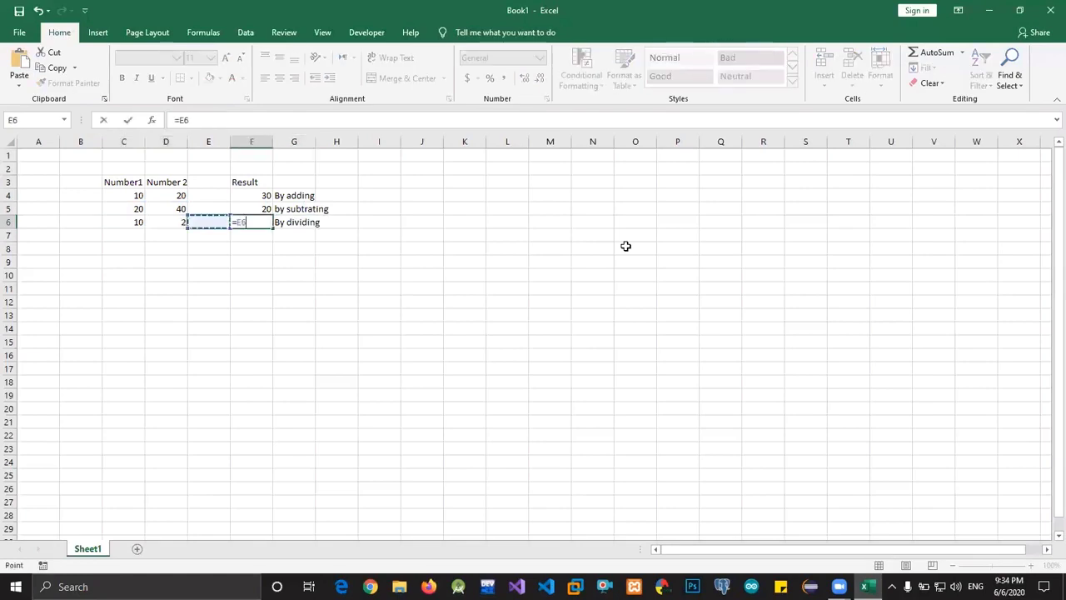
key(Left)
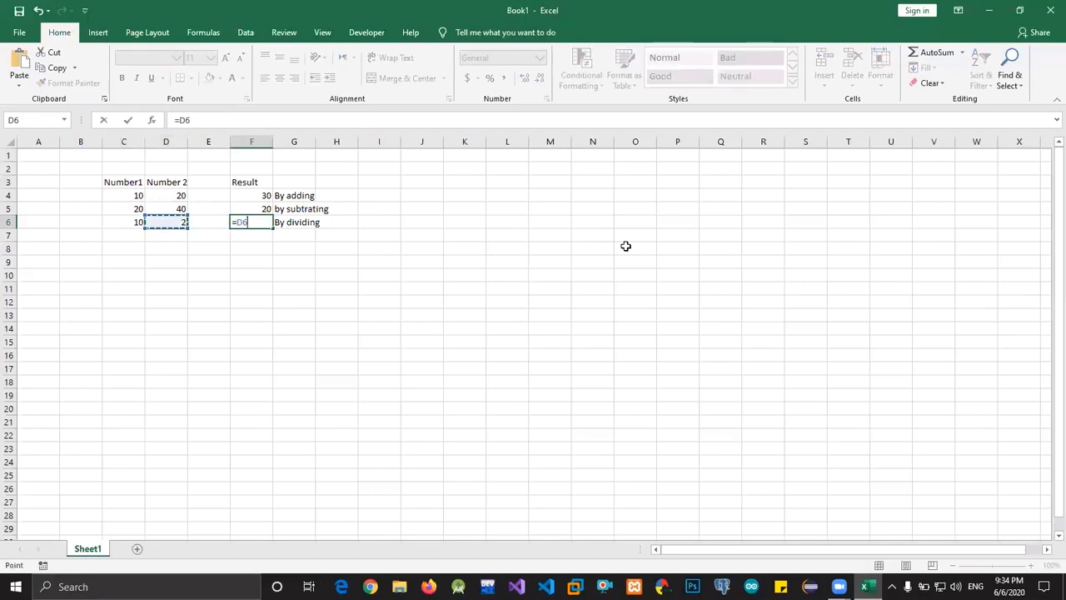
text(/)
key(Left)
key(Left)
key(Left)
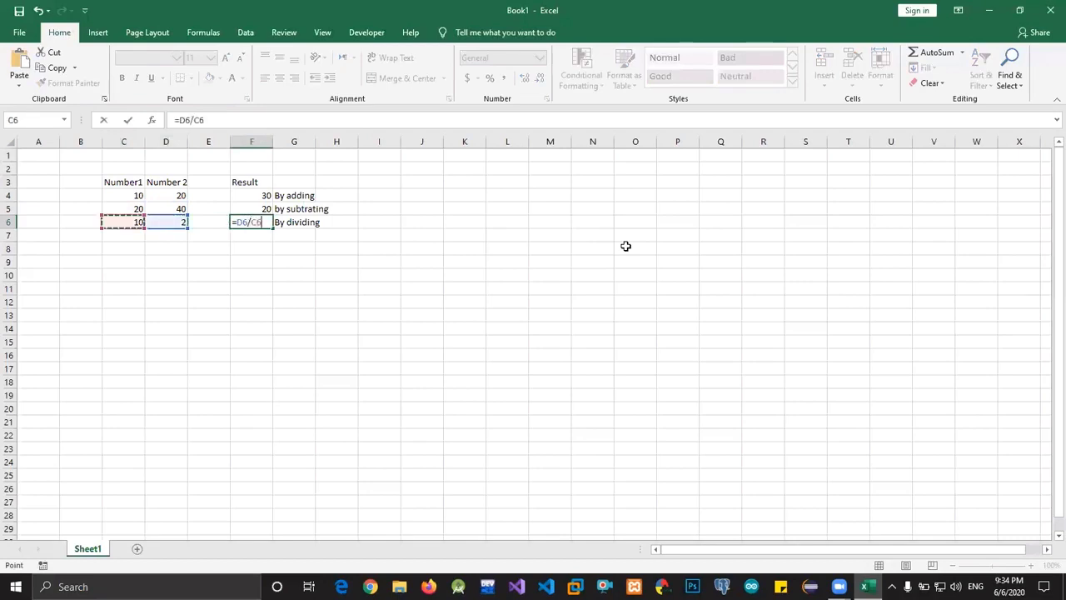
key(Return)
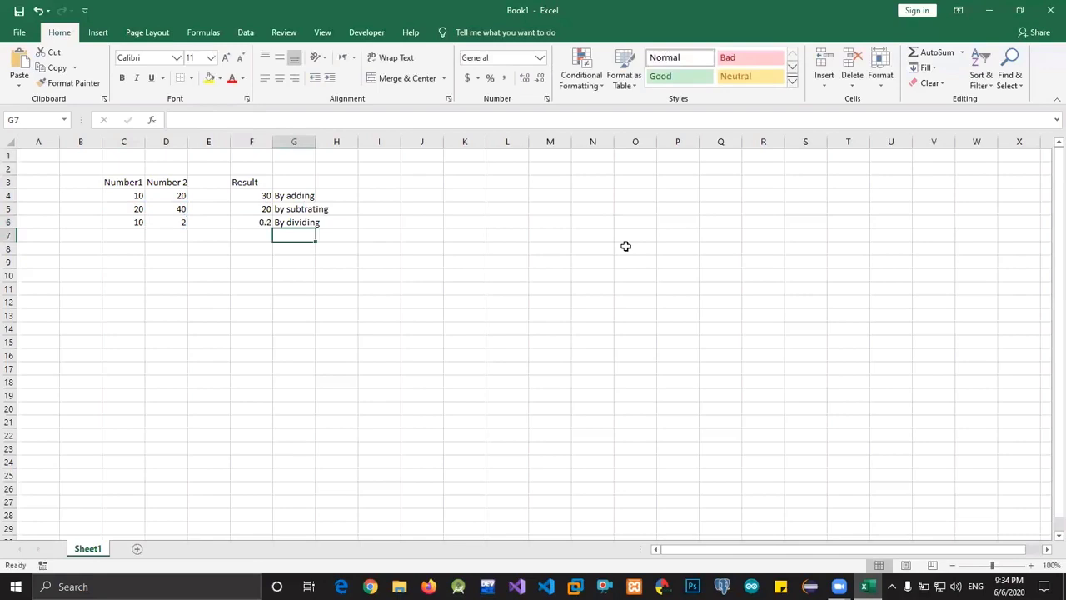
Enter the label "By Multiplication" in cell G7
text(by)
key(BackSpace)
key(BackSpace)
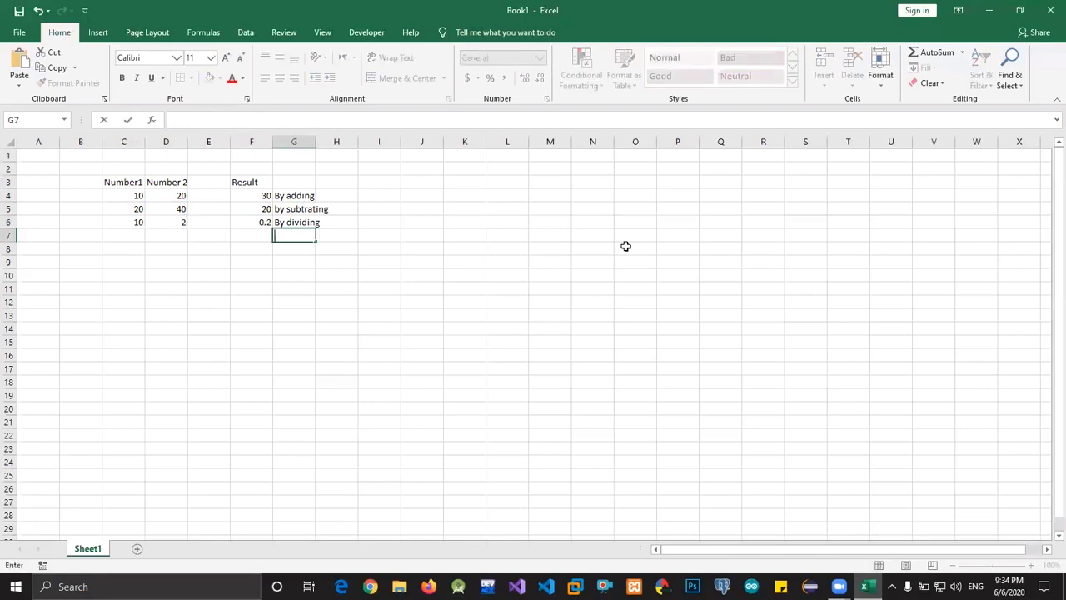
text(By Multip)
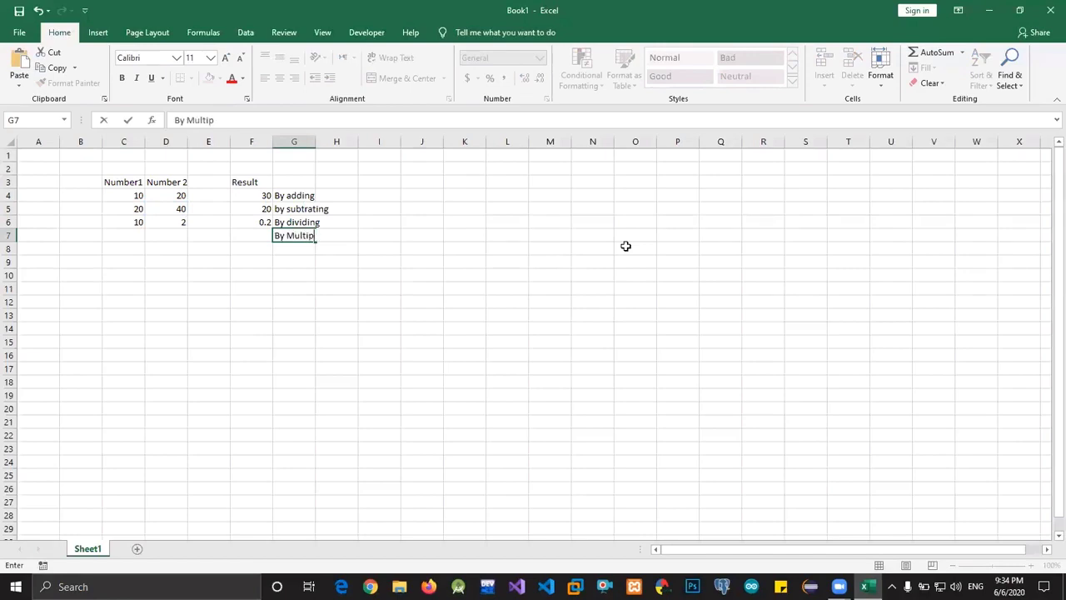
text(lication)
key(Return)
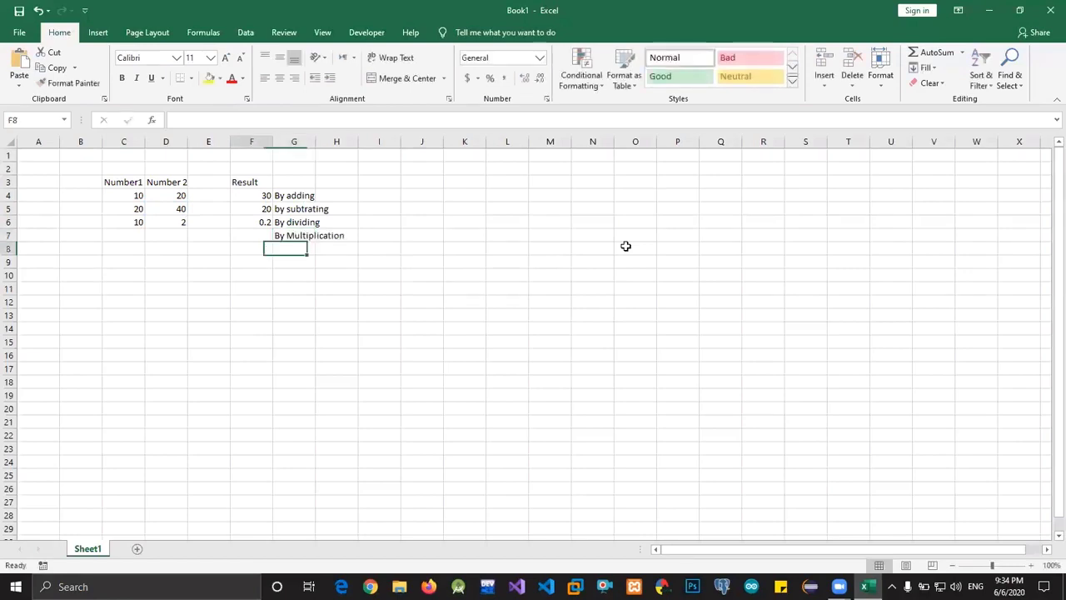
Fill the 10 from C6 down into C7 and enter 20 in cell D7
key(Up)
key(Left)
key(Left)
key(Left)
key(shift+Up)
key(ctrl+d)
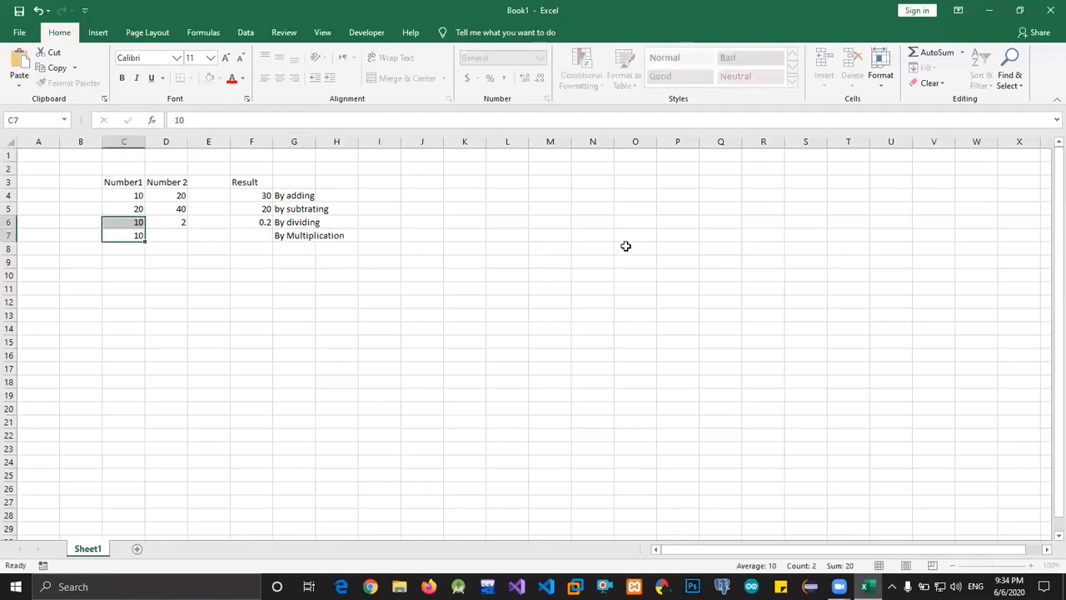
key(Down)
key(Right)
key(Up)
text(20)
key(Up)
key(Right)
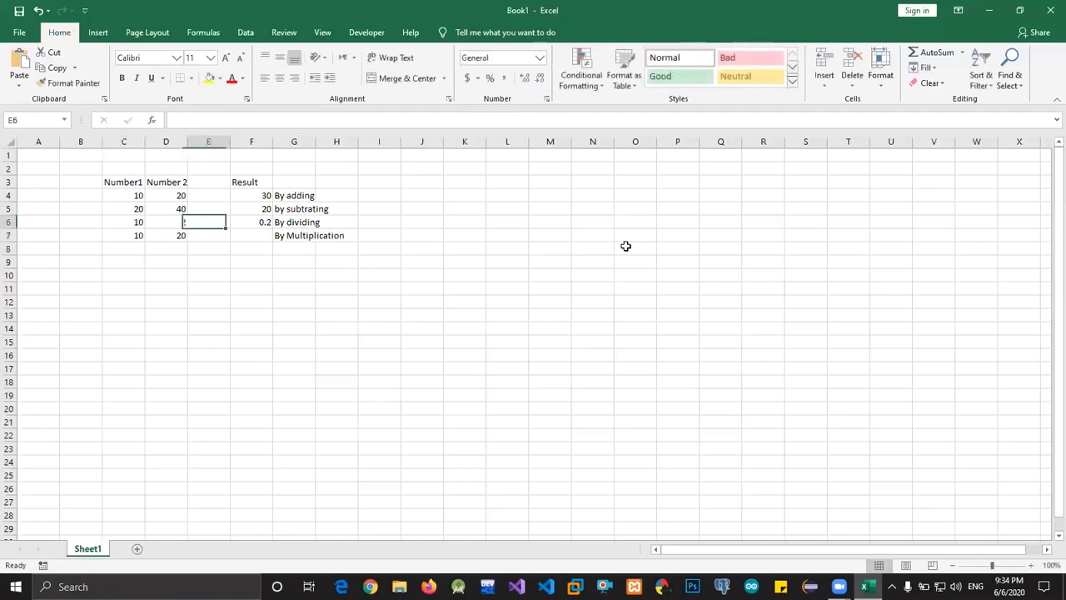
Multiply the two numbers in row 7 with the formula =D7*C7 in cell F7
key(Down)
key(Right)
text(=)
key(Left)
key(Left)
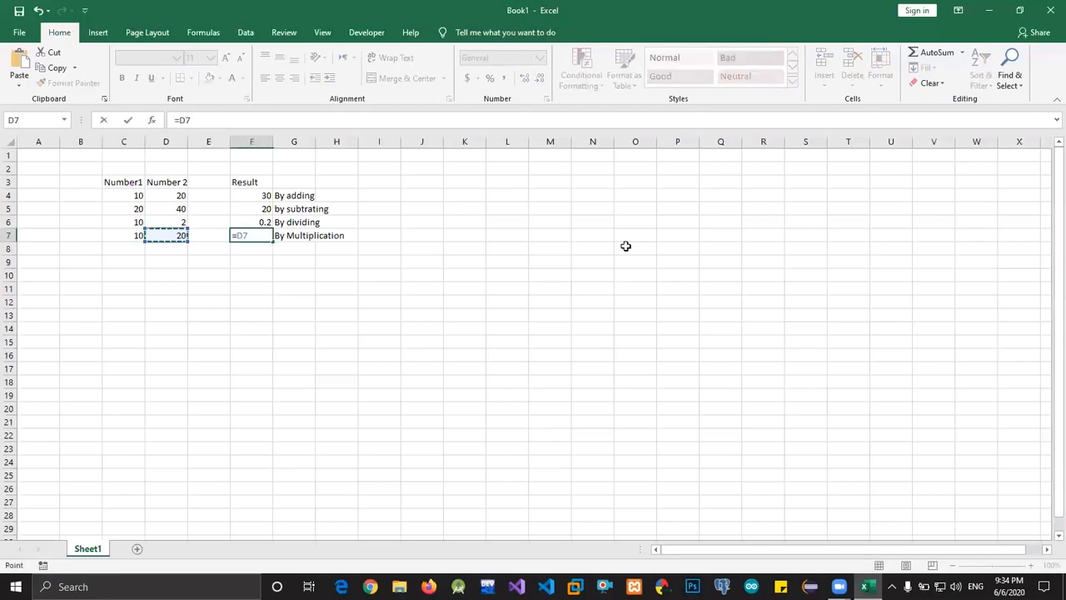
text(*)
key(Left)
key(Left)
key(Return)
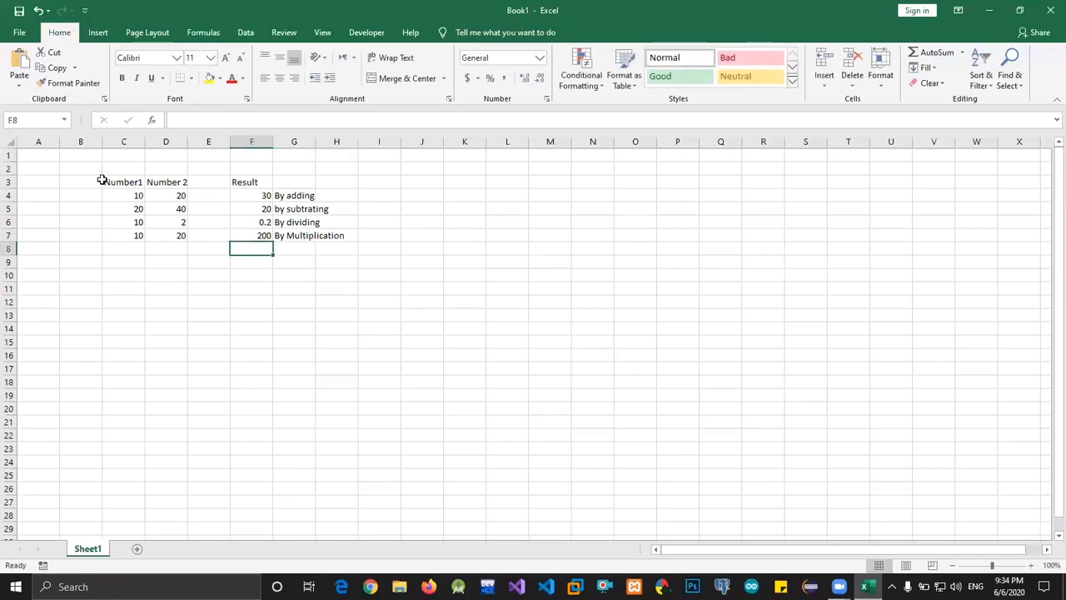
Make the headings in C3:F3 bold and auto-fit the width of column D
drag(100, 178, 250, 186)
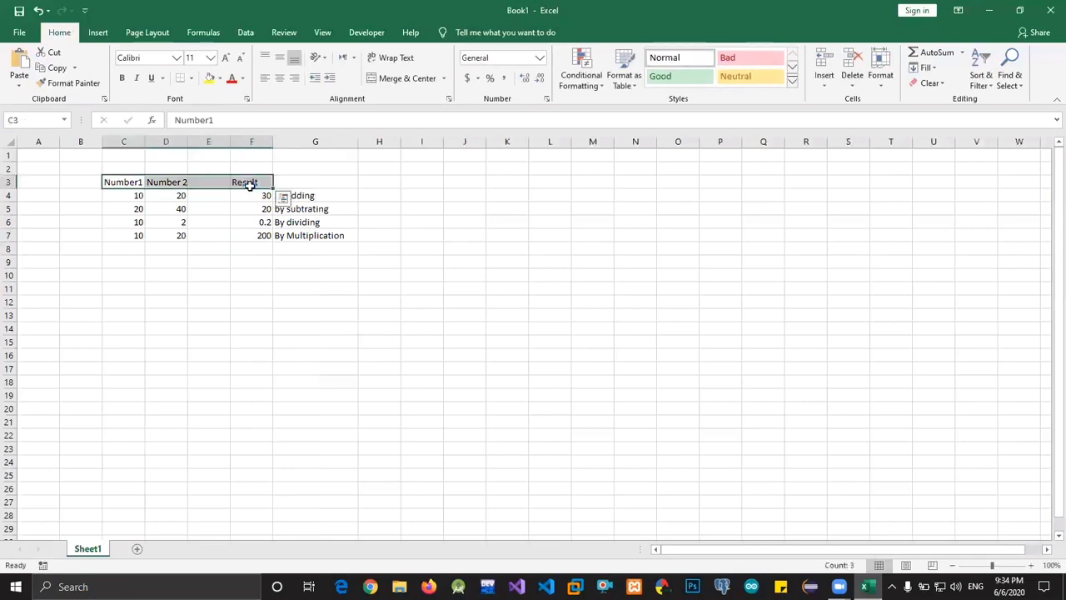
key(ctrl+b)
key(Down)
key(Down)
key(Down)
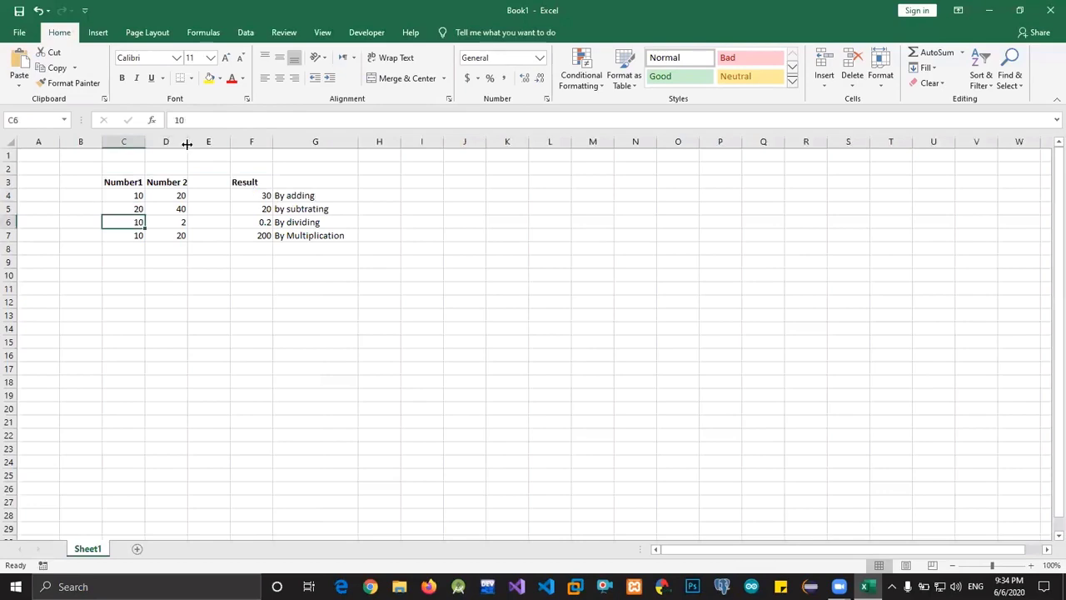
double_click(187, 143)
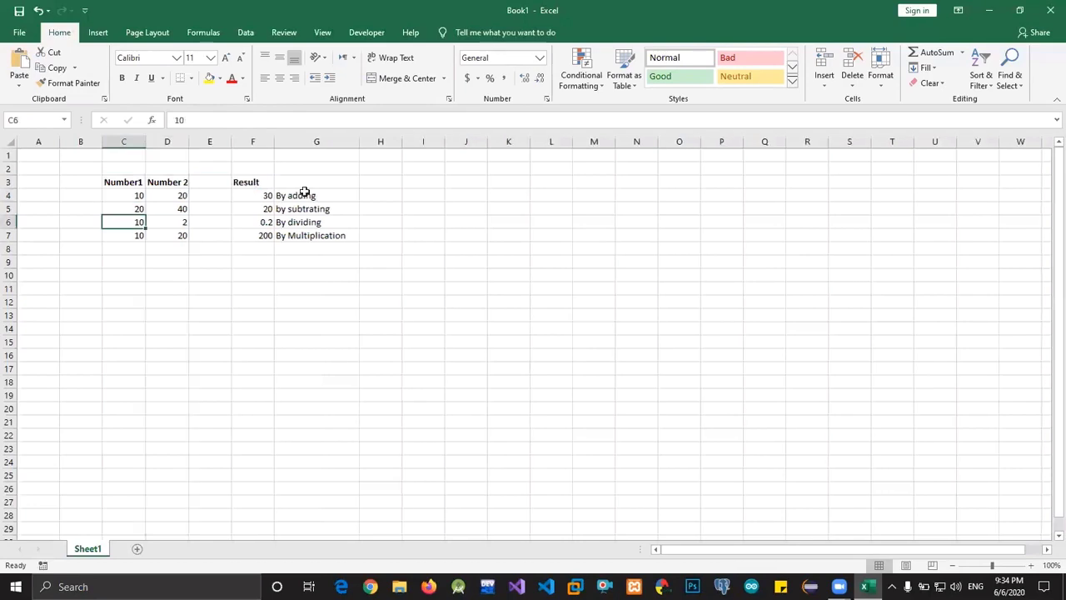
Enter the headings Num1 in cell C12 and Num2 in cell D12, below the table
click(250, 275)
click(135, 265)
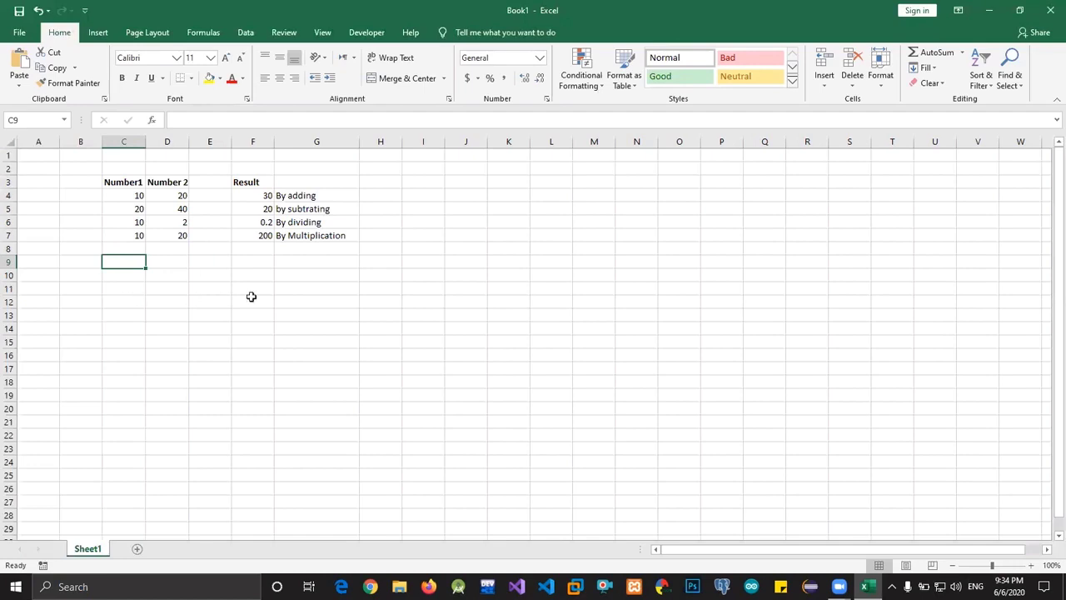
key(Down)
key(Down)
key(Down)
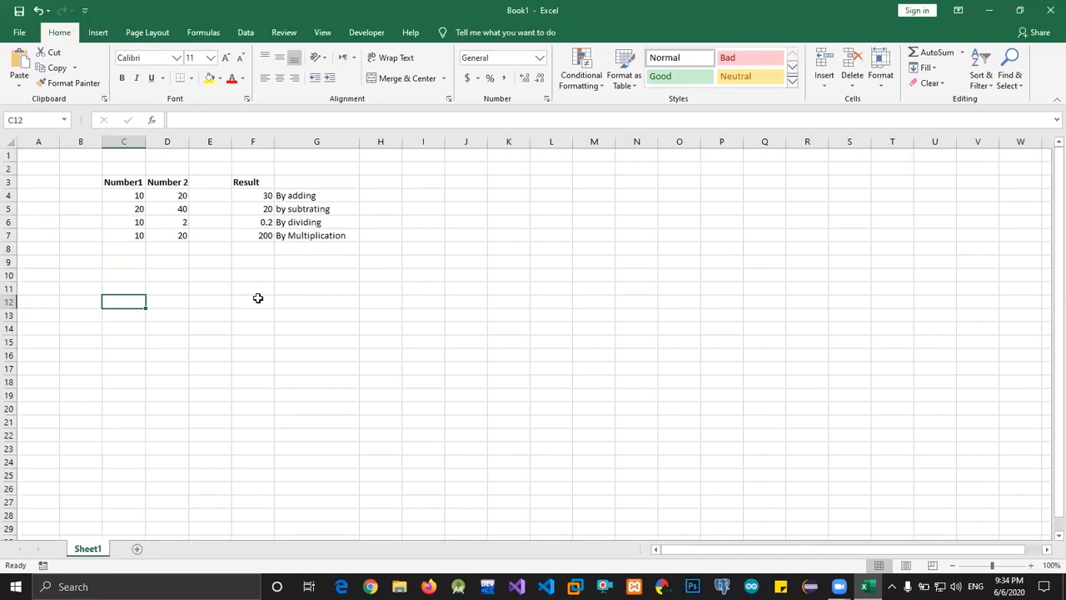
text(num)
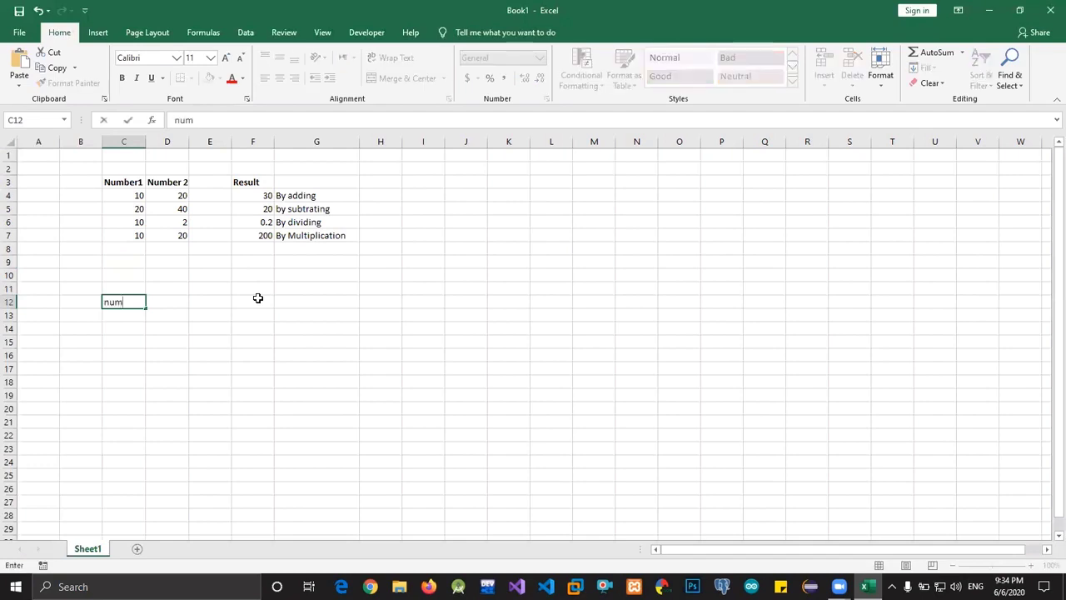
key(BackSpace)
key(BackSpace)
key(BackSpace)
text(Num1)
key(End)
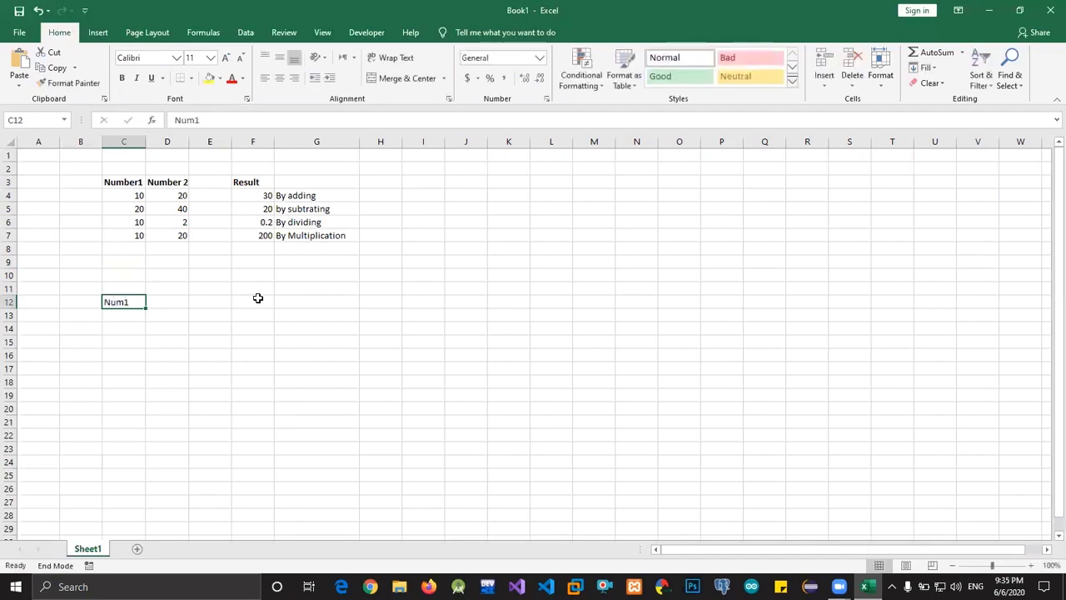
key(Right)
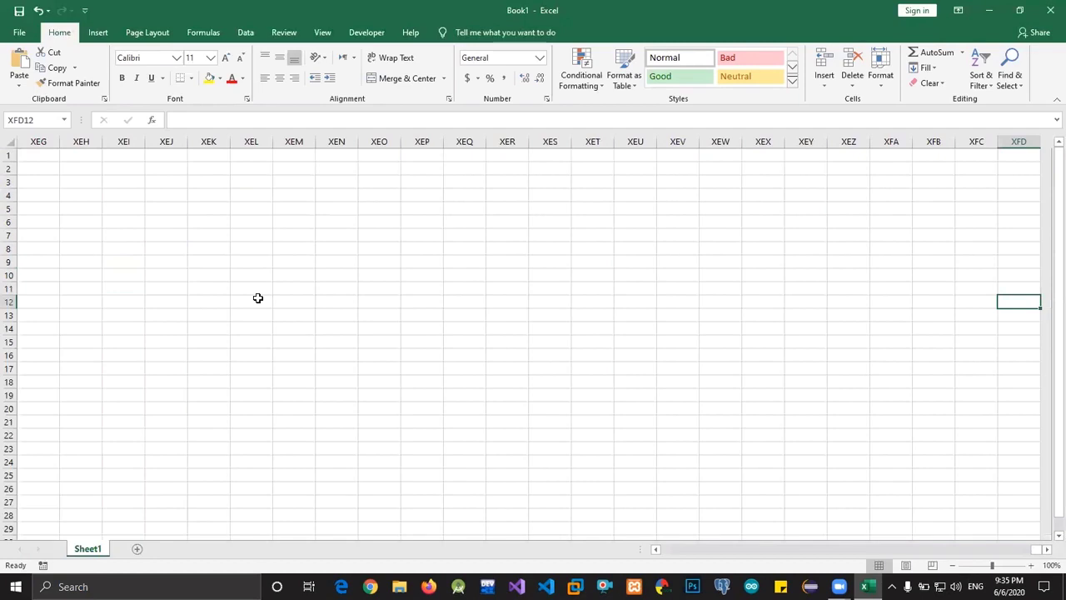
key(ctrl+Left)
key(Right)
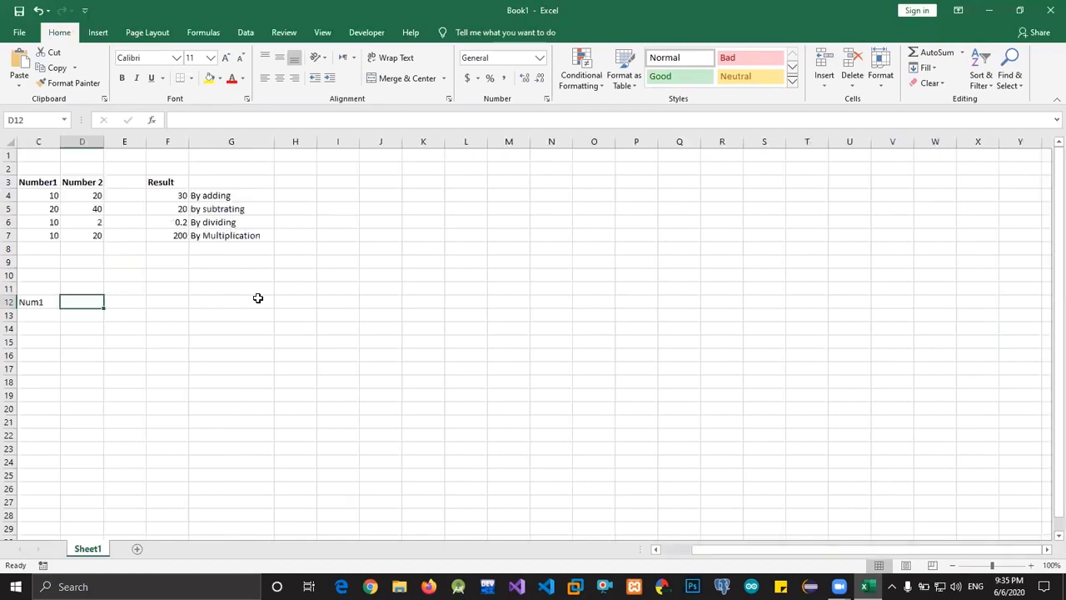
text(Num2)
Extend the Num1 and Num2 headings as a series across row 12 up to Num8 in J12
click(37, 301)
shift+click(96, 303)
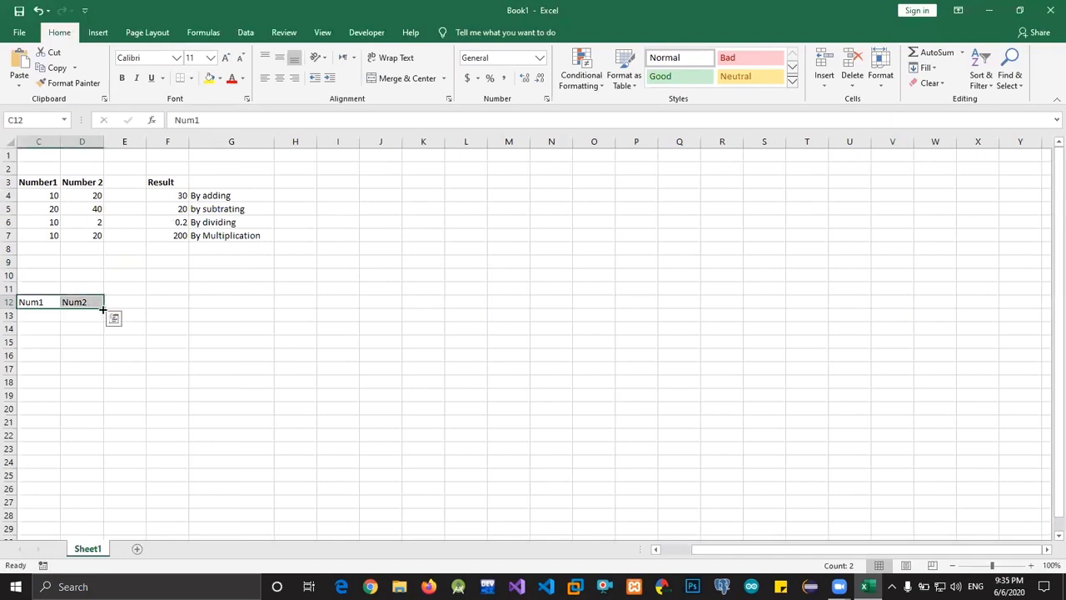
drag(102, 309, 391, 296)
click(191, 305)
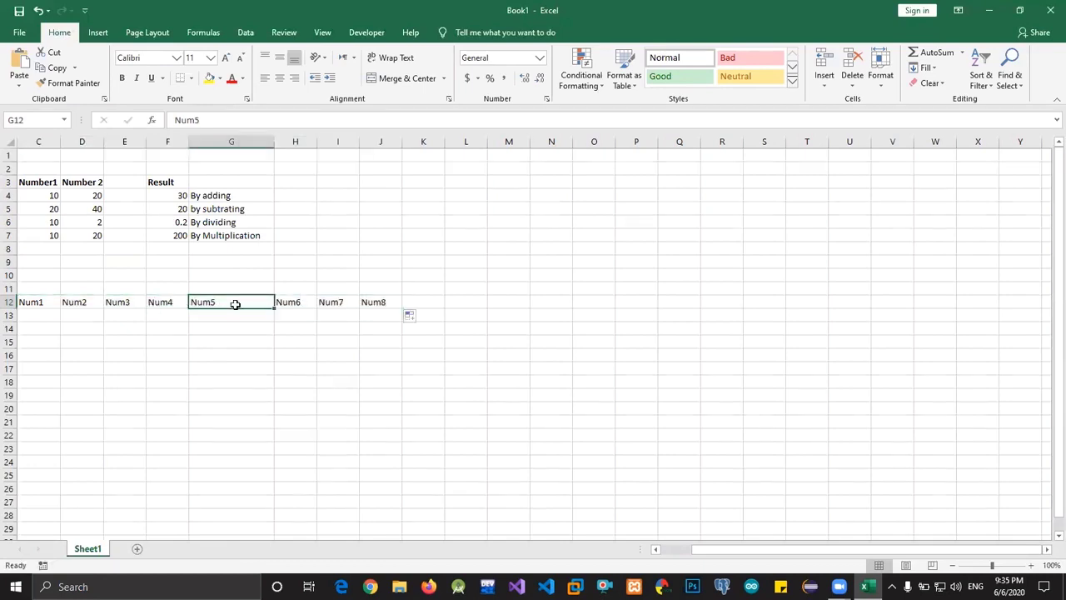
drag(170, 304, 235, 305)
key(Right)
key(Right)
key(Right)
key(Right)
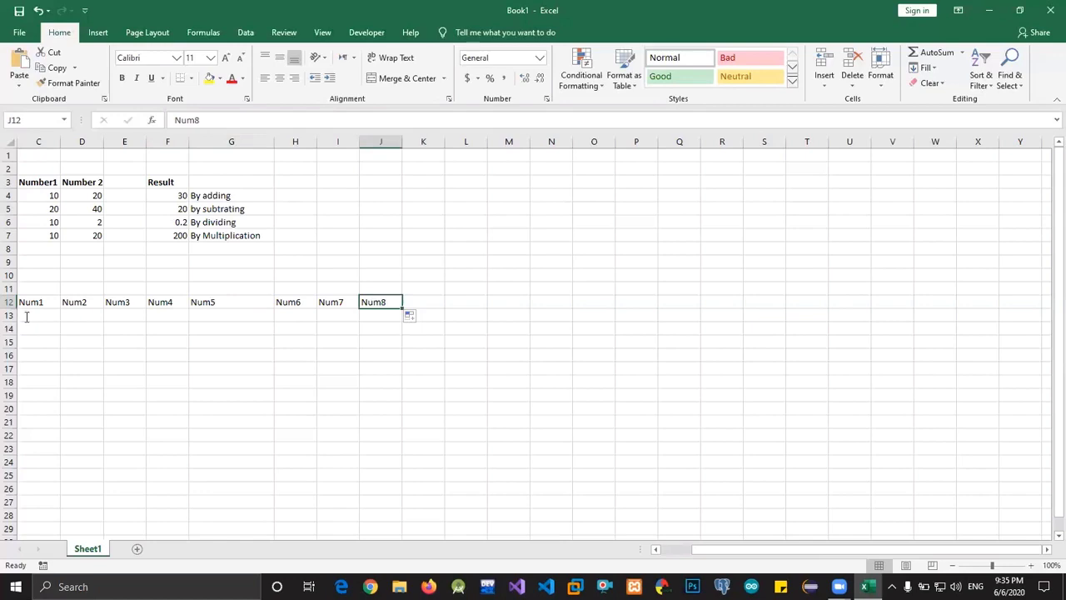
Enter 10 in C13 and 20 in D13, and extend them as a series across row 13 up to column J
click(26, 316)
text(10)
key(Tab)
text(20)
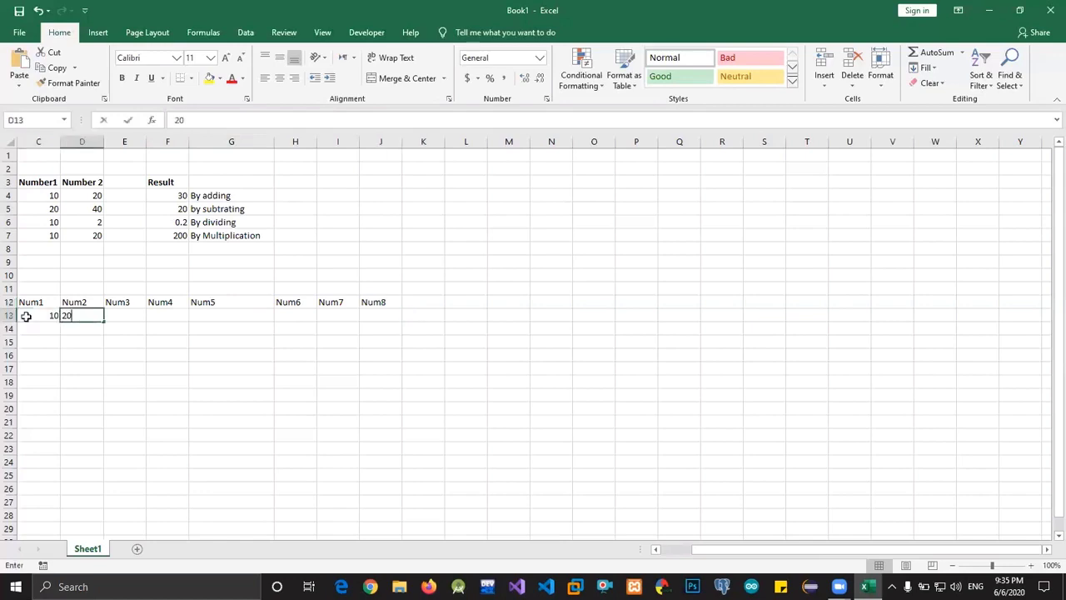
drag(25, 317, 101, 318)
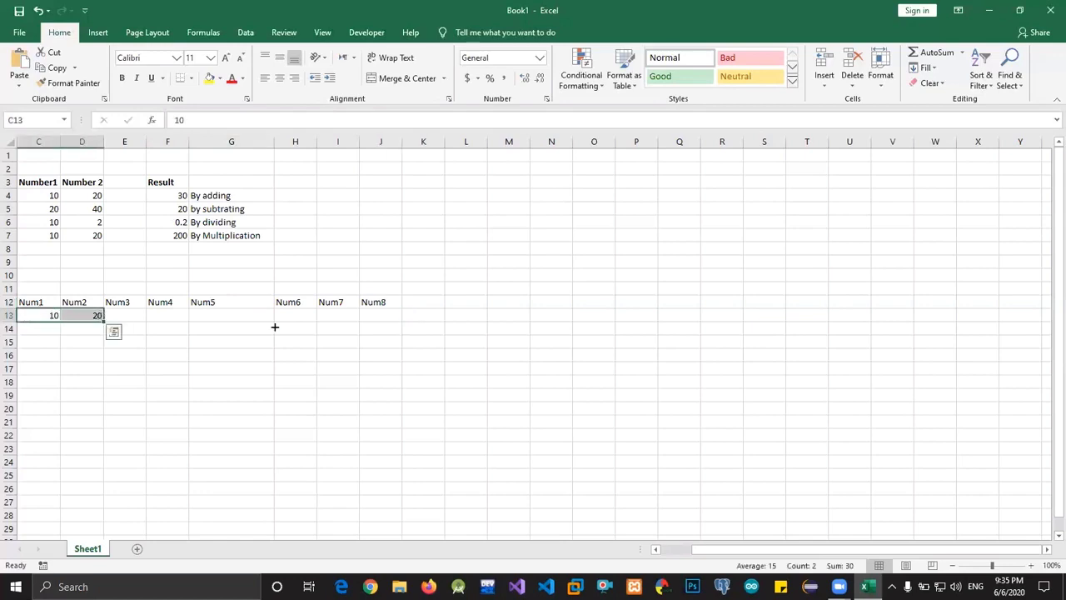
drag(275, 327, 371, 326)
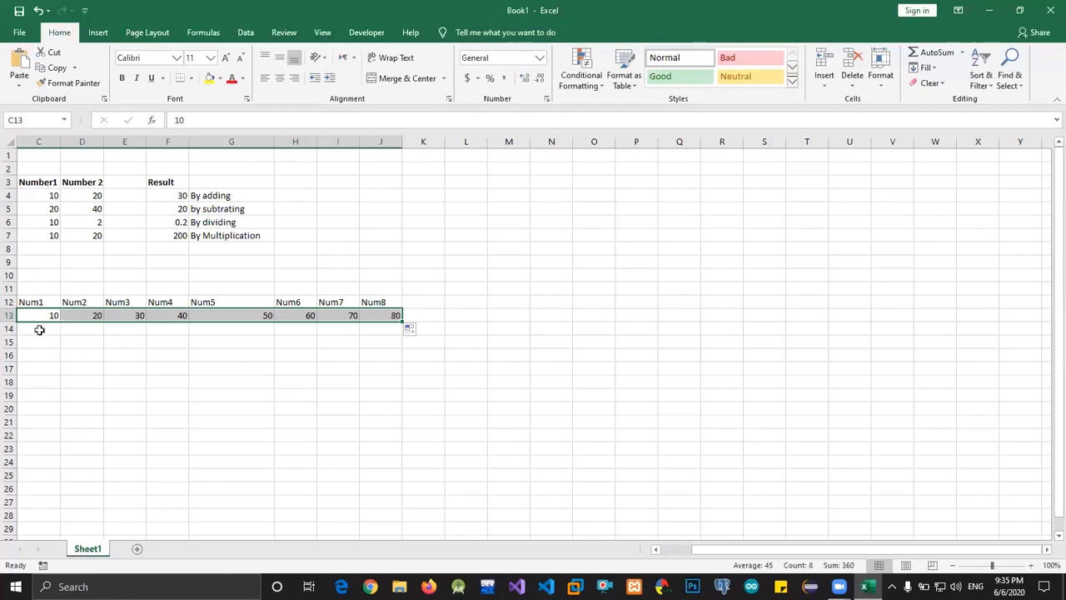
Delete the Num1 to Num8 headings and the numbers beneath them in C12:J13
drag(39, 330, 3, 329)
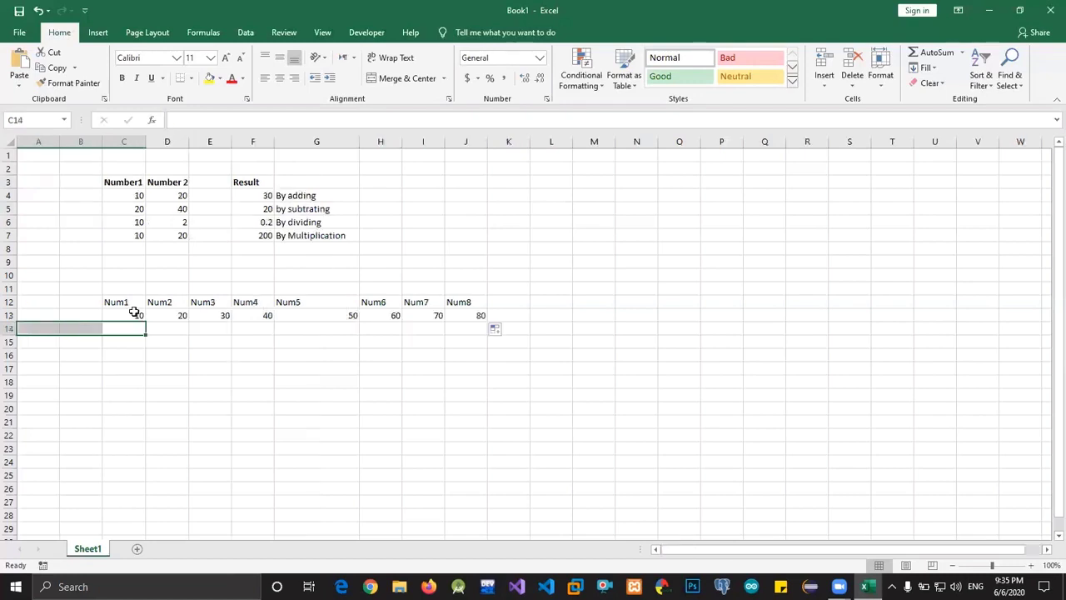
key(Up)
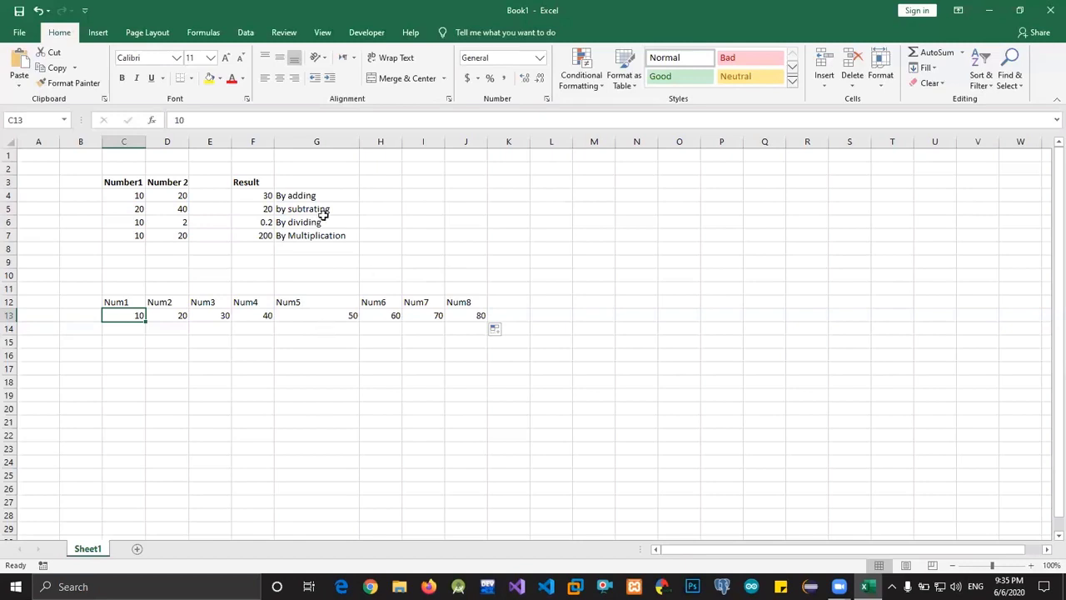
drag(135, 302, 454, 316)
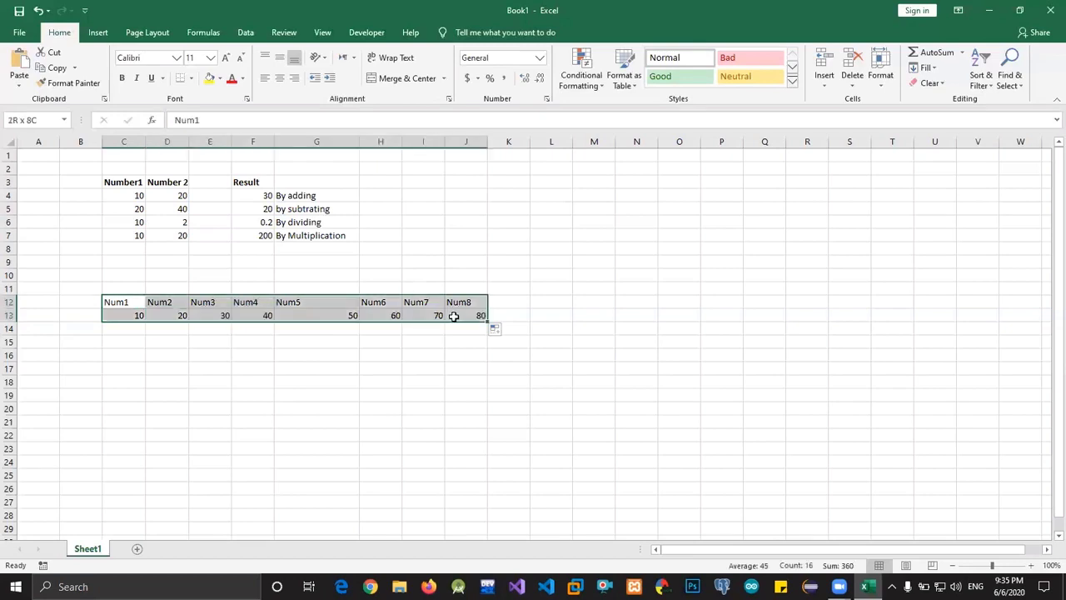
key(Delete)
Copy the whole results table in C3:G7, including its headings and the operation labels
key(Up)
key(Up)
key(Up)
key(Left)
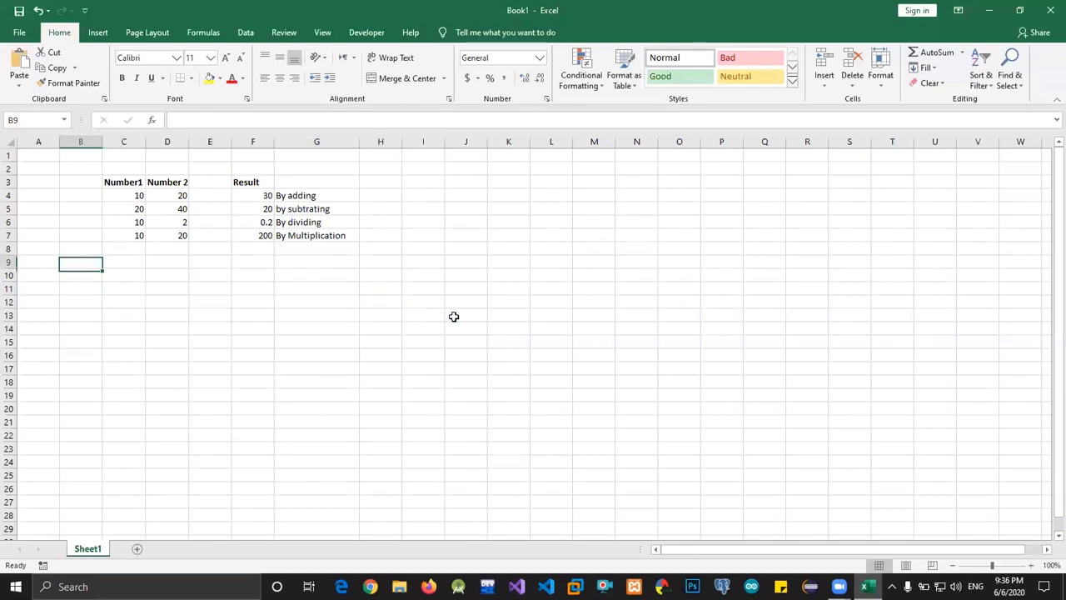
key(Up)
key(Up)
key(Up)
key(Up)
key(Up)
key(Right)
key(Up)
key(shift+Right)
key(shift+Right)
key(shift+Right)
key(shift+Right)
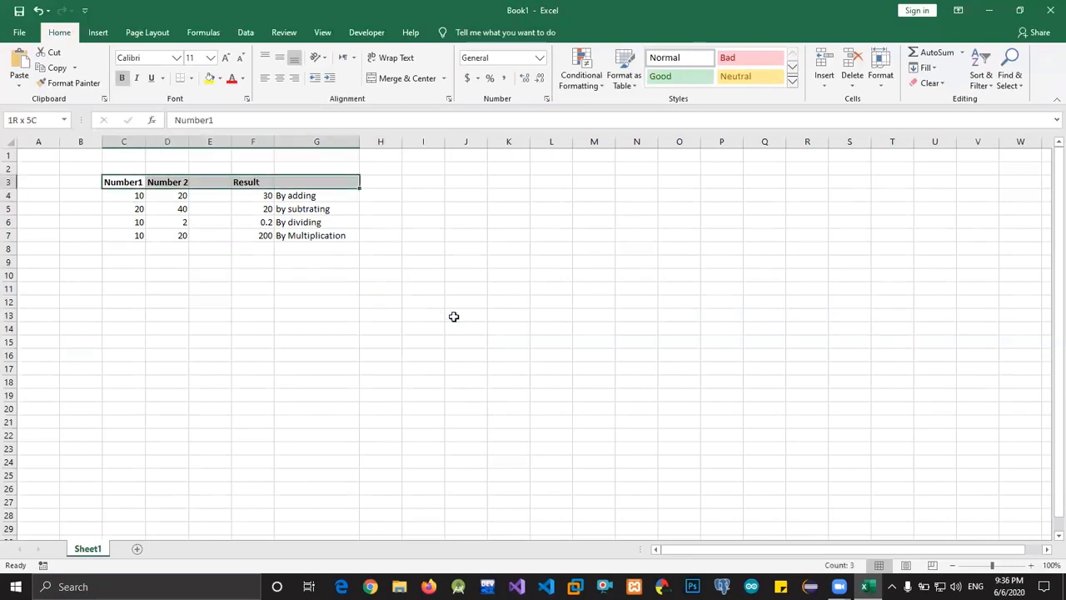
key(shift+Down)
key(shift+Down)
key(shift+Down)
key(shift+Down)
key(shift+Down)
key(shift+Up)
key(ctrl+c)
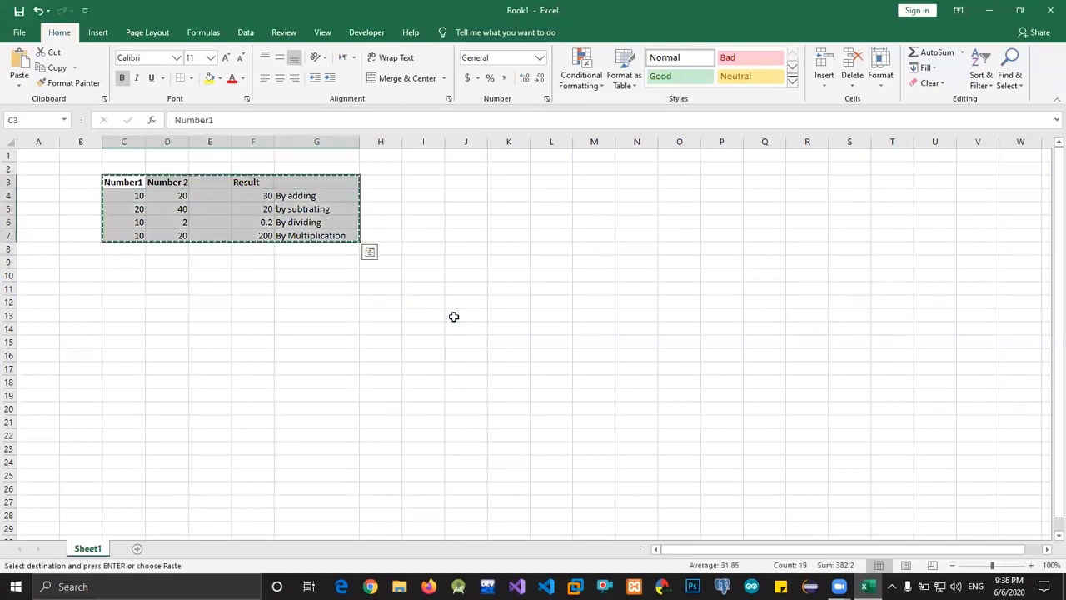
Paste the copied table below the original, with its heading row starting at cell C11
key(Down)
key(Down)
key(Down)
key(Down)
key(Down)
key(Down)
key(Down)
key(Down)
key(shift+Down)
key(shift+Right)
key(shift+Right)
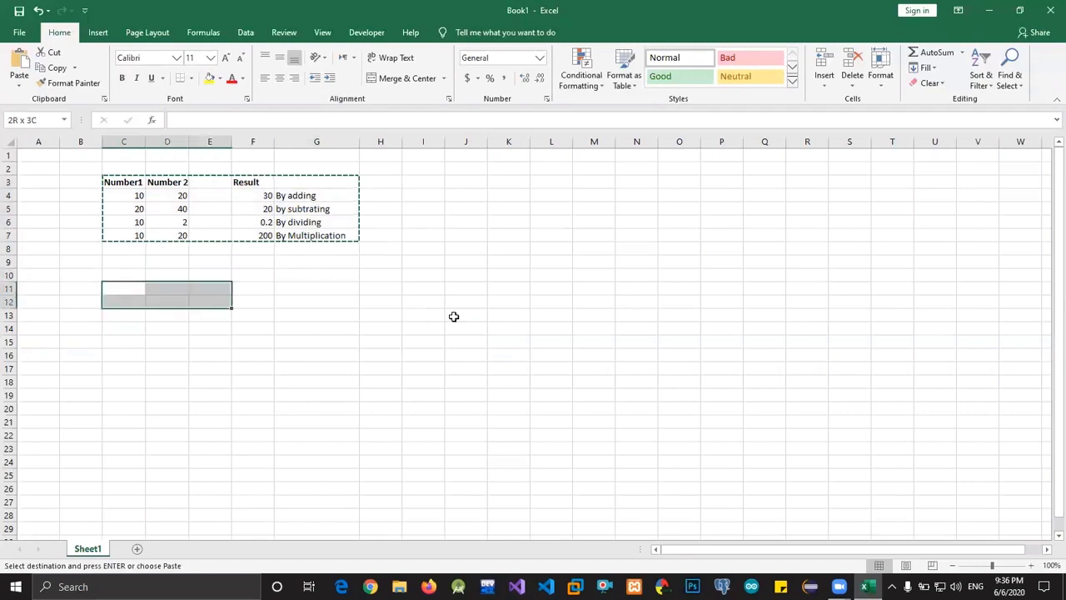
key(shift+Right)
key(shift+Right)
key(shift+Down)
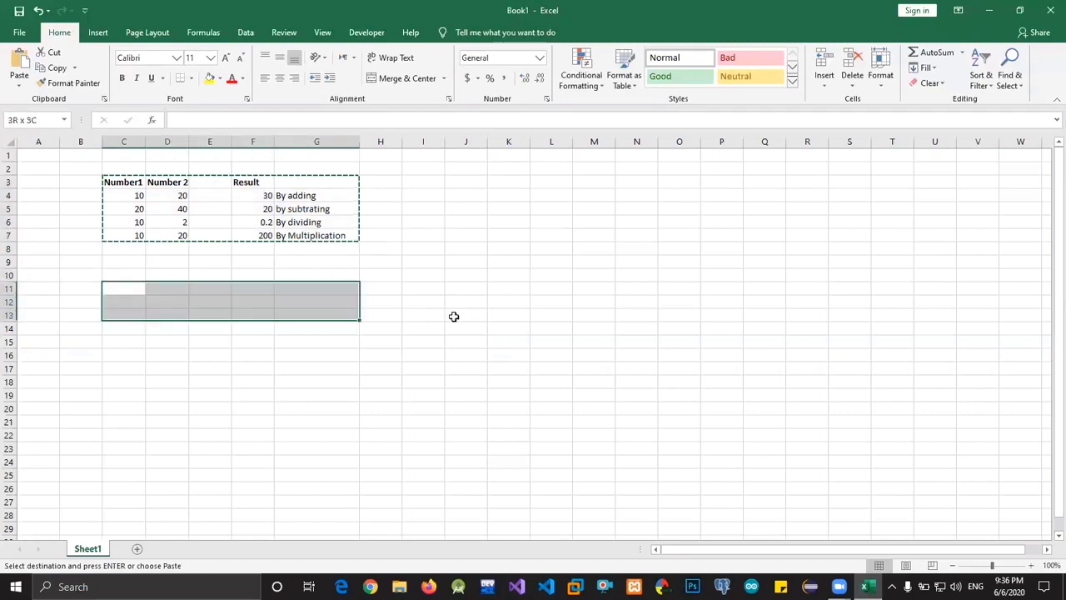
key(shift+Down)
key(shift+Down)
key(shift+Down)
key(shift+Down)
key(ctrl+v)
Clear the four results in F12:F15 of the pasted table
key(Left)
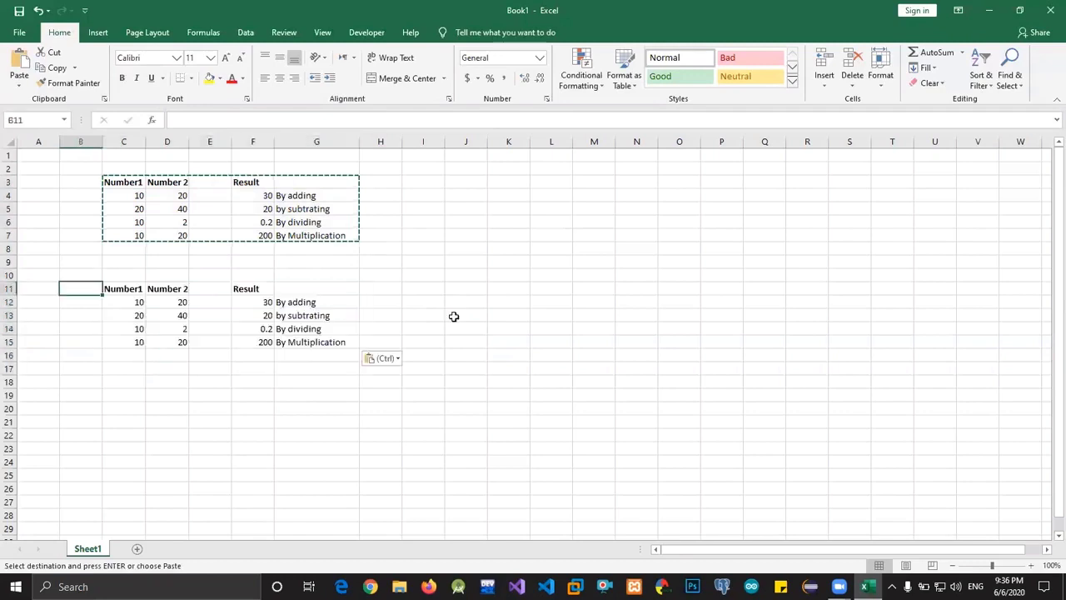
key(Down)
key(Right)
key(Right)
key(Right)
key(Right)
key(shift+Down)
key(shift+Down)
key(shift+Down)
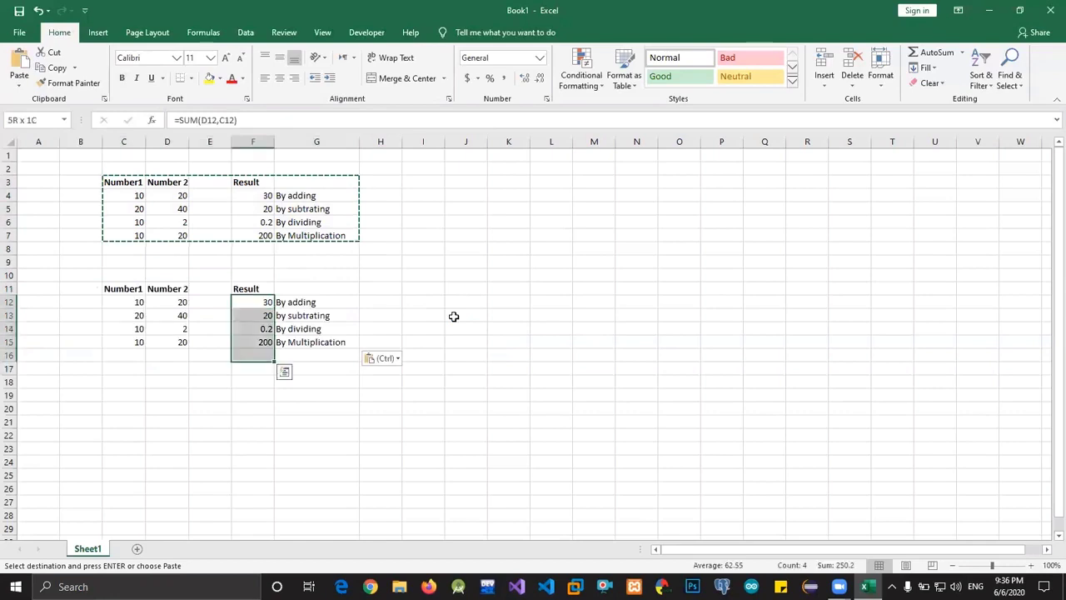
key(BackSpace)
key(Down)
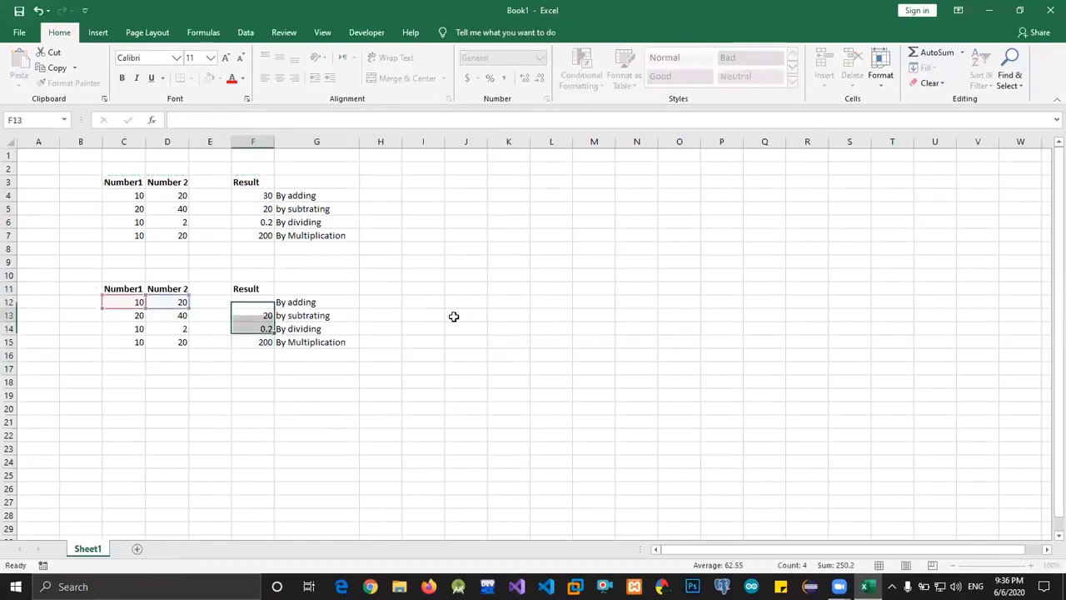
key(shift+Down)
key(shift+Down)
key(Delete)
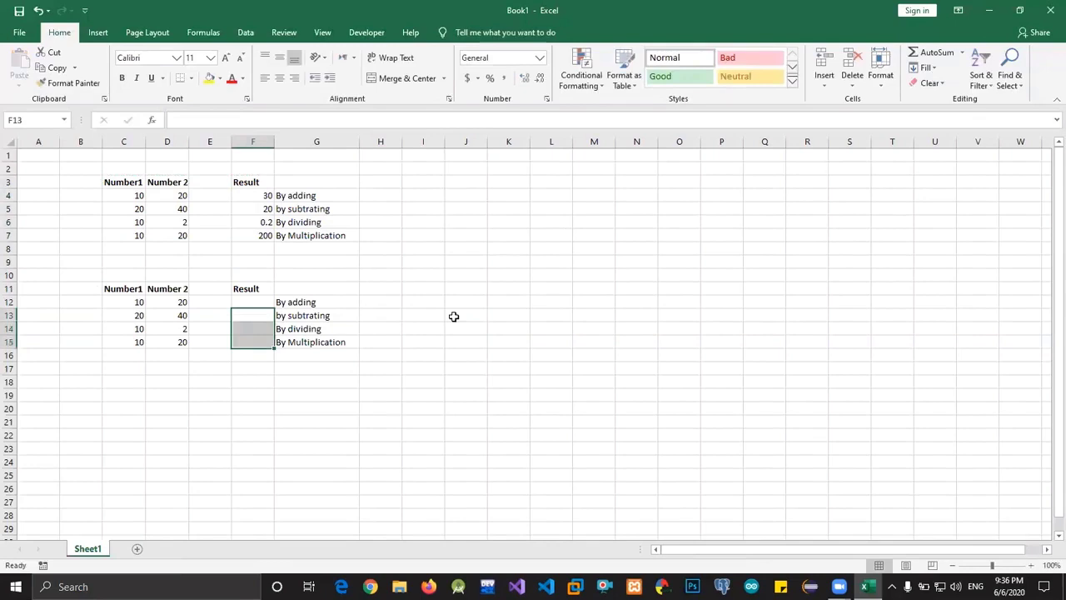
Add the two numbers in row 12 with the formula =SUM(C12,D12) in cell F12
key(Up)
text(=)
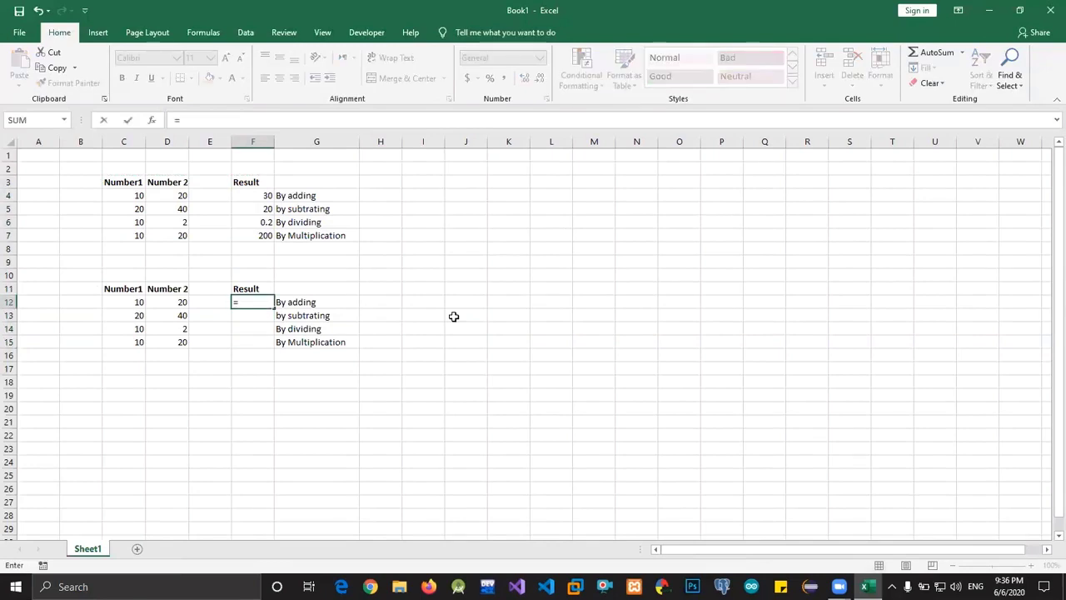
text(sum)
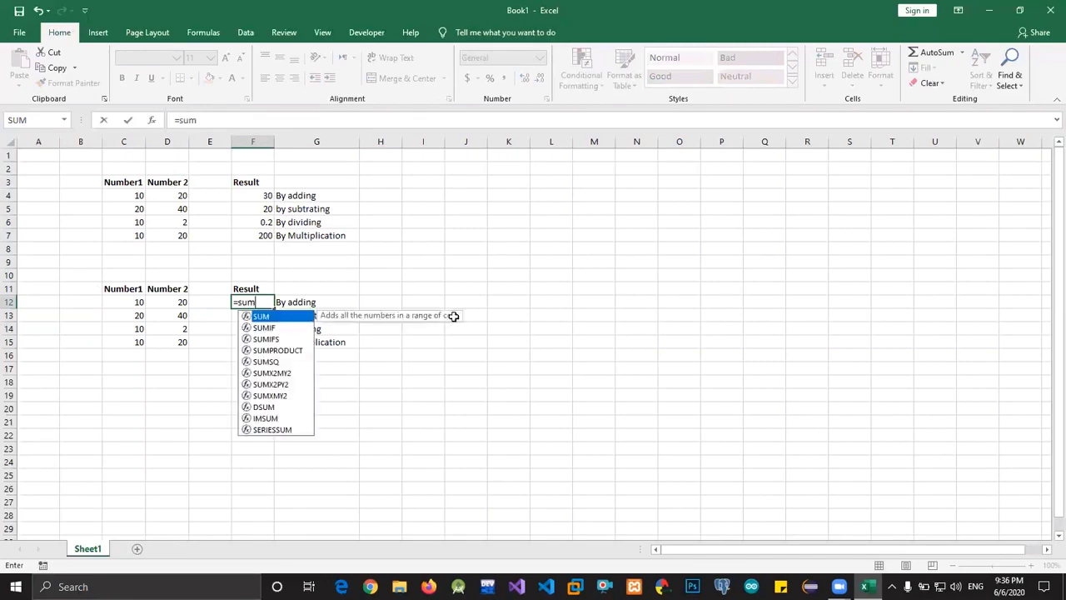
key(Tab)
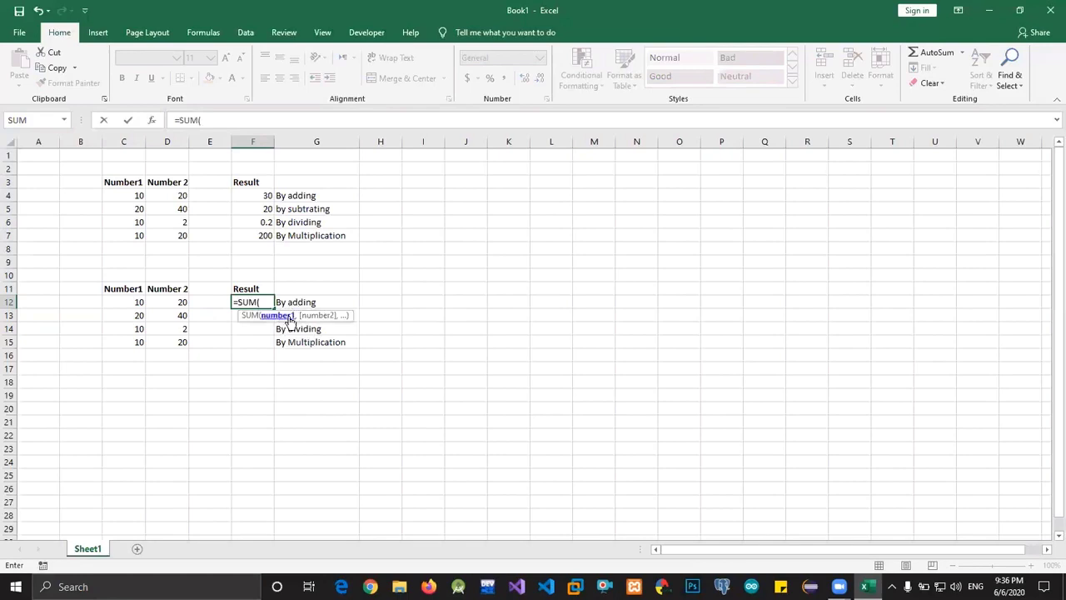
click(138, 307)
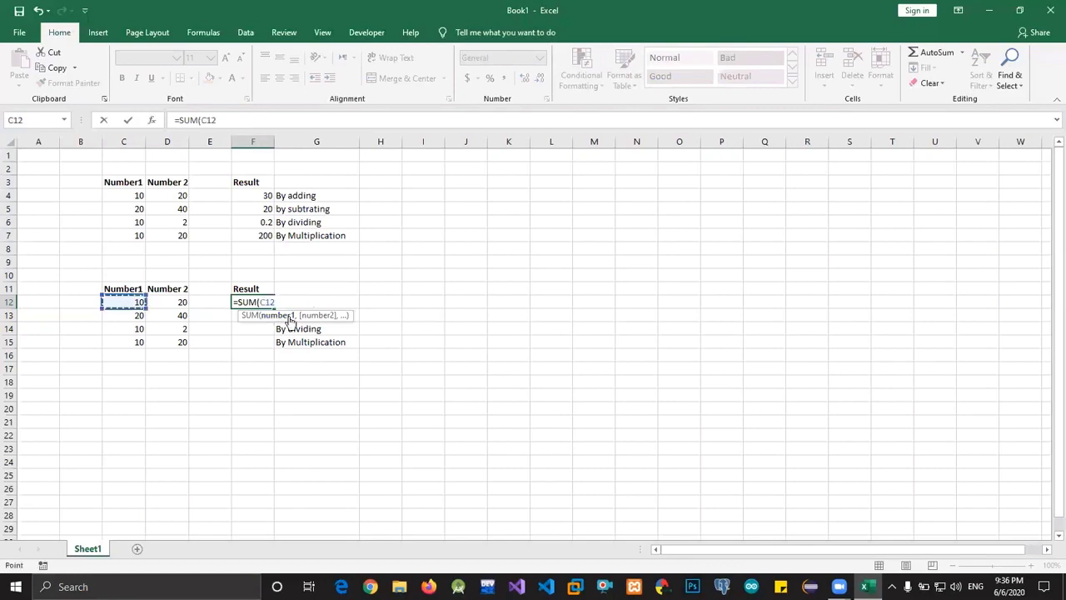
text(,)
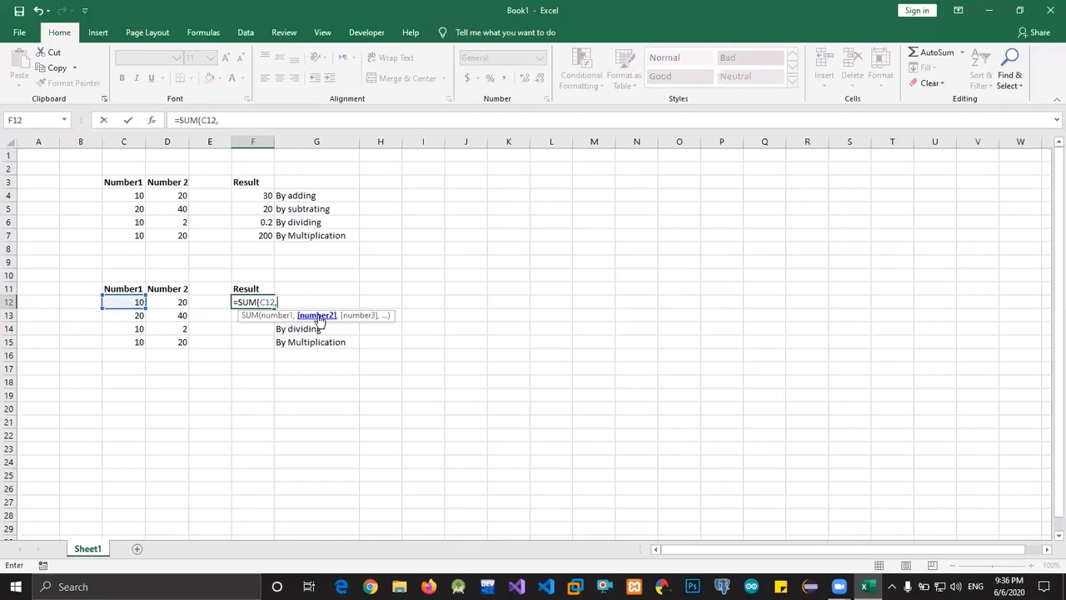
click(181, 300)
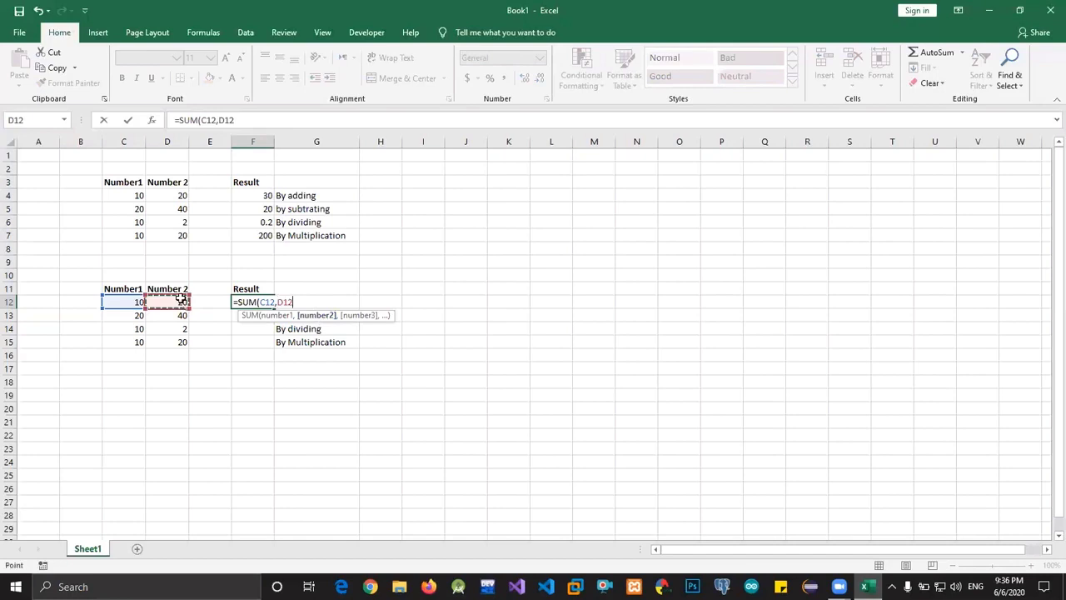
key(Return)
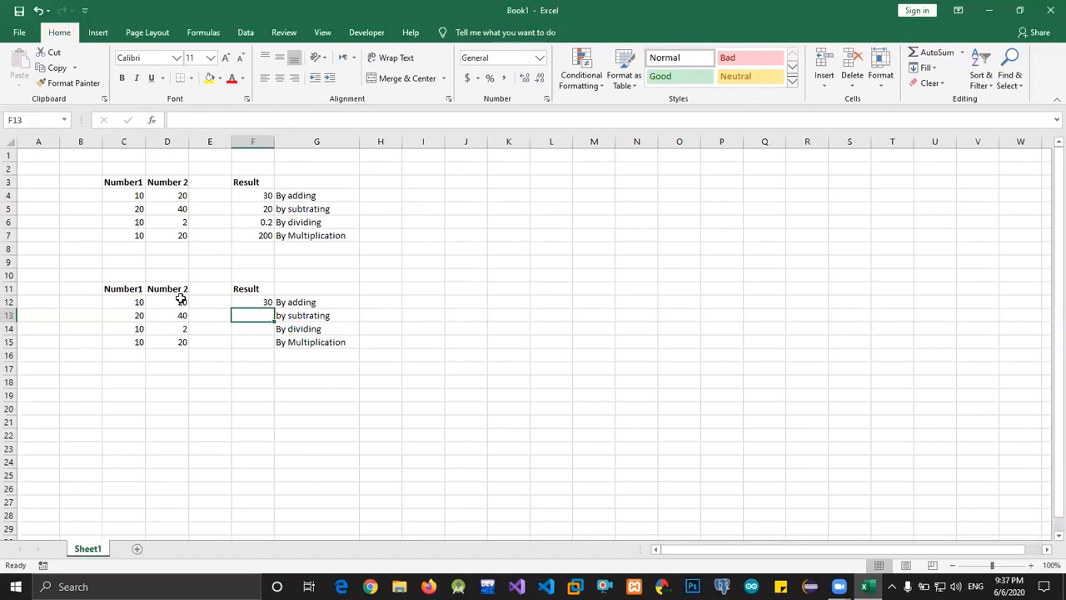
Enter the addition in cell F12 once more using the SUM function, as =SUM(C12,D12)
key(Up)
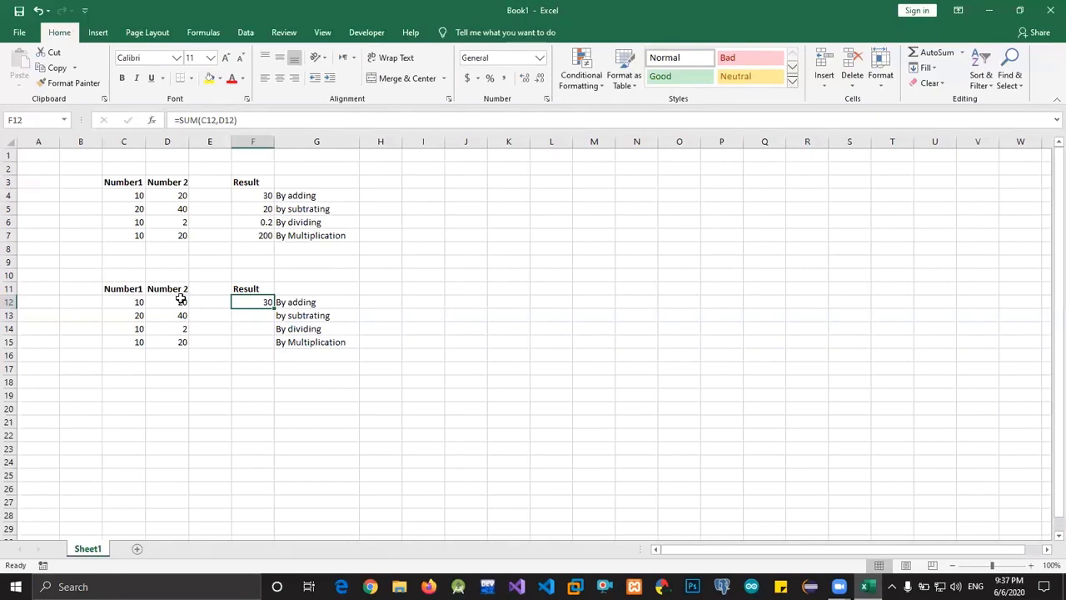
text(=sum)
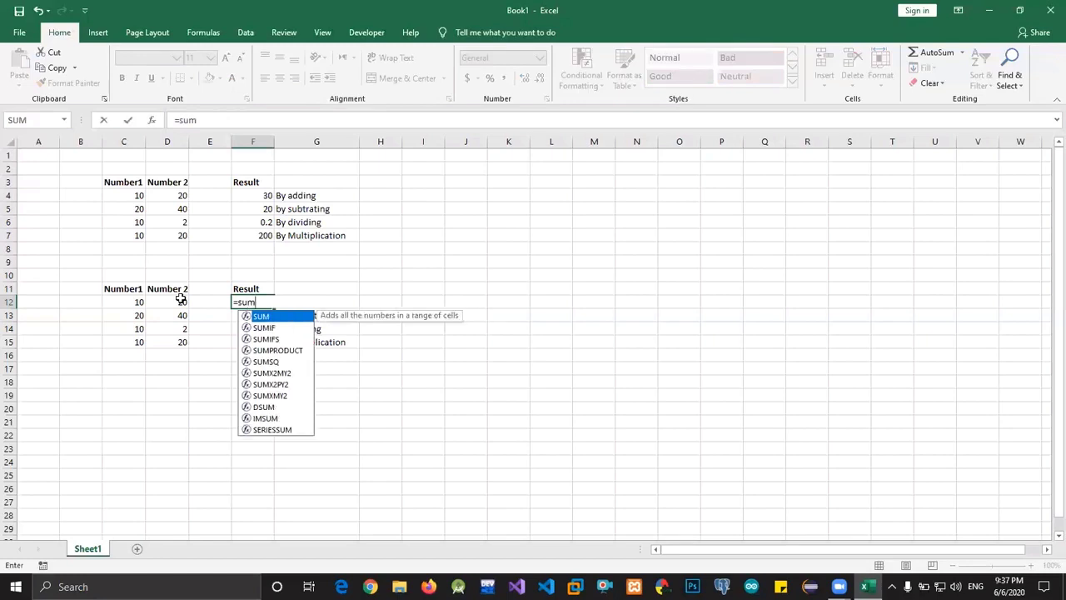
key(Tab)
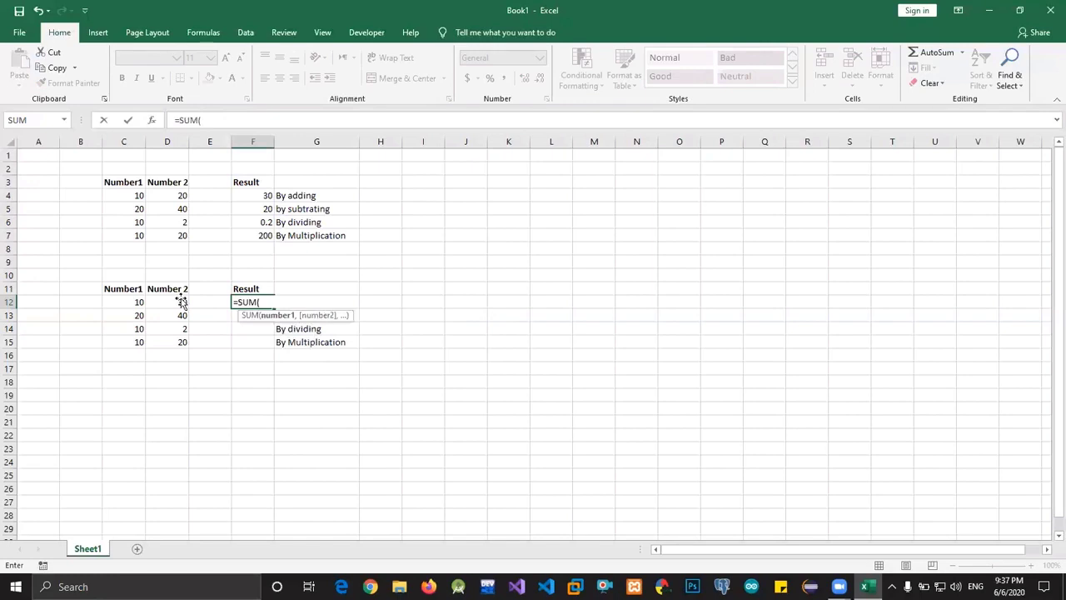
click(181, 300)
key(Left)
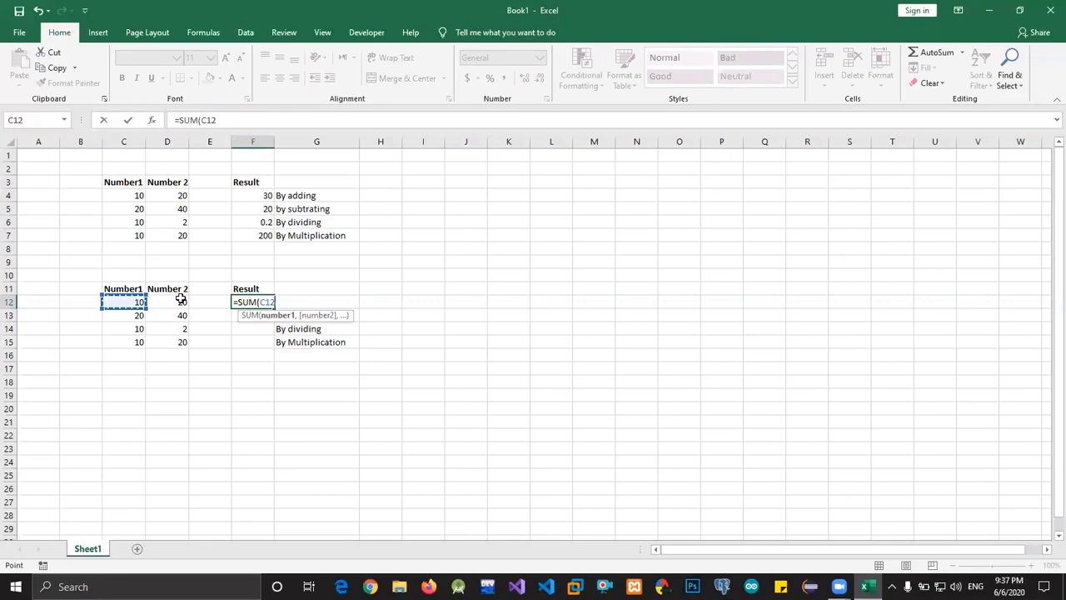
text(,)
click(180, 302)
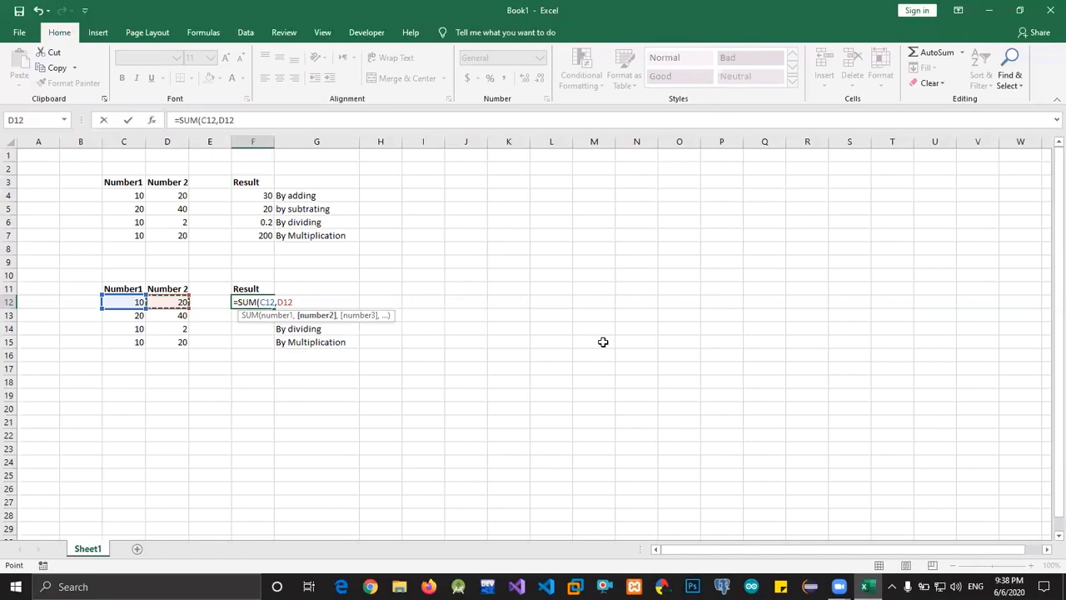
key(Return)
key(Up)
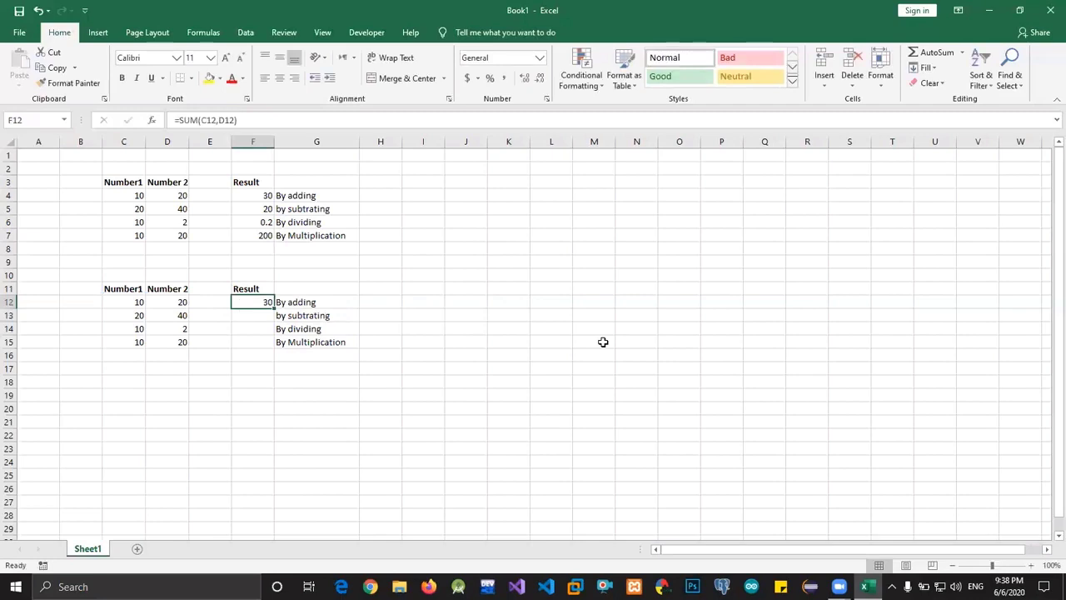
Subtract Number 2 from Number1 in row 13 with the formula =C13-D13 in cell F13
key(Down)
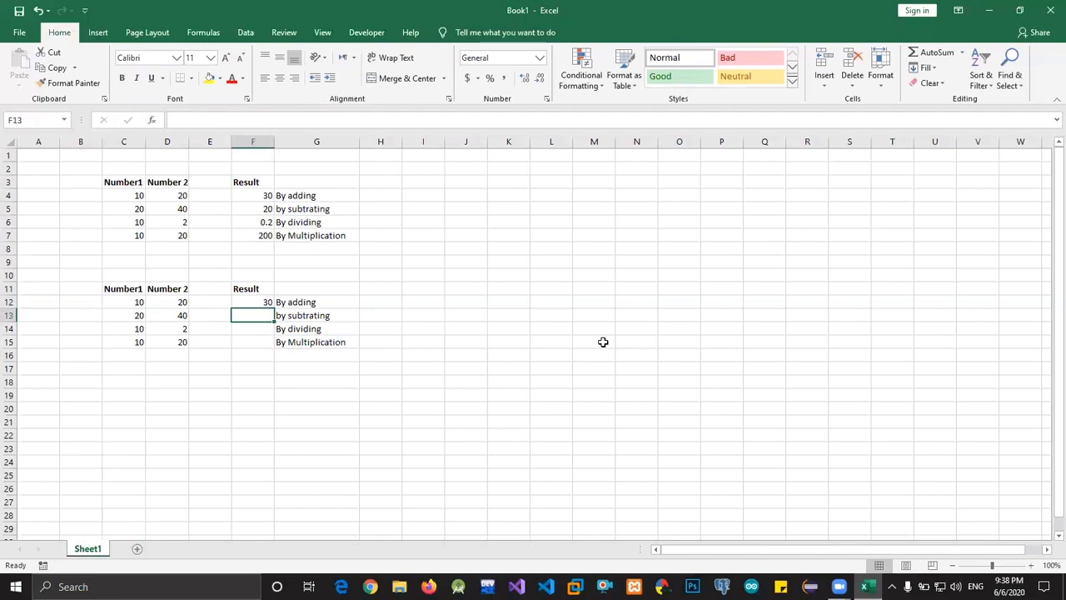
text(=)
key(Left)
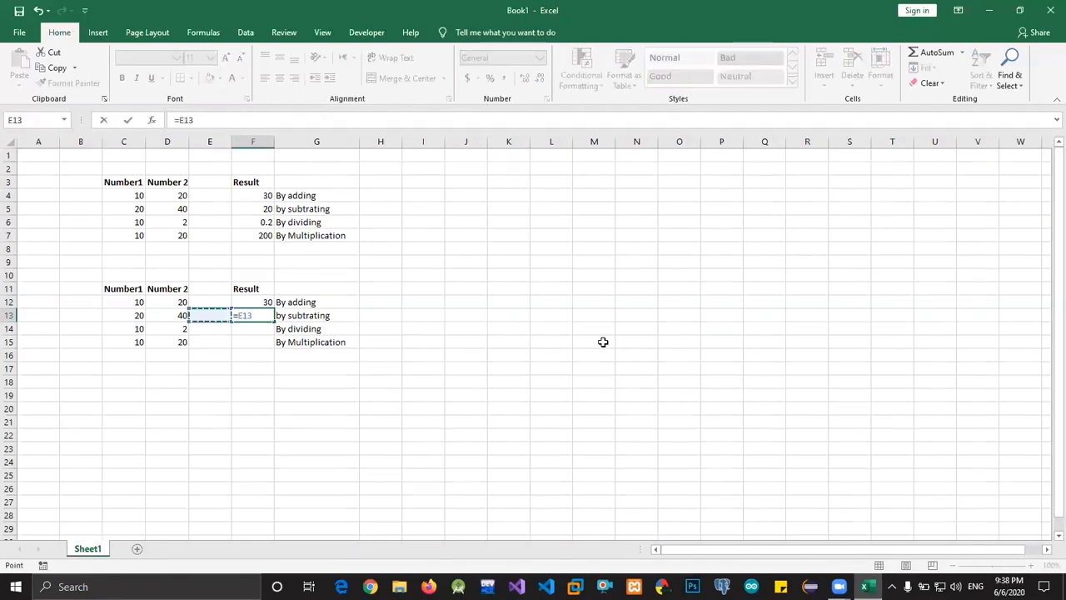
key(Left)
key(Left)
text(-)
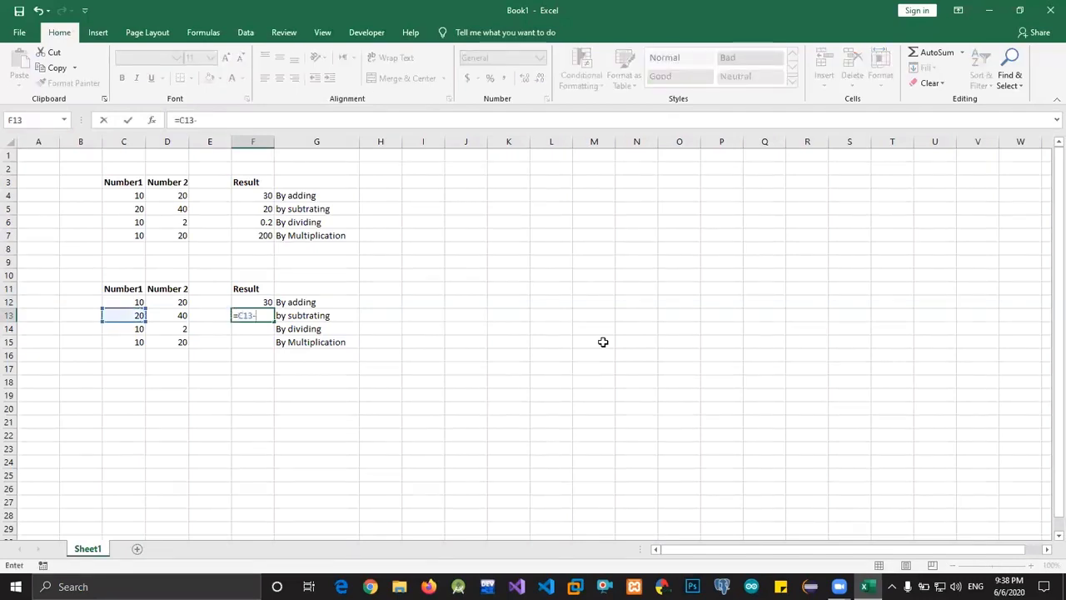
key(Left)
key(Left)
key(Return)
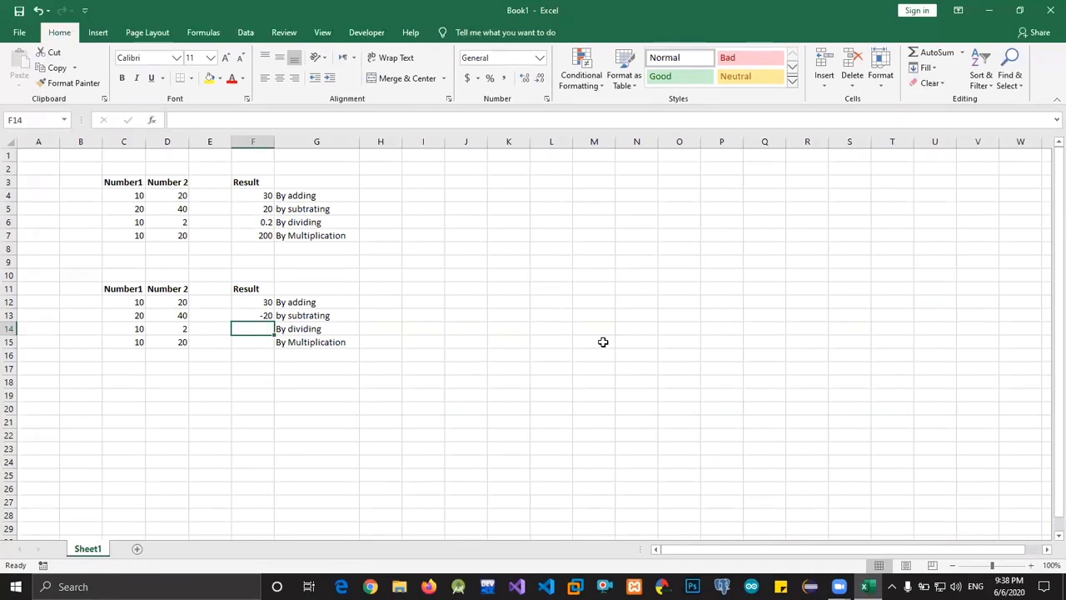
Clear the result in F13 and enter the subtraction again as =C13-D13
key(Up)
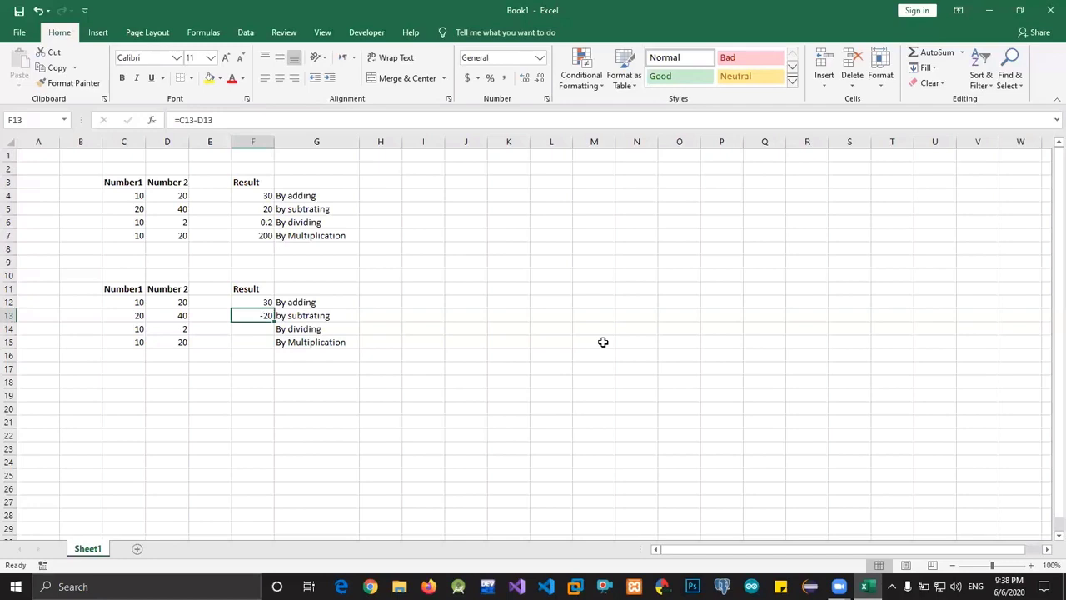
key(BackSpace)
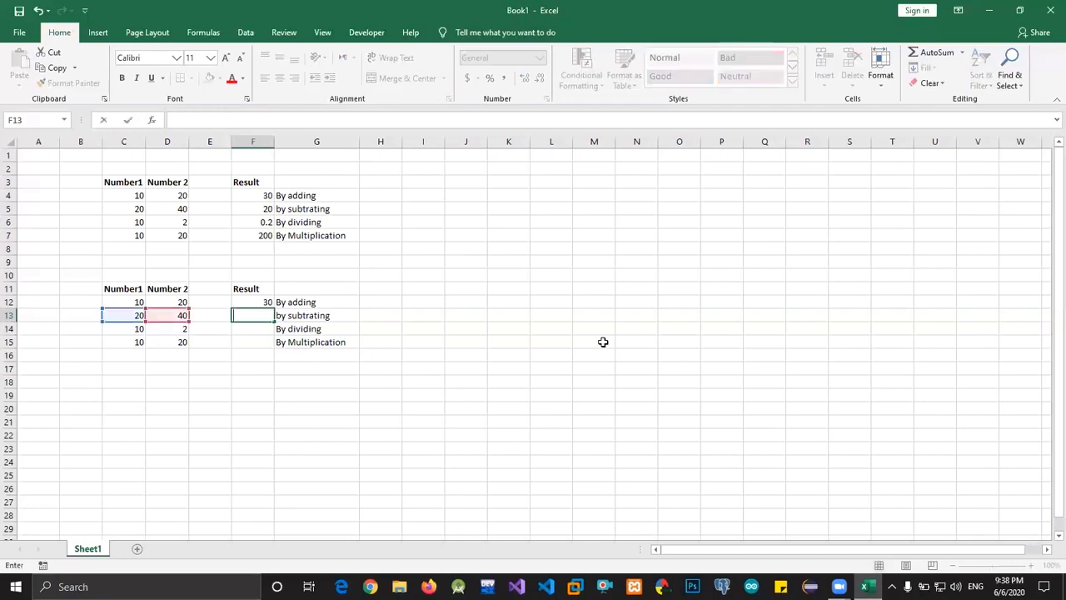
text(=)
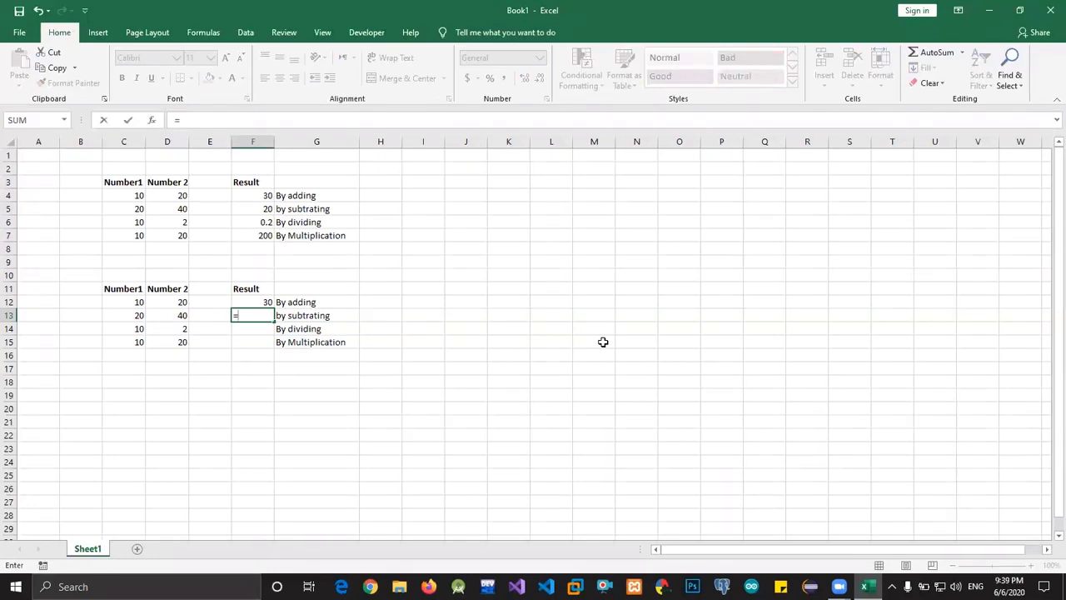
key(Left)
key(Left)
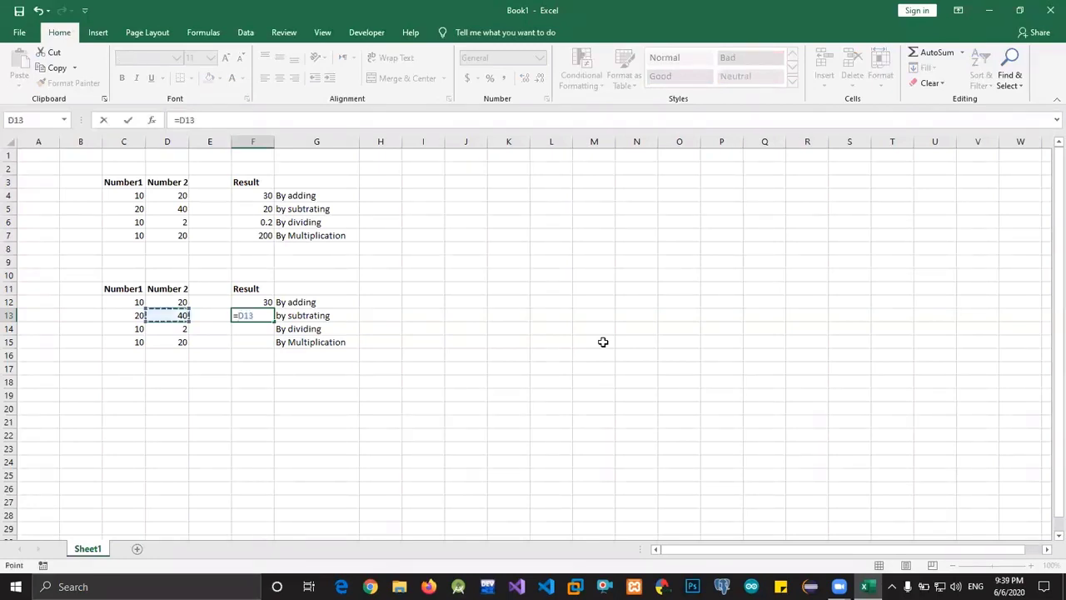
key(Left)
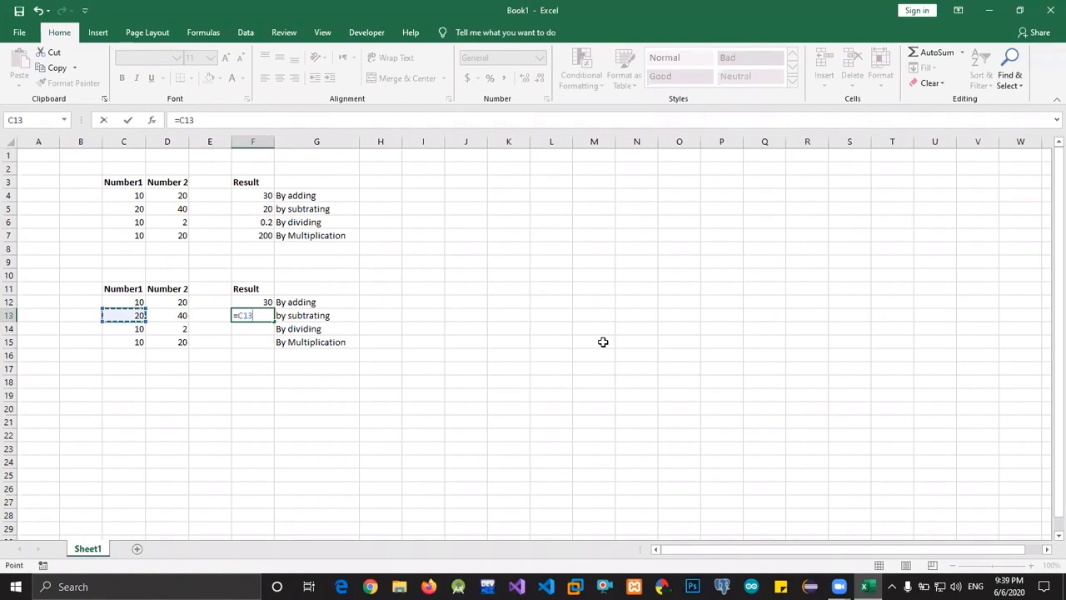
text(-)
click(173, 320)
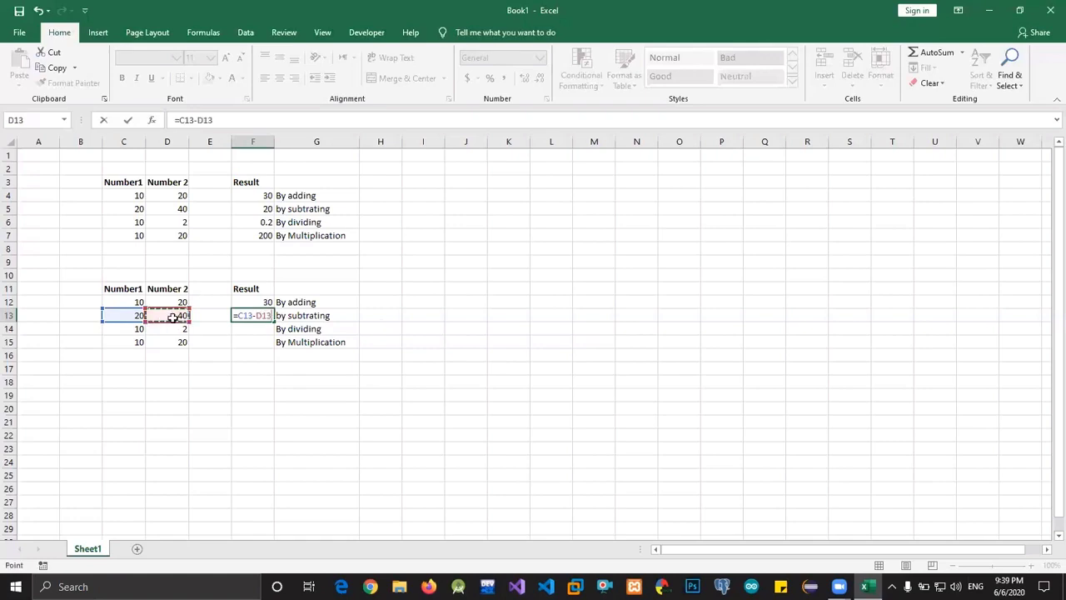
key(Return)
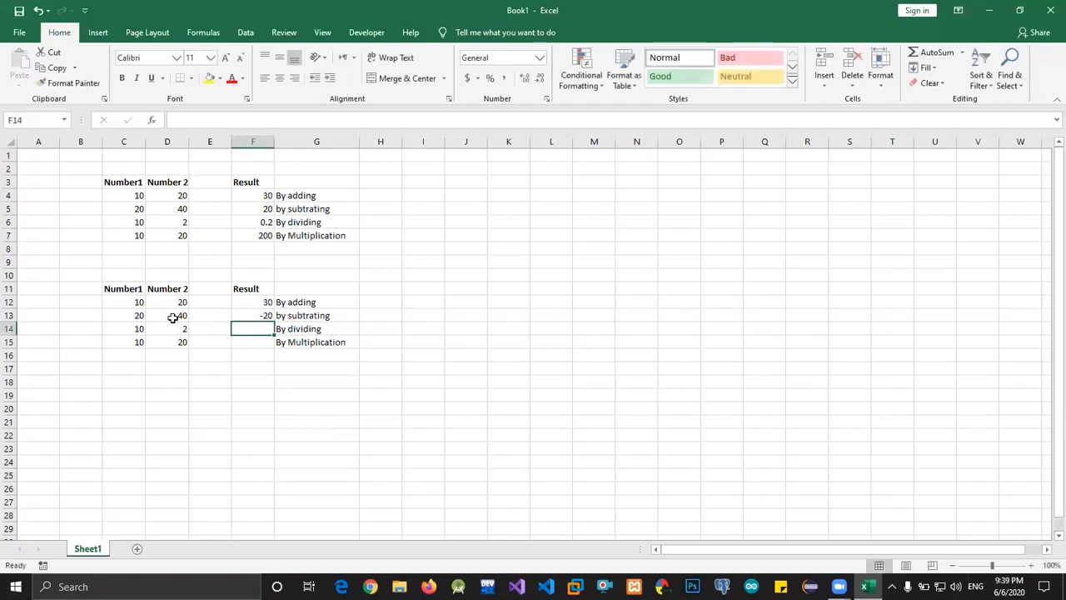
Change Number1 in cell C13 to 50 and check the subtraction result in F13
click(172, 318)
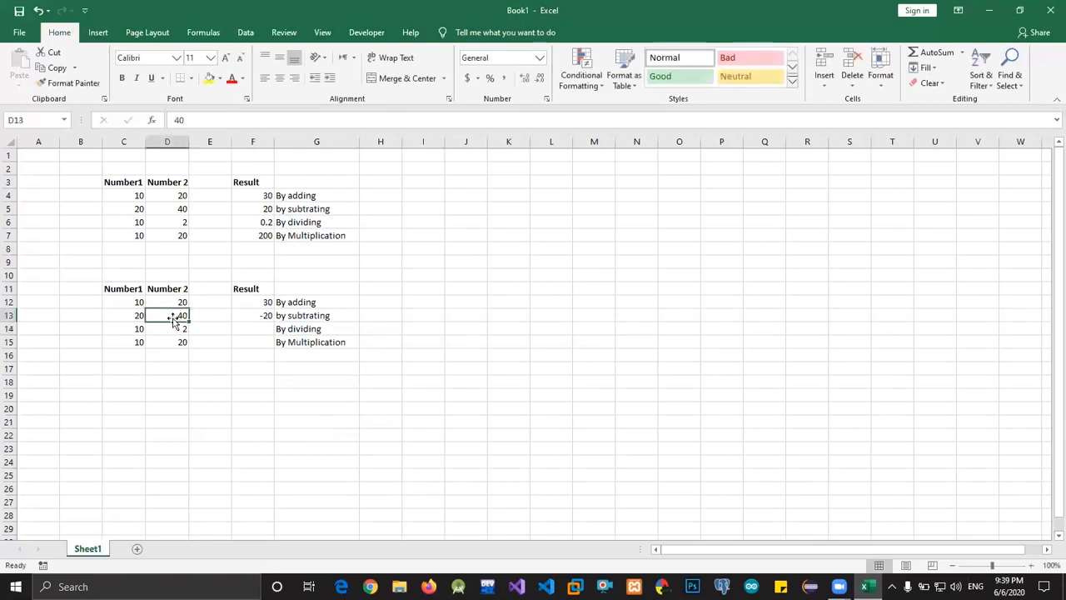
key(Left)
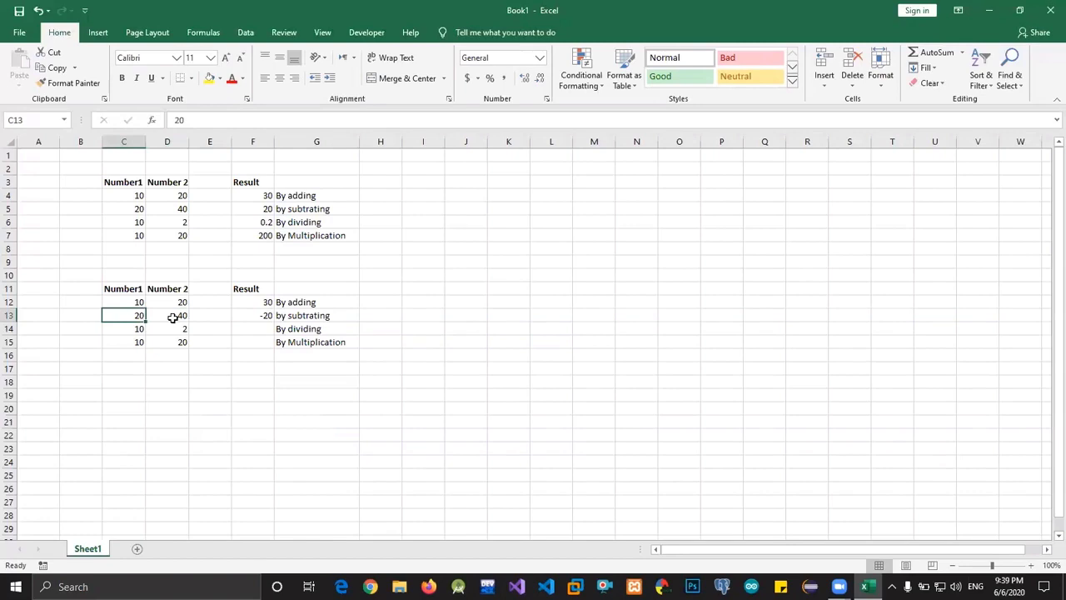
text(50)
key(Return)
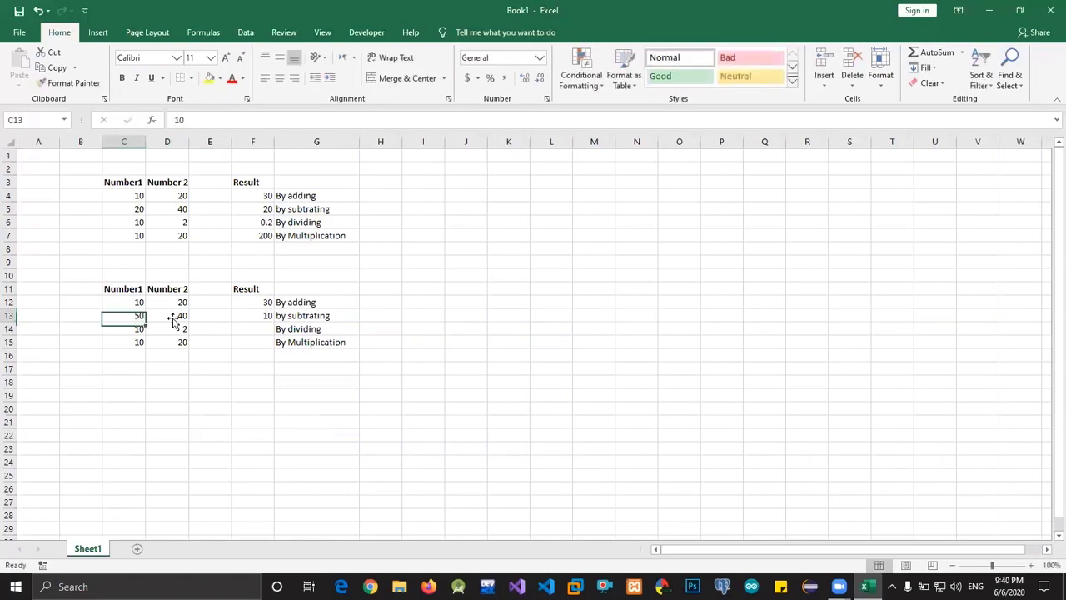
key(Right)
key(Up)
key(Right)
key(Right)
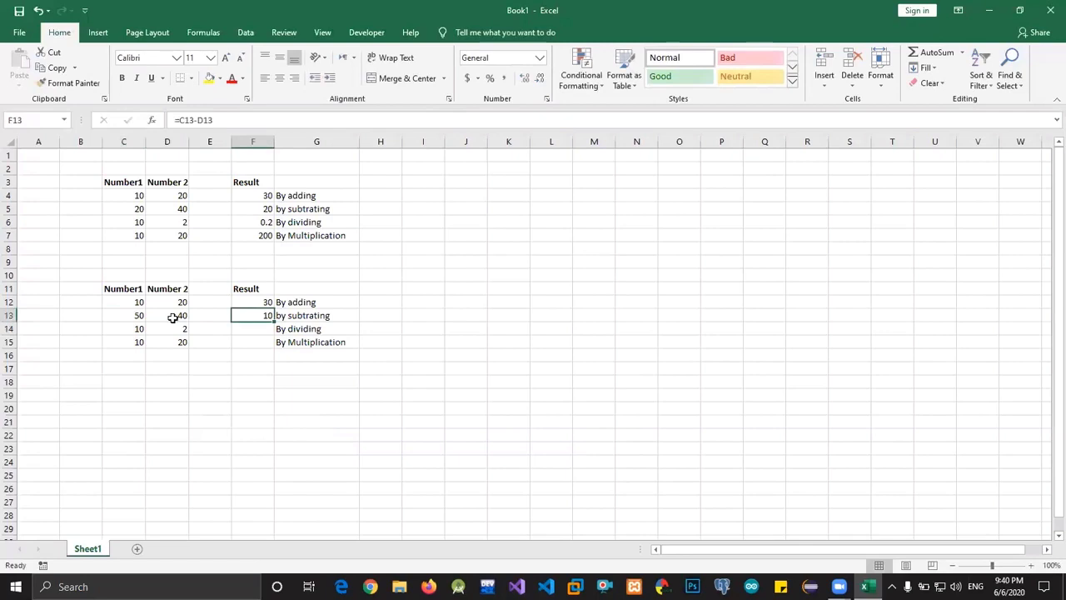
Divide Number1 by Number 2 in row 14 with the formula =C14/D14 in cell F14
key(Down)
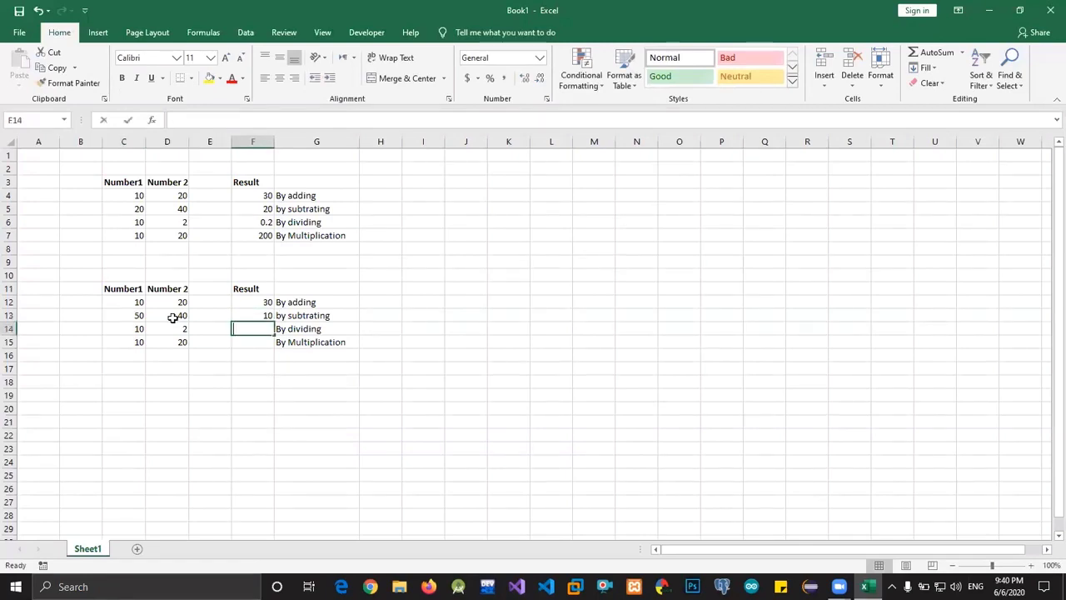
text(=)
key(Left)
key(Left)
key(Left)
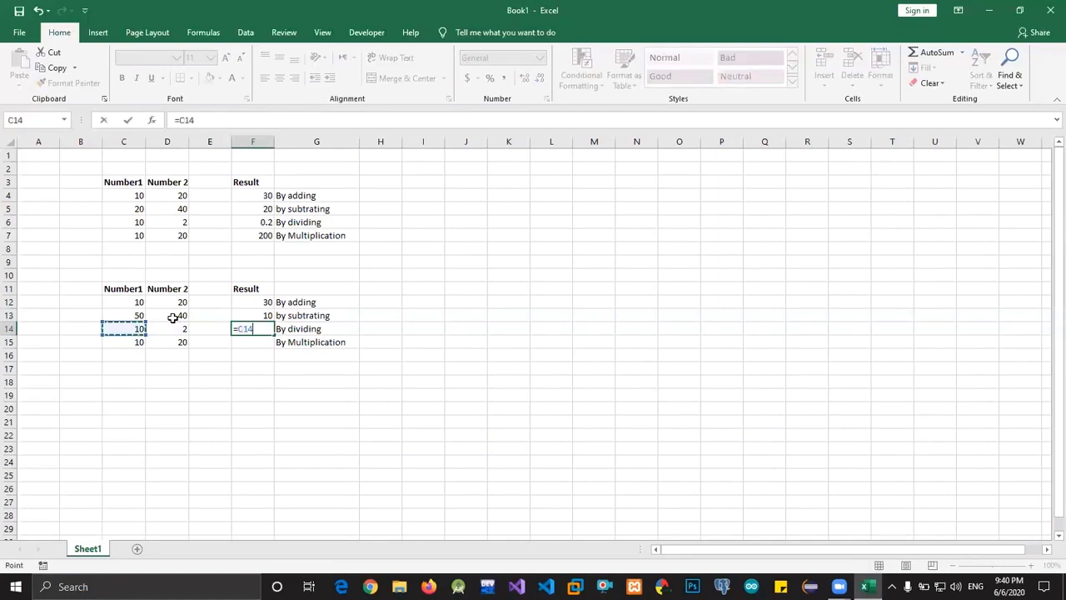
text(/)
key(Right)
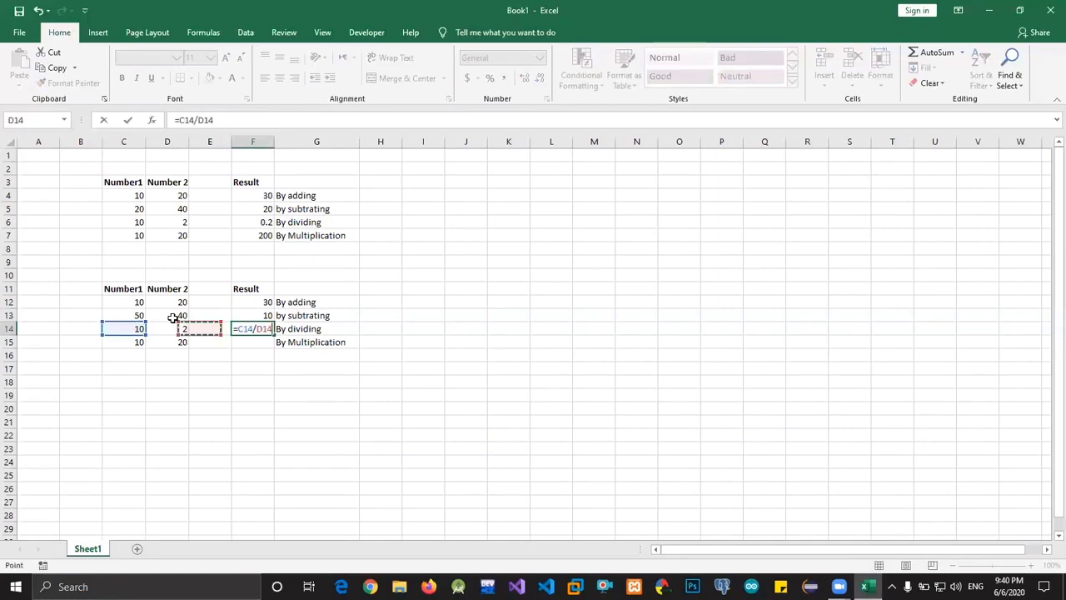
key(Return)
Multiply the two numbers in row 15 with the formula =C15*D15 in cell F15
text(=)
key(Left)
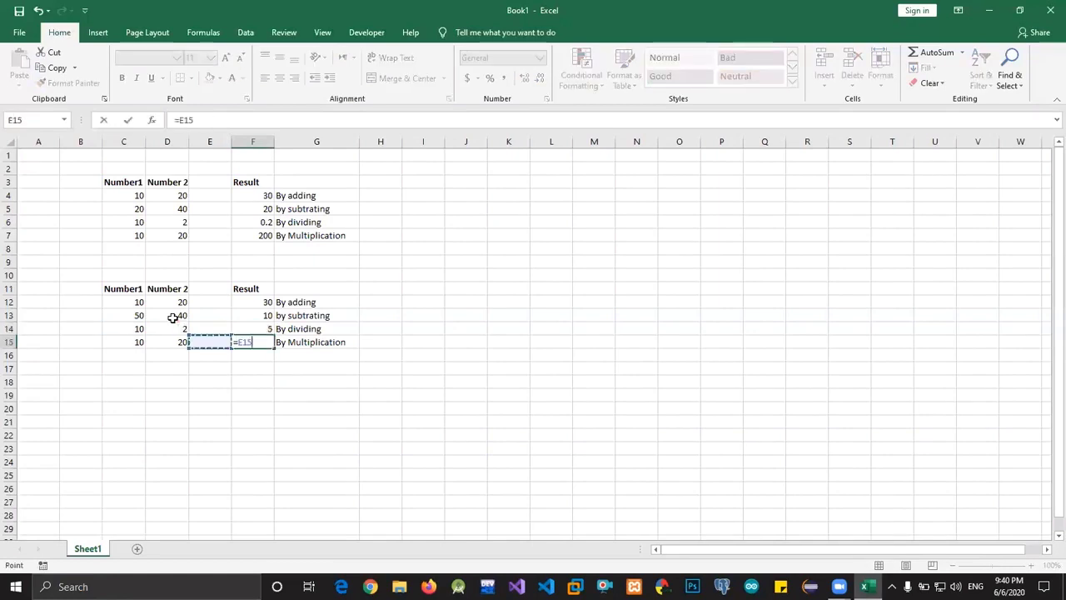
key(Left)
key(Left)
text(*)
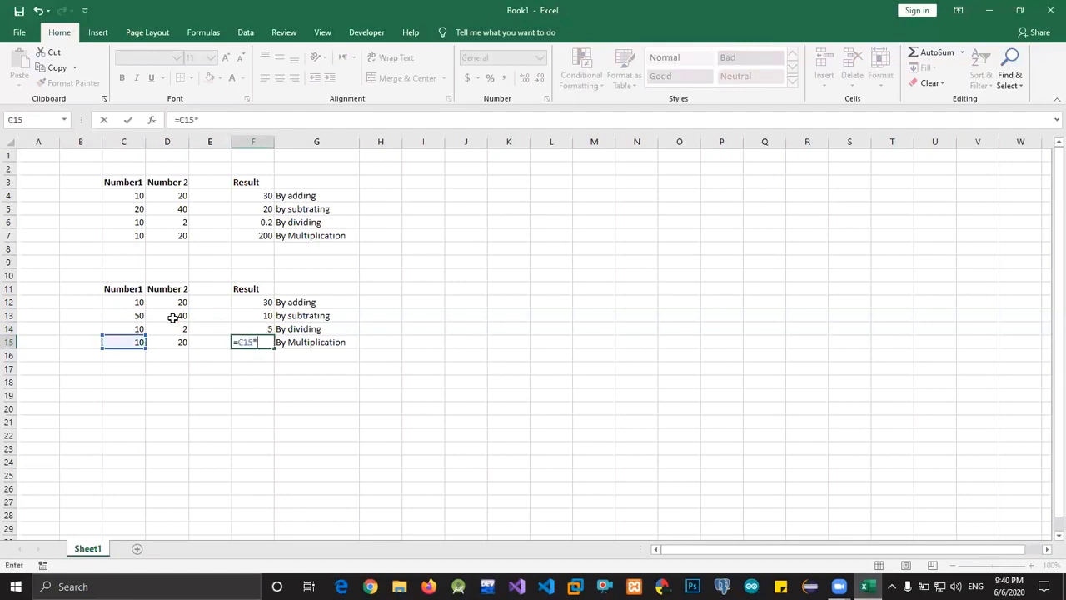
key(Left)
key(Left)
key(Return)
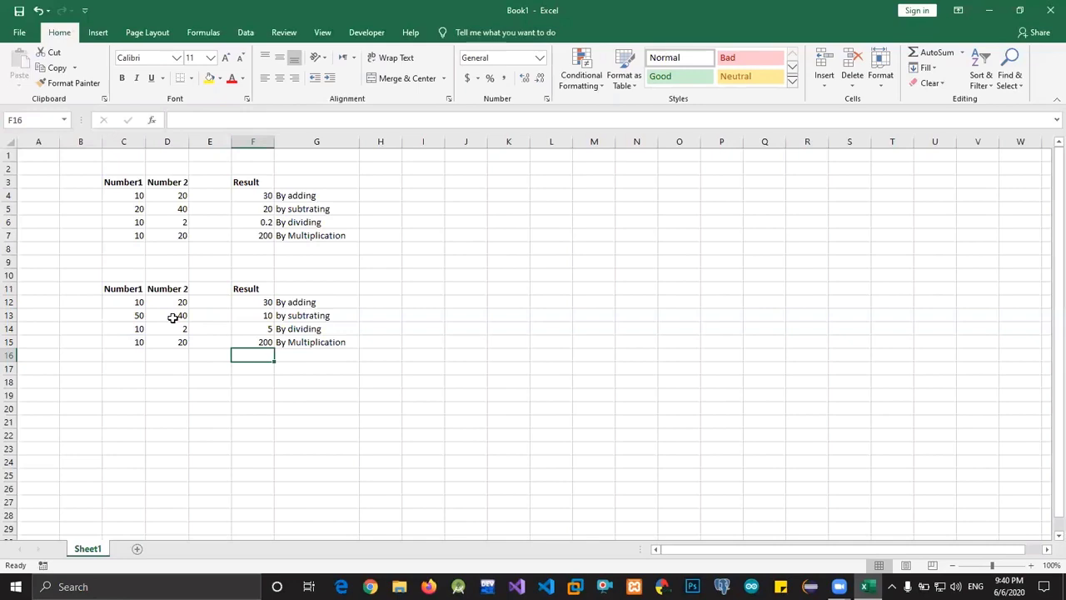
Start a new table below the second one with the headers num1 in C19 and num2 in D19
key(Down)
key(Down)
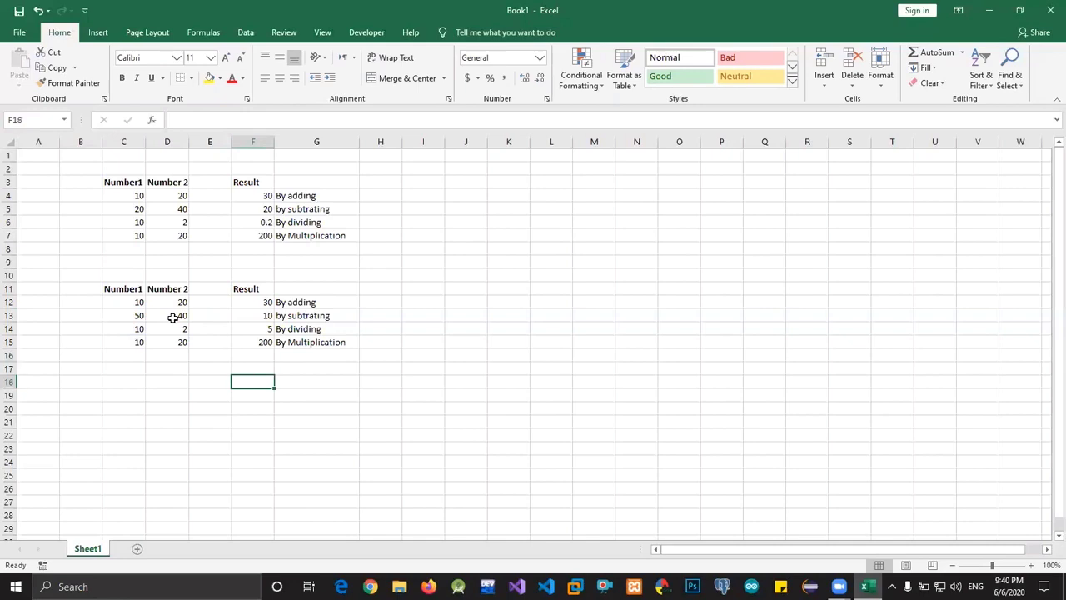
key(Left)
key(Left)
key(Down)
key(Down)
key(Down)
key(Left)
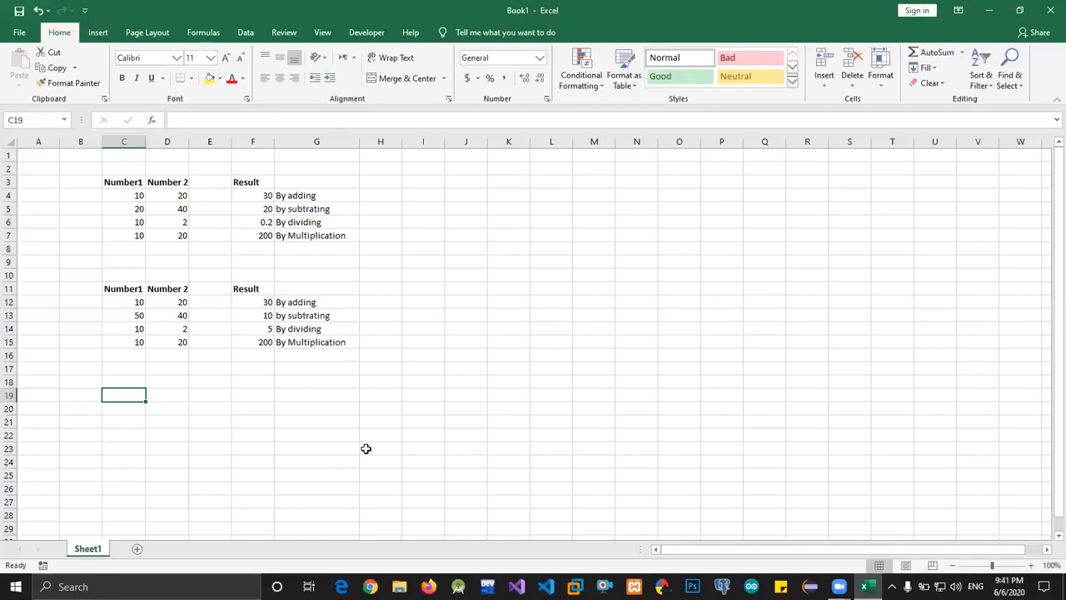
key(alt+Tab)
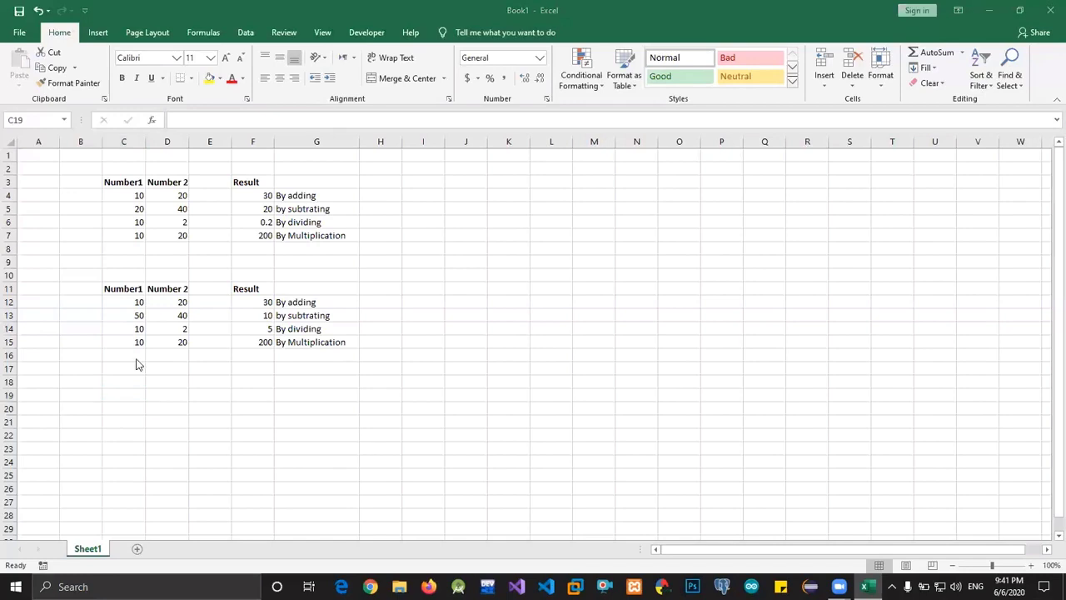
click(134, 403)
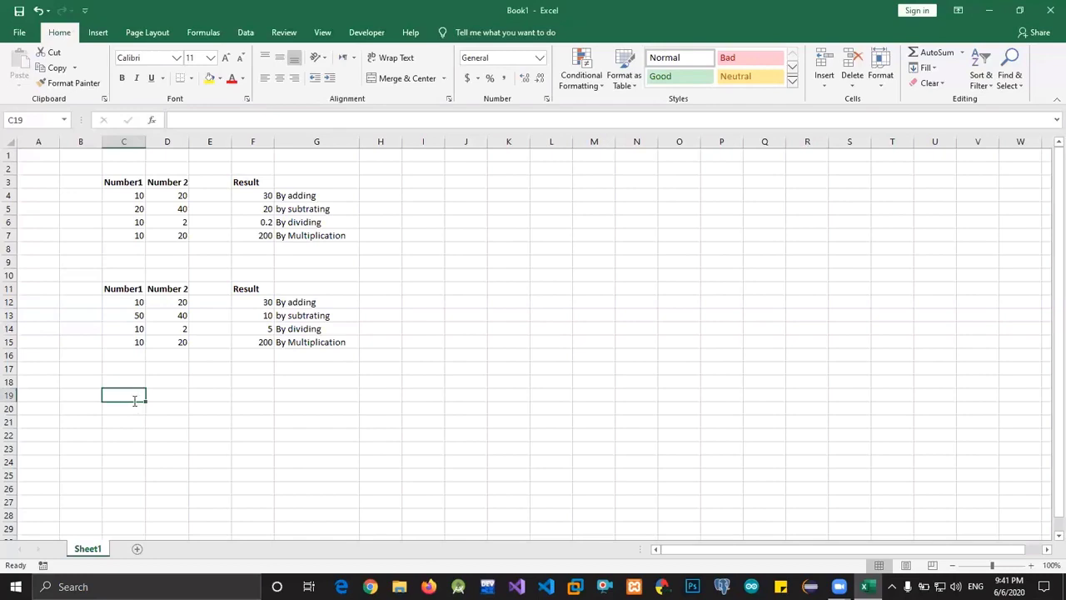
text(num1)
key(Tab)
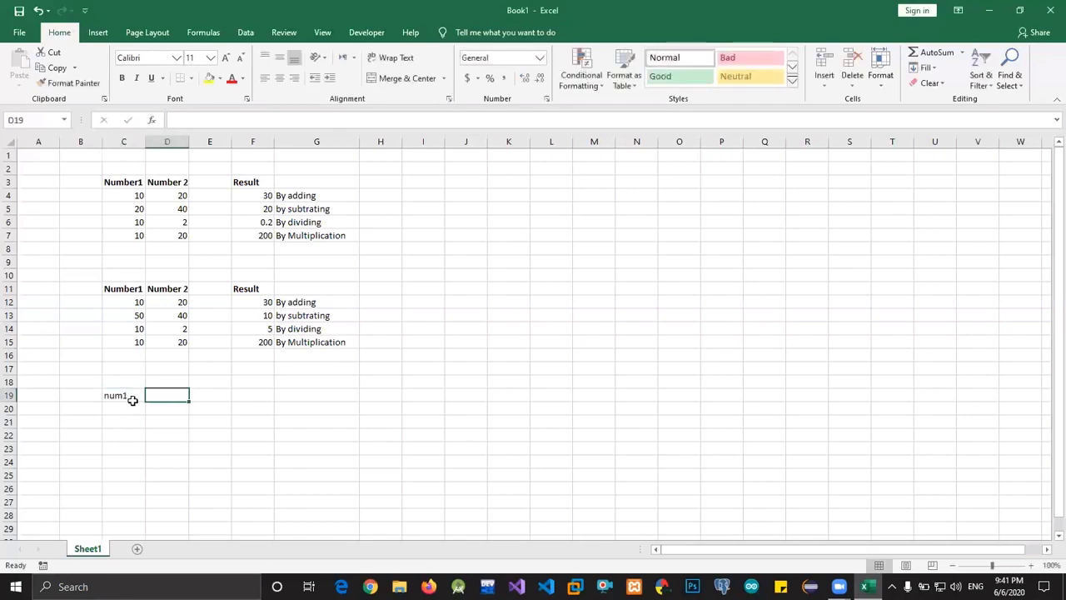
text(num2)
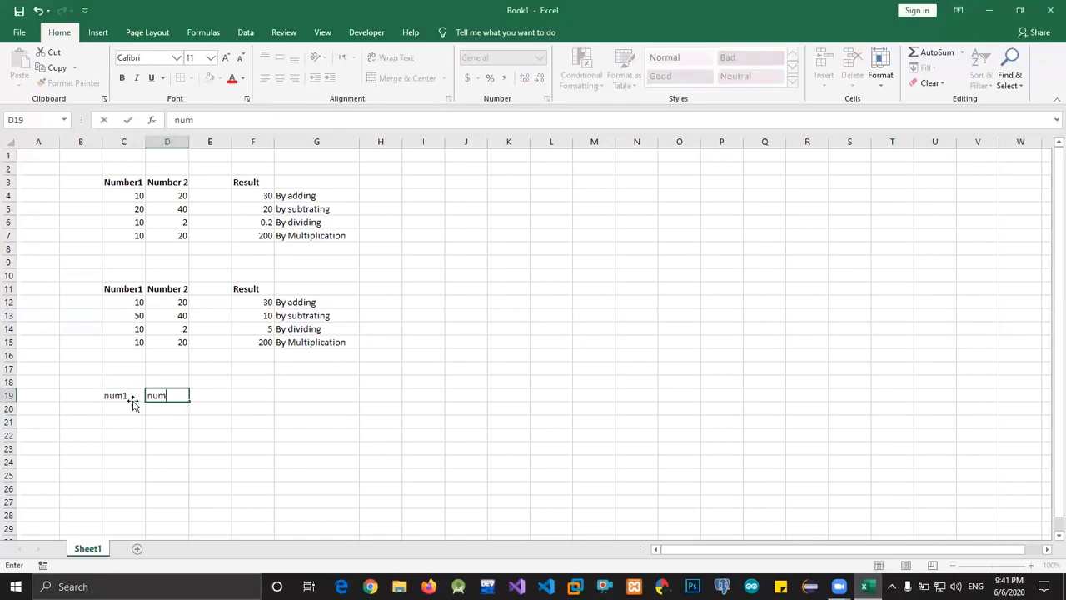
Extend the header series from C19:D19 across row 19 to num8 in J19
click(133, 403)
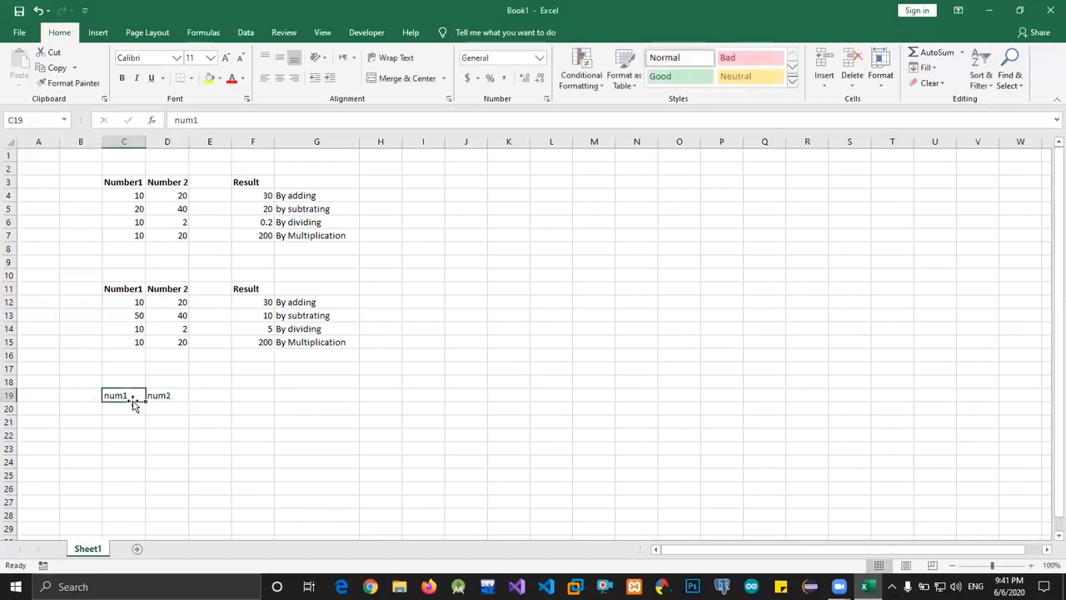
drag(134, 403, 171, 393)
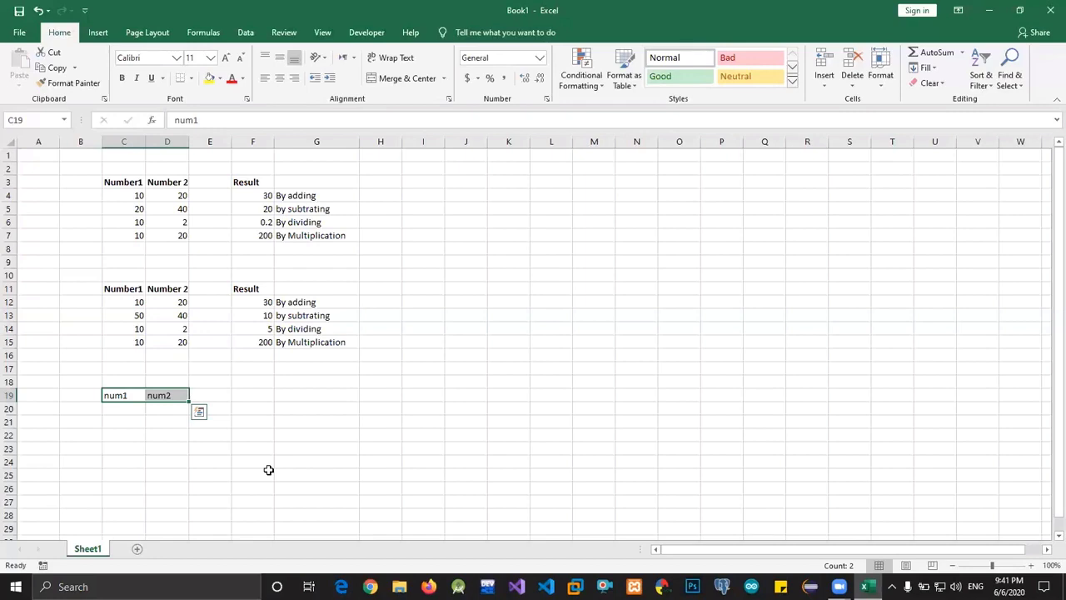
key(alt+Tab)
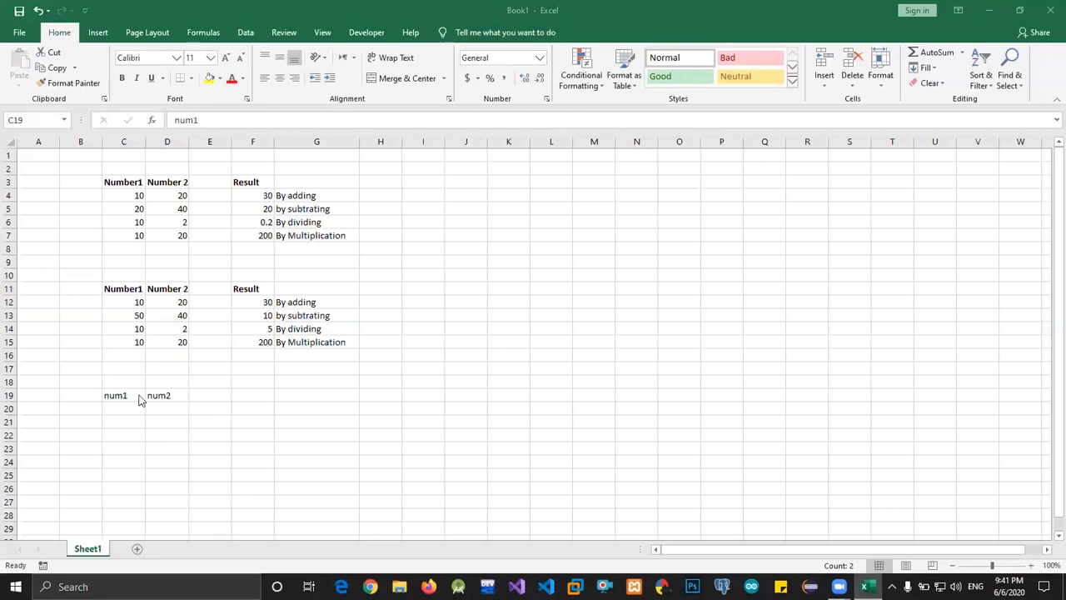
drag(143, 400, 479, 406)
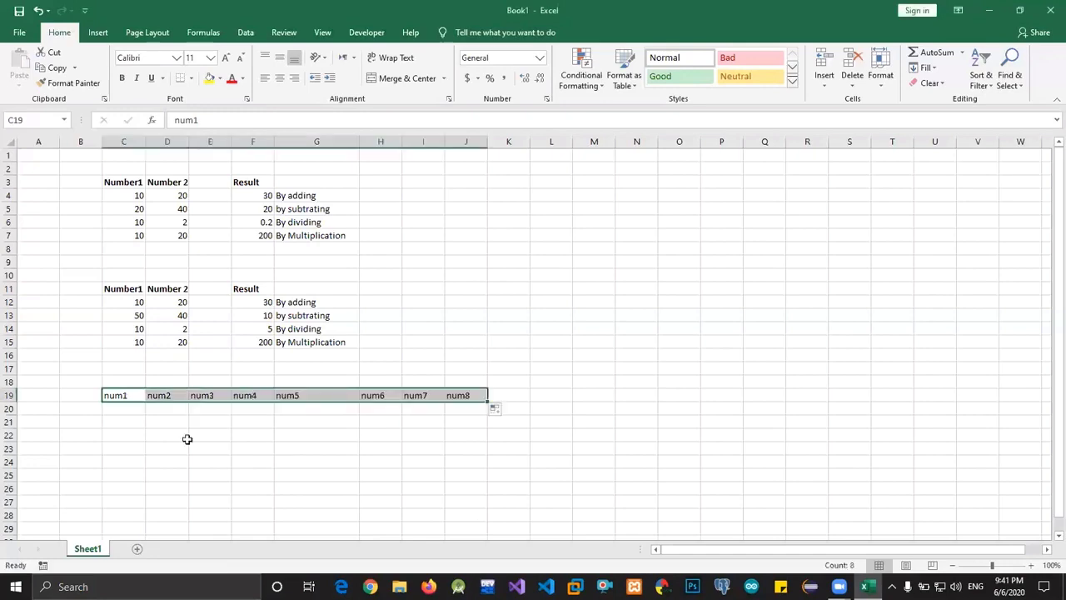
Enter 10 in C20 and 20 in D20, and extend the number series across row 20 to J20
double_click(134, 410)
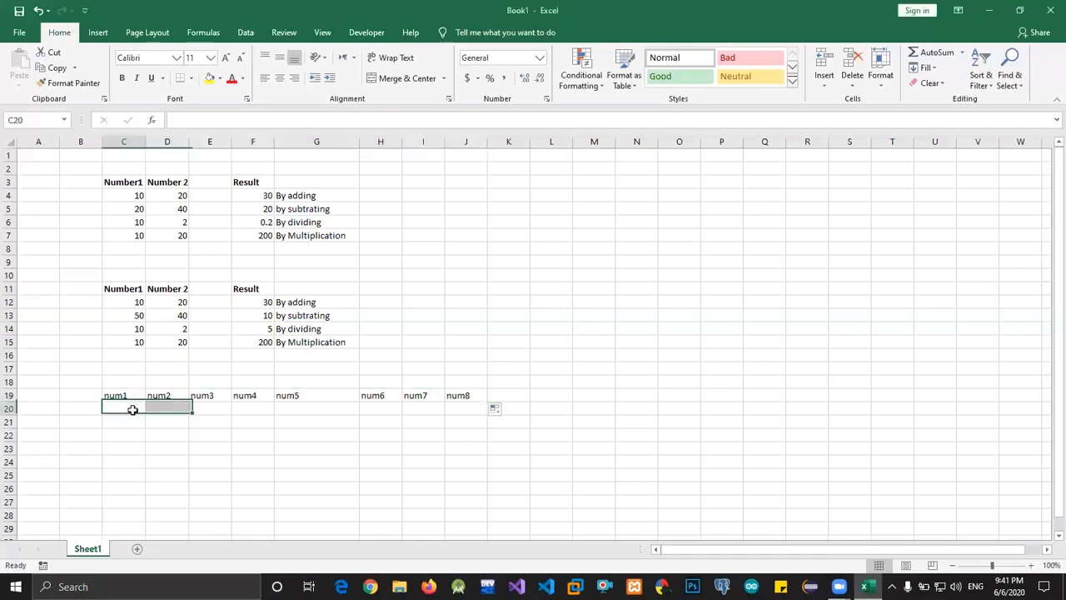
text(10)
key(Tab)
text(20)
key(Return)
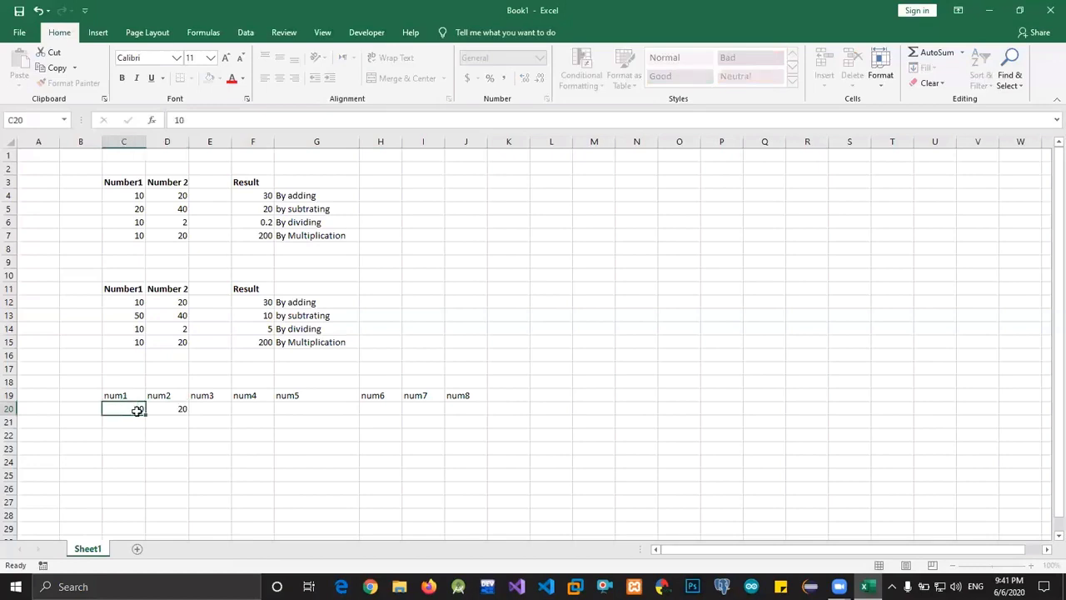
drag(189, 415, 483, 408)
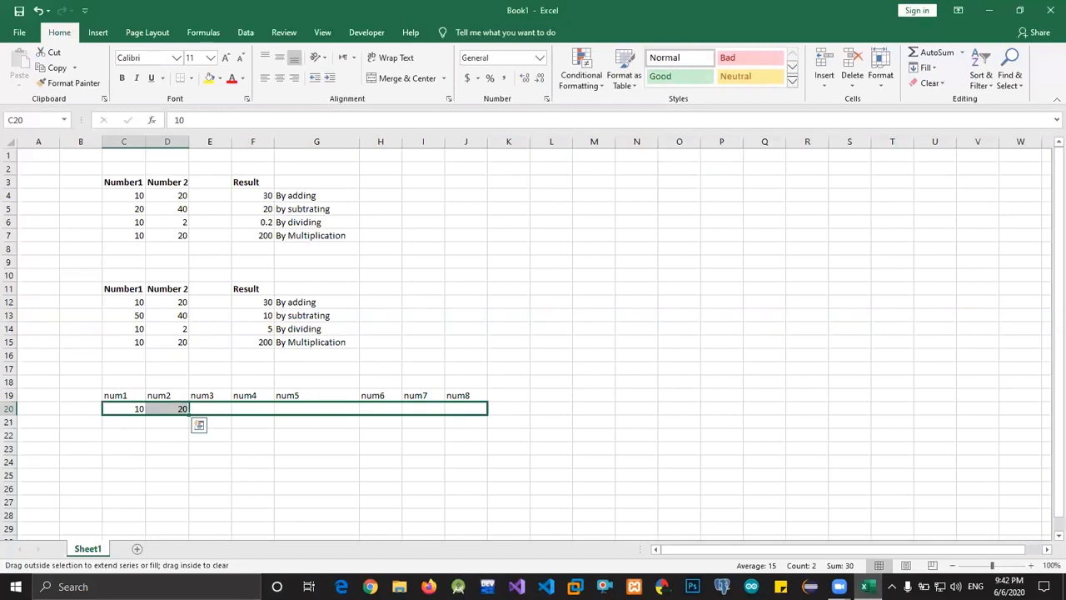
drag(483, 408, 483, 408)
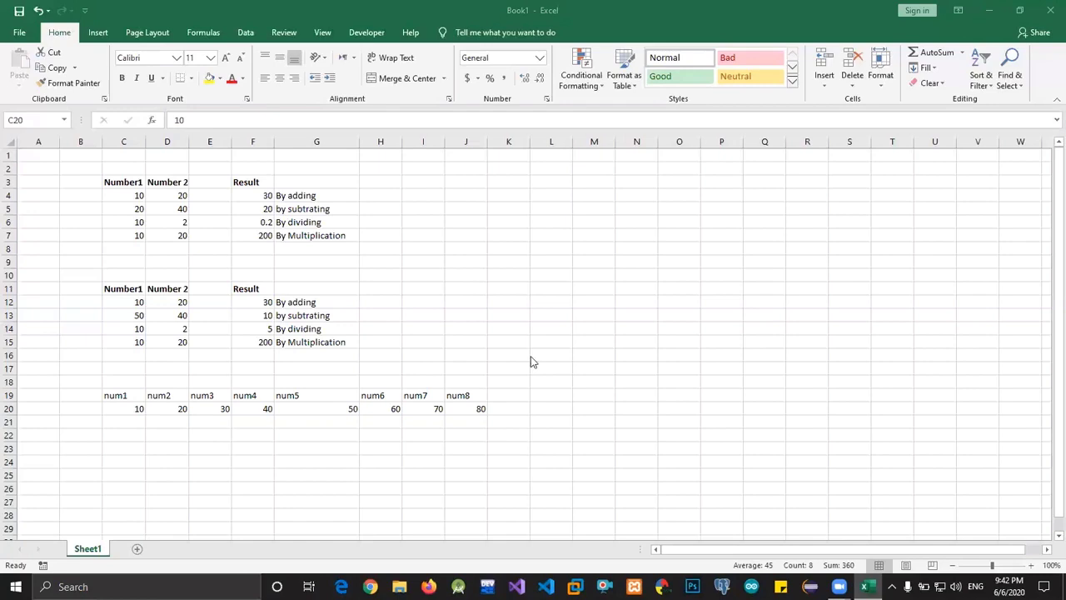
Sum the eight numbers in row 20 with the formula =SUM(C20:J20) in cell L20
click(547, 407)
text(=sum)
key(Tab)
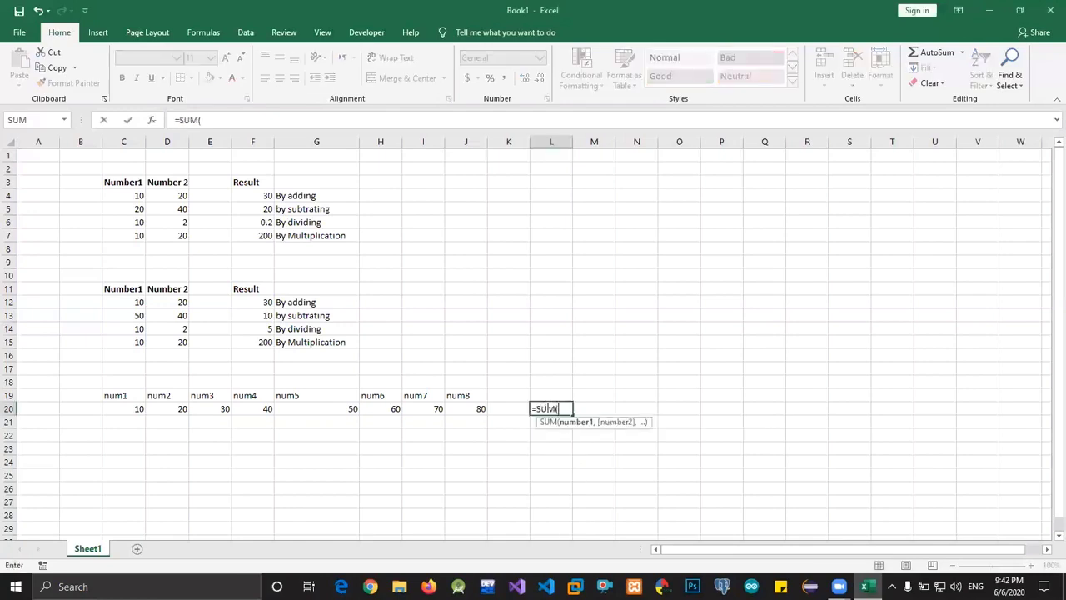
key(Left)
key(Left)
key(Left)
key(Left)
key(Left)
key(Left)
key(Left)
key(Left)
key(Left)
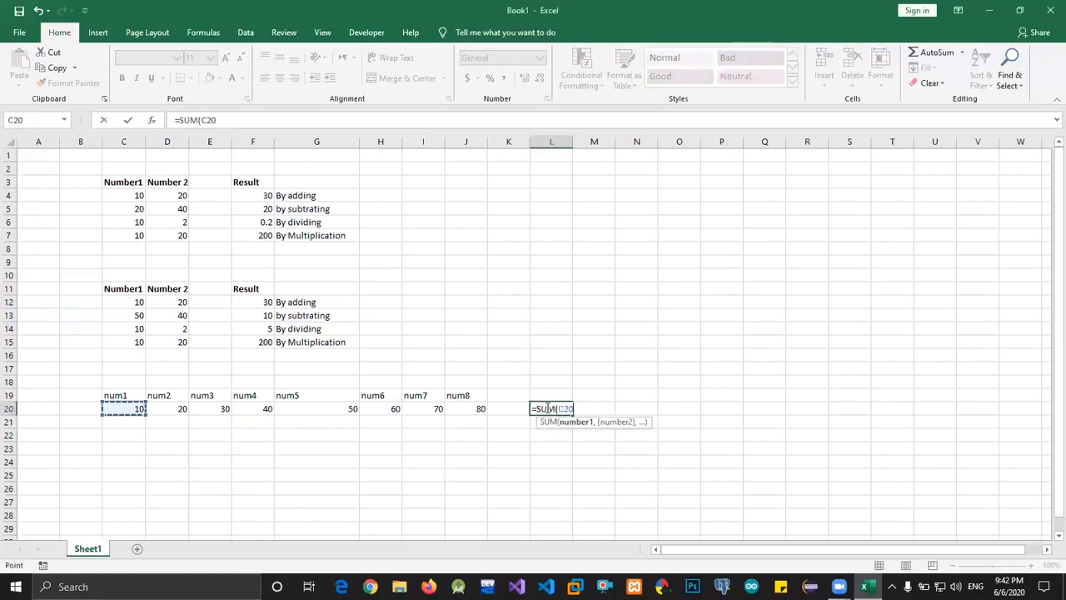
key(shift+Right)
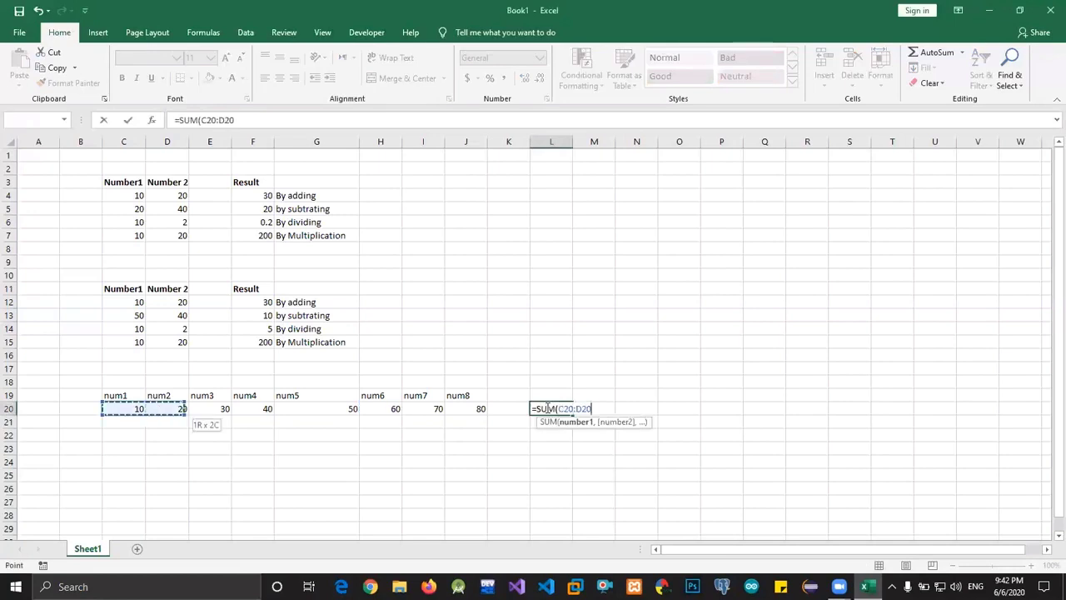
key(shift+Right)
key(shift+Right)
key(shift+Right)
key(shift+Right)
key(shift+Right)
key(shift+Right)
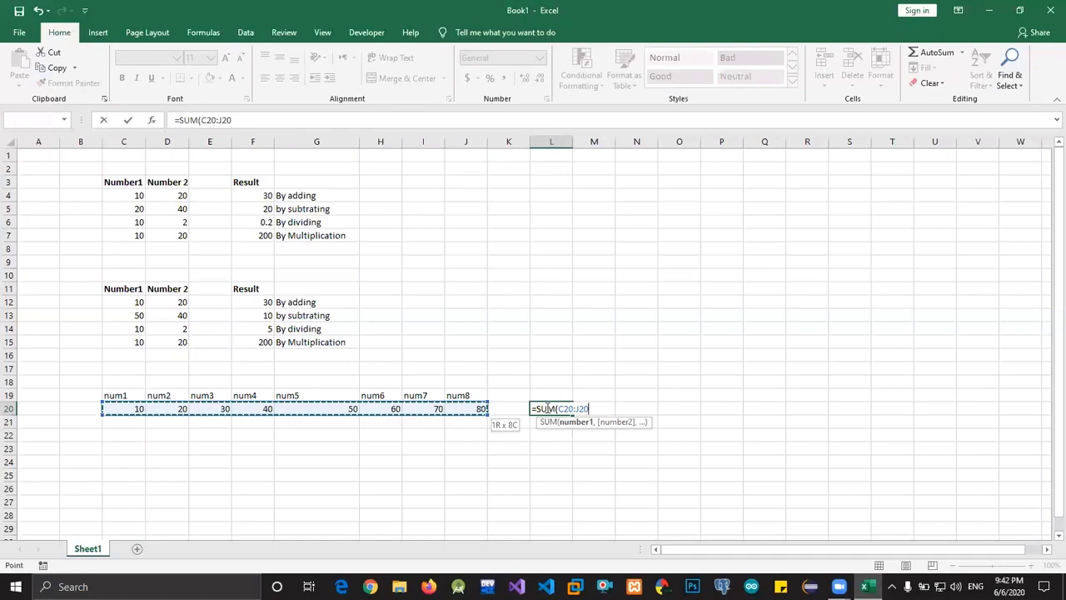
key(Return)
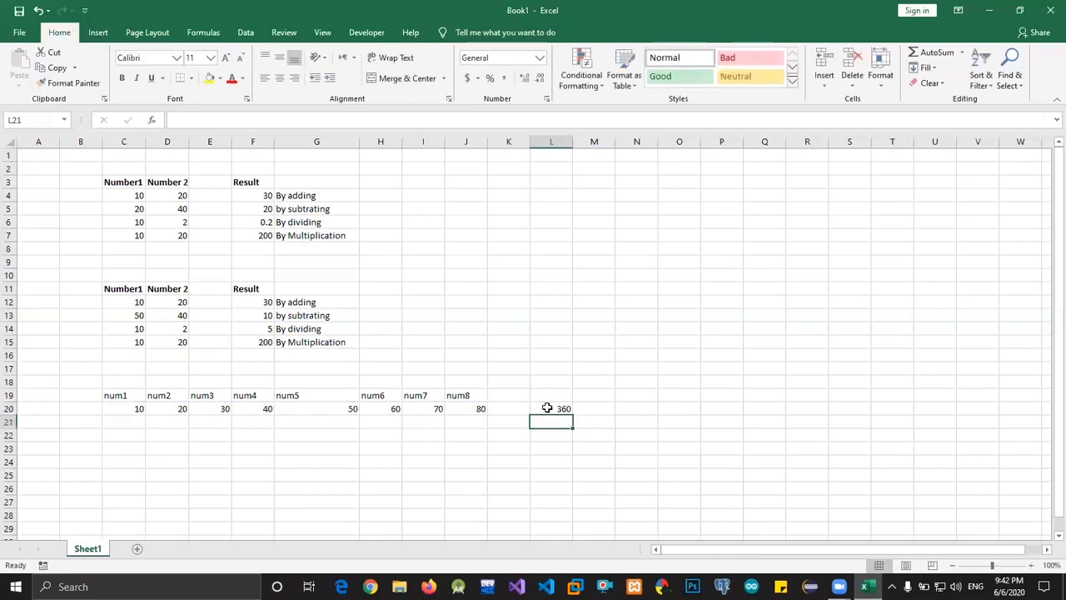
Examine the SUM formula in L20 and the row 20 numbers its range covers
click(547, 407)
key(Left)
key(Left)
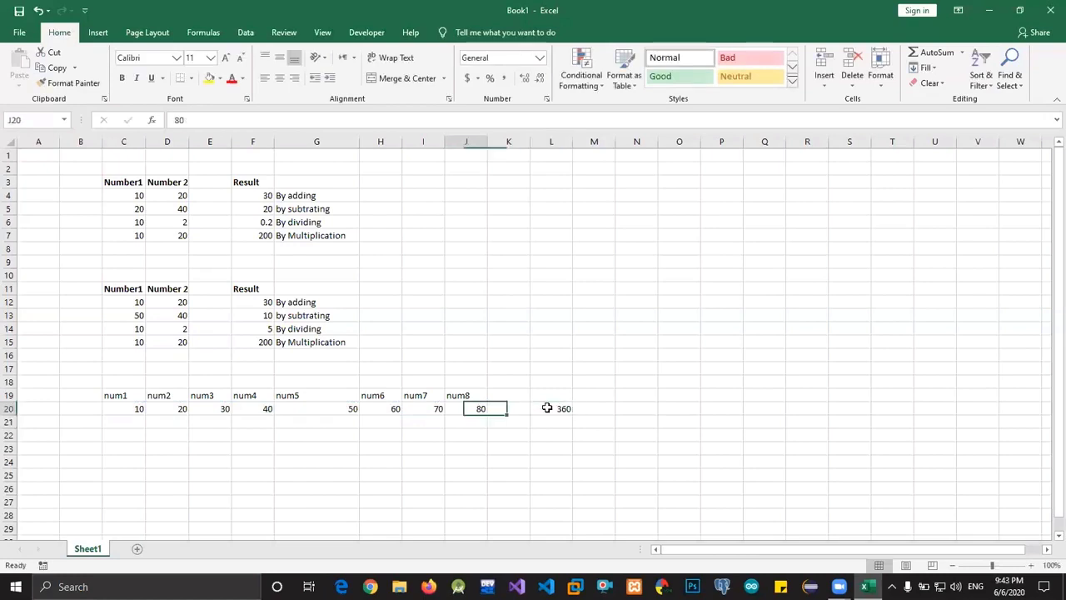
key(Left)
key(Left)
key(Left)
key(Left)
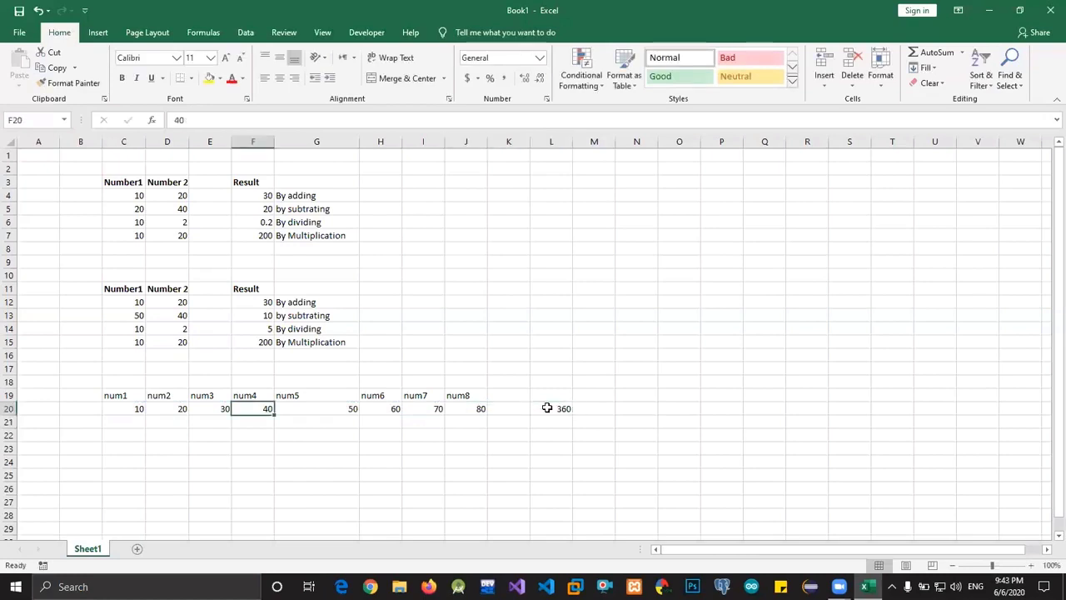
key(Right)
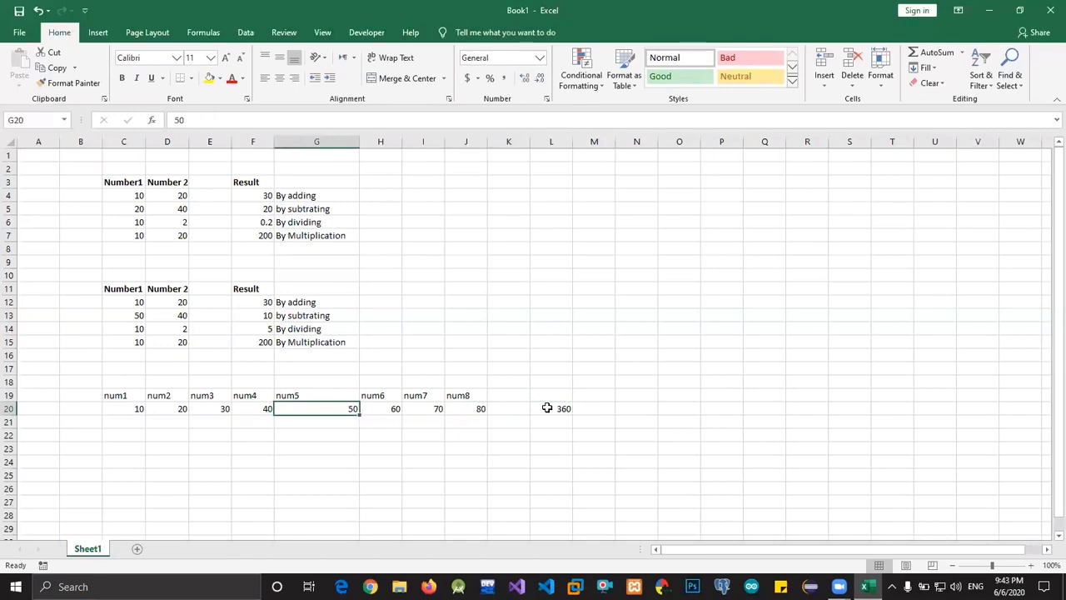
click(547, 408)
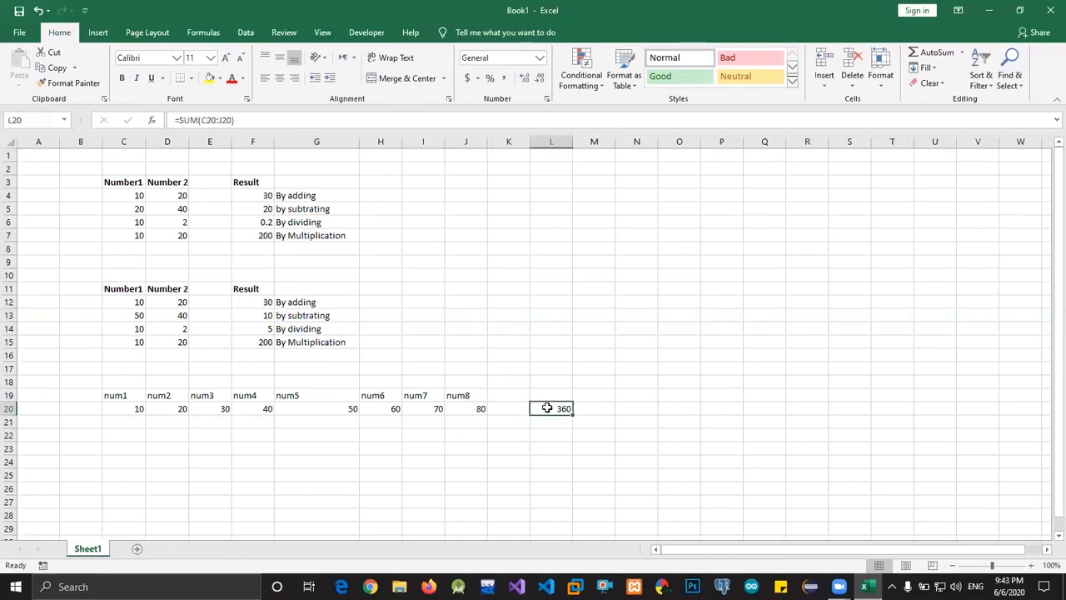
key(Left)
key(Left)
key(Left)
key(Left)
key(Left)
key(Left)
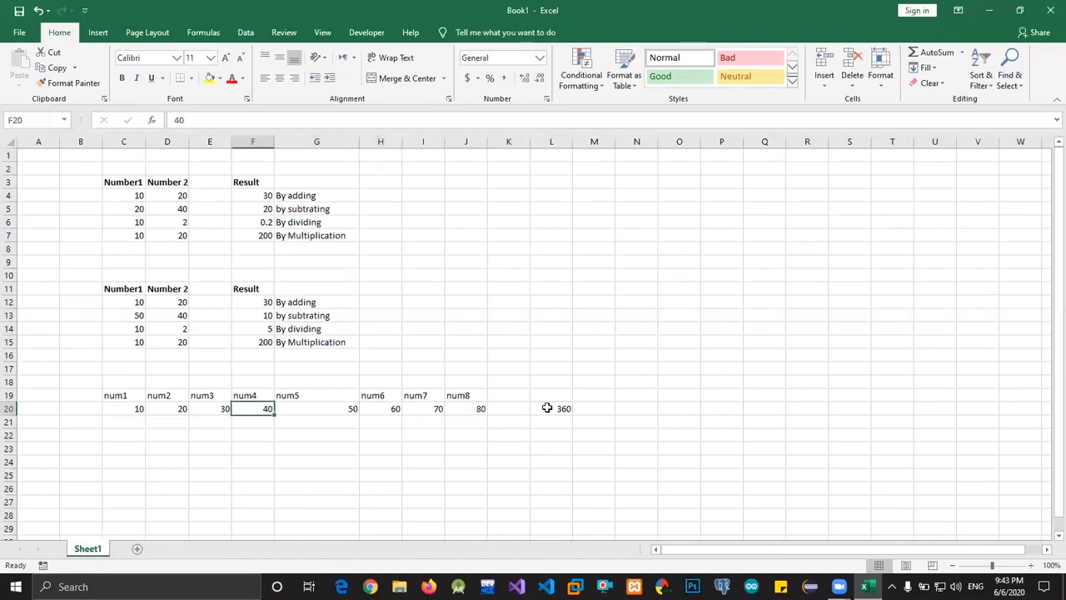
key(Right)
key(Right)
key(Right)
key(Right)
key(Down)
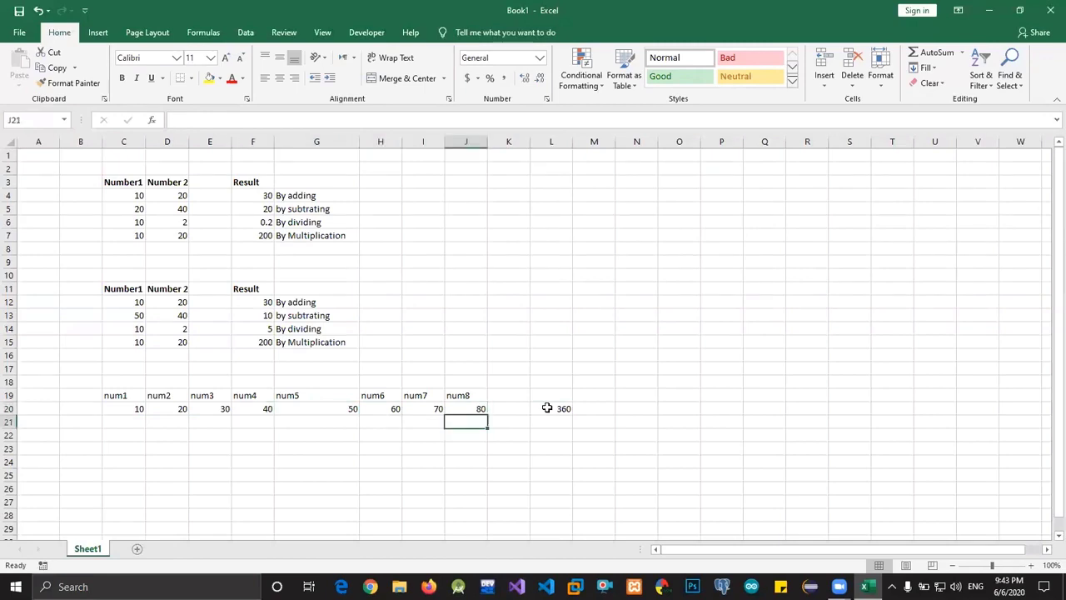
key(Right)
key(Right)
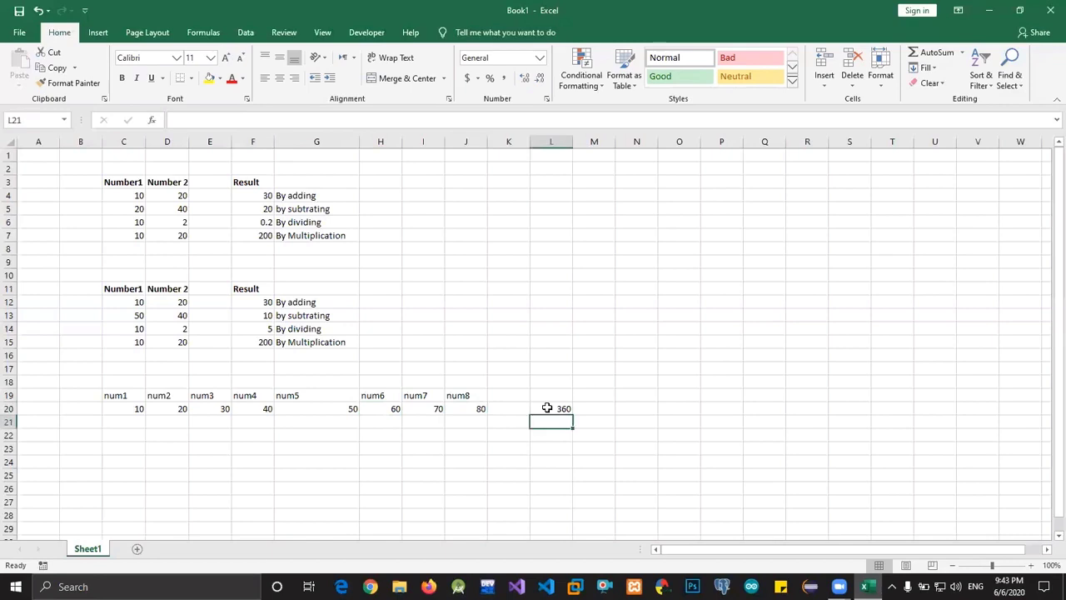
key(Left)
key(Left)
key(Left)
key(Left)
key(Left)
key(Left)
key(Left)
key(Left)
key(Left)
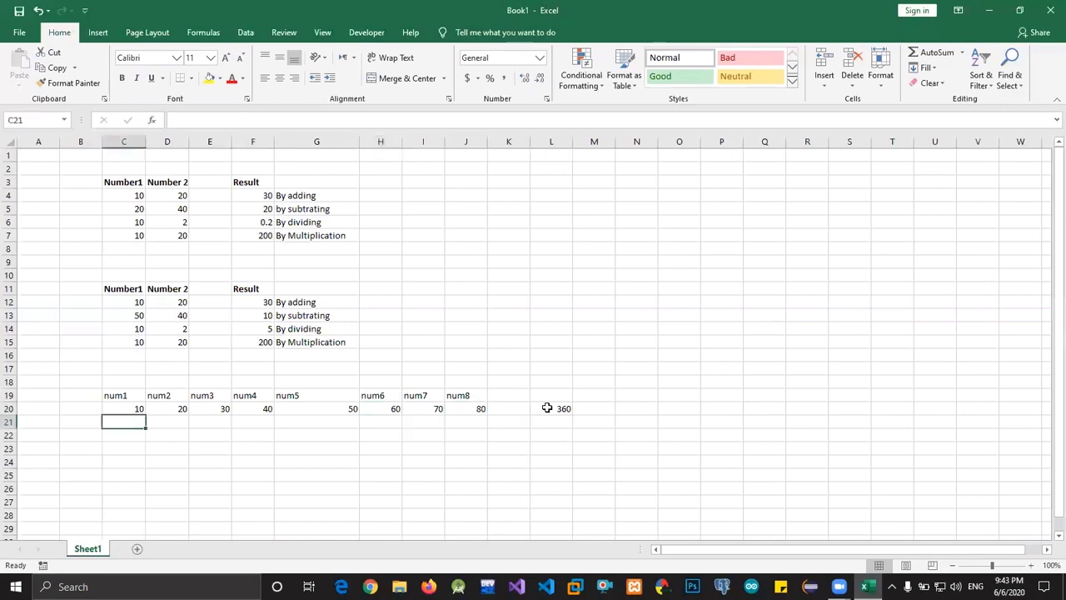
key(Up)
key(Right)
key(Right)
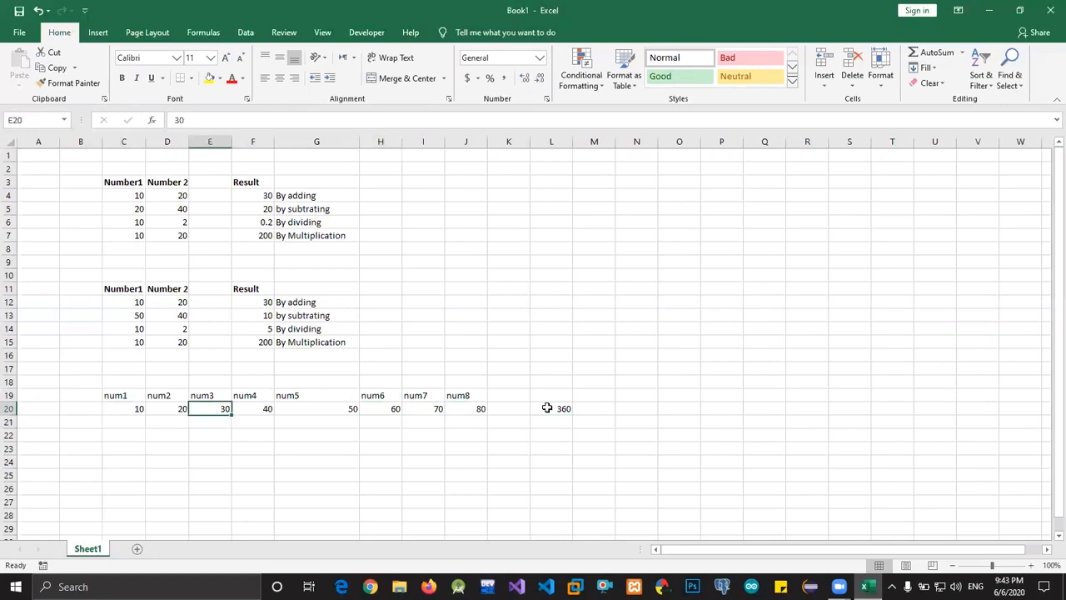
key(Right)
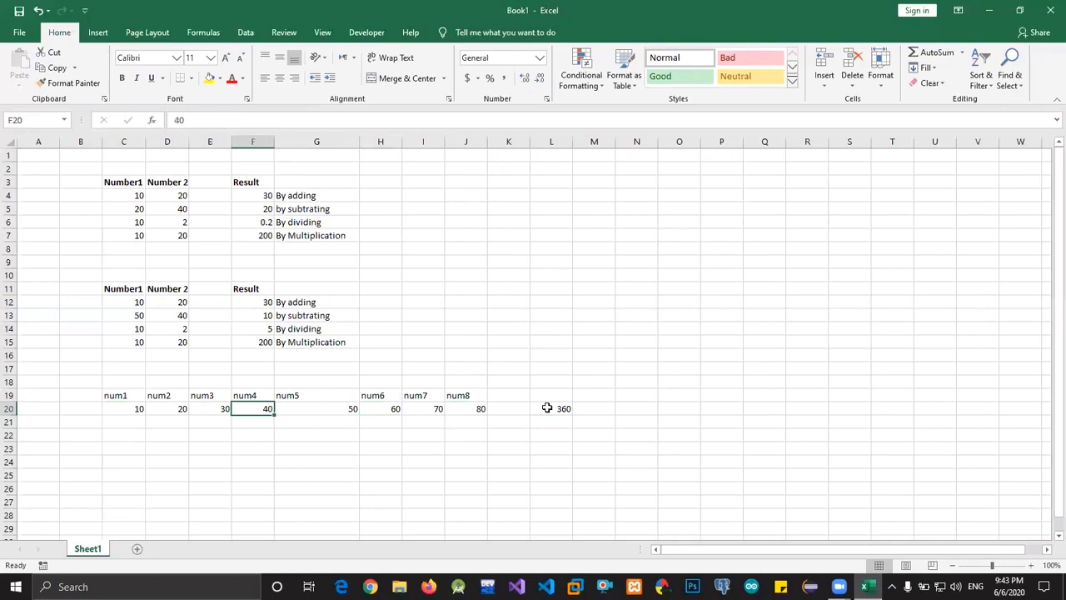
key(Right)
key(Right)
key(Up)
key(Up)
key(Right)
key(Right)
key(Right)
key(Right)
key(Right)
key(Right)
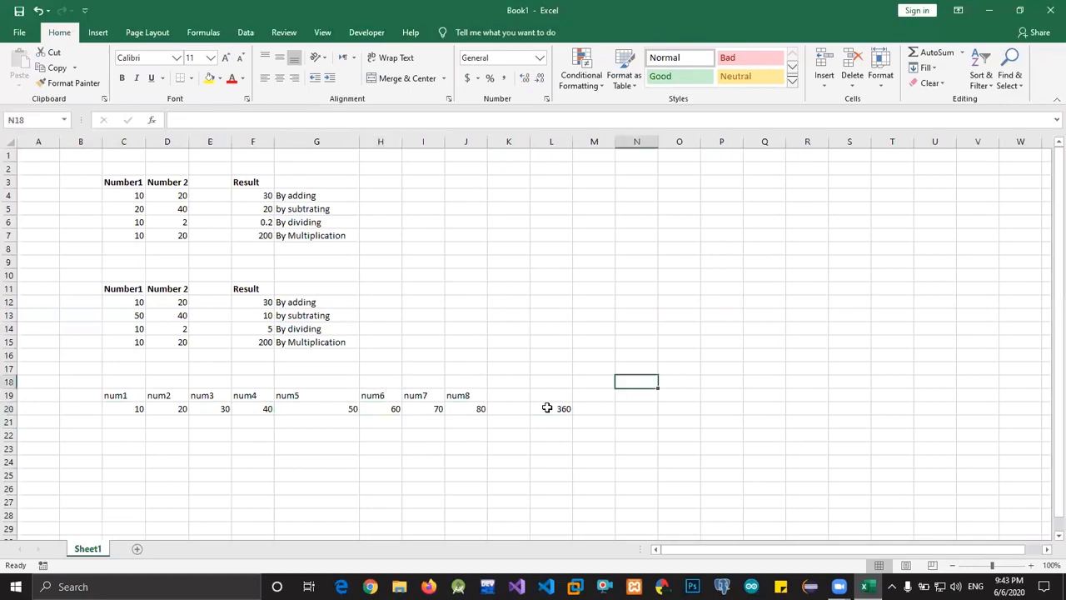
key(Up)
key(Up)
key(Up)
key(Up)
key(Up)
key(Up)
key(Up)
key(Up)
key(Up)
key(Up)
key(Up)
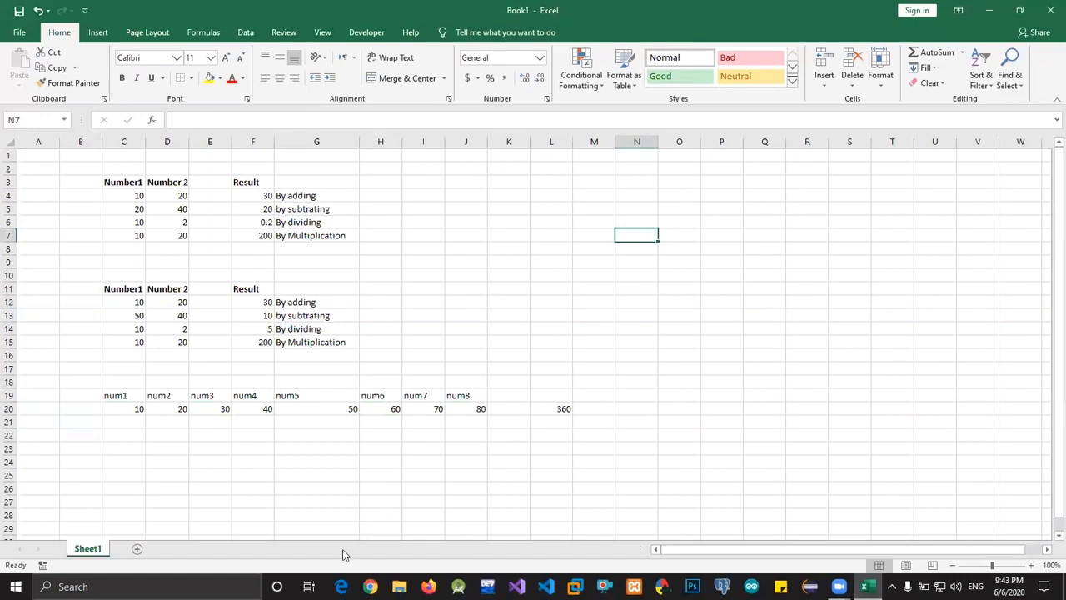
Add a new blank worksheet to the workbook
click(138, 548)
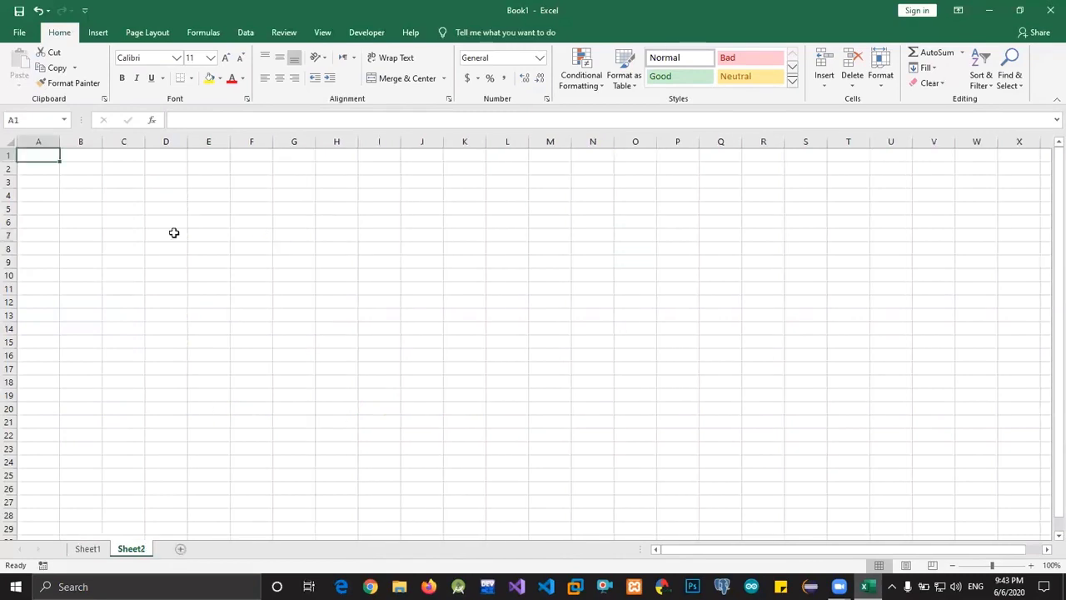
key(Right)
key(Right)
key(Right)
key(Down)
key(Down)
key(Down)
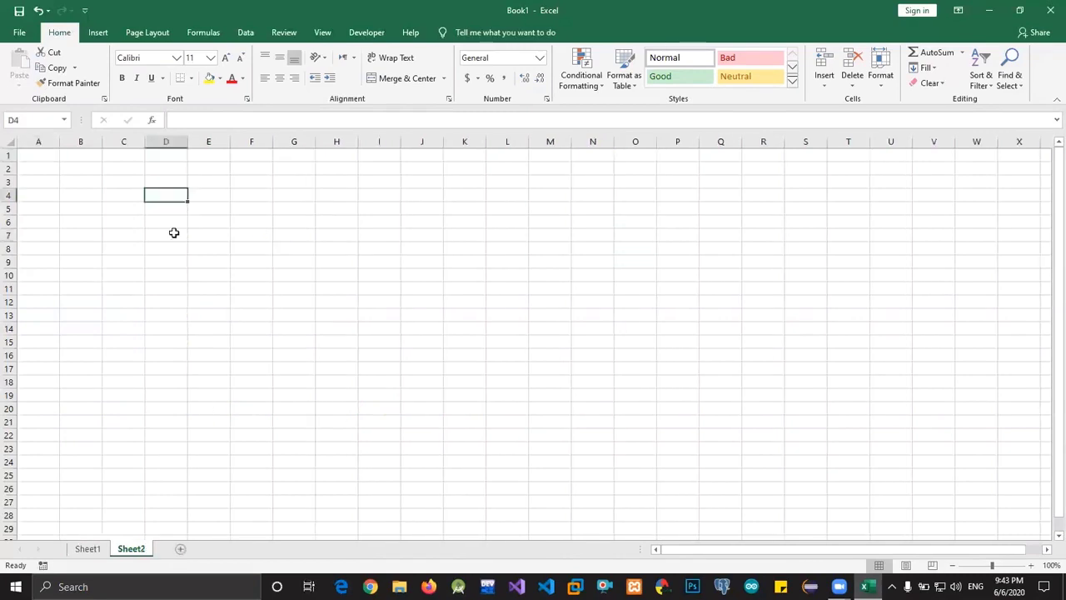
Start a table on the new sheet with the headers Sno in C6 and Name in D6
click(128, 220)
text(Sno)
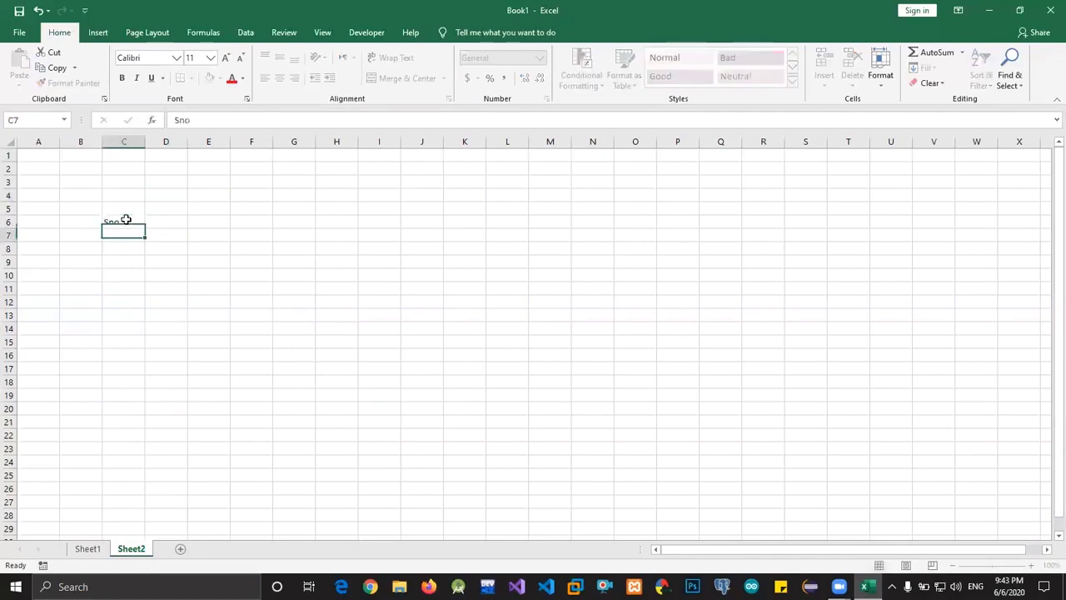
key(Tab)
text(Name)
key(Tab)
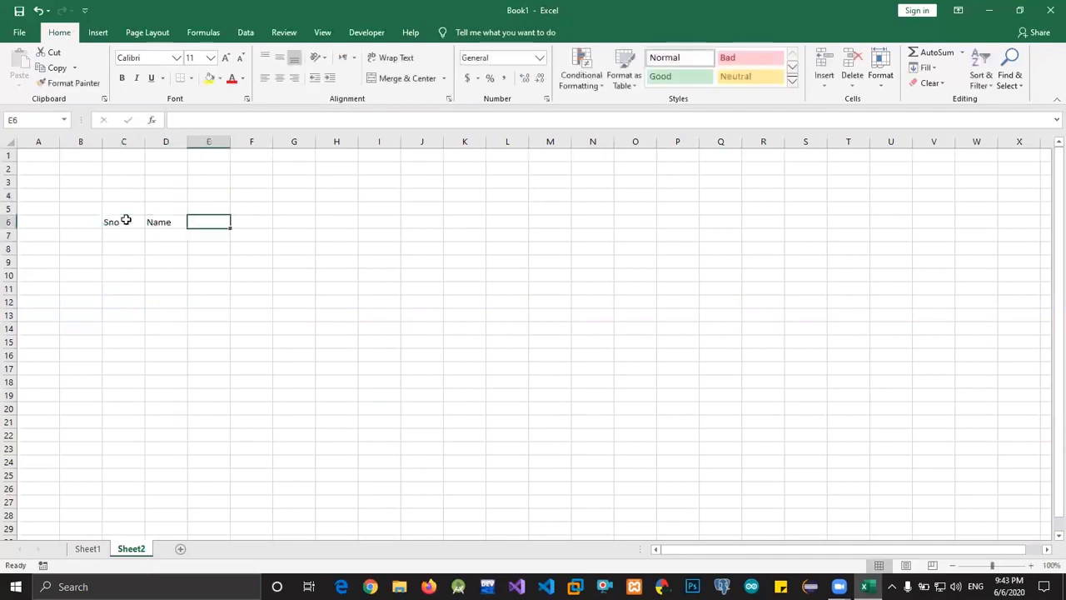
text(Fa)
key(BackSpace)
key(BackSpace)
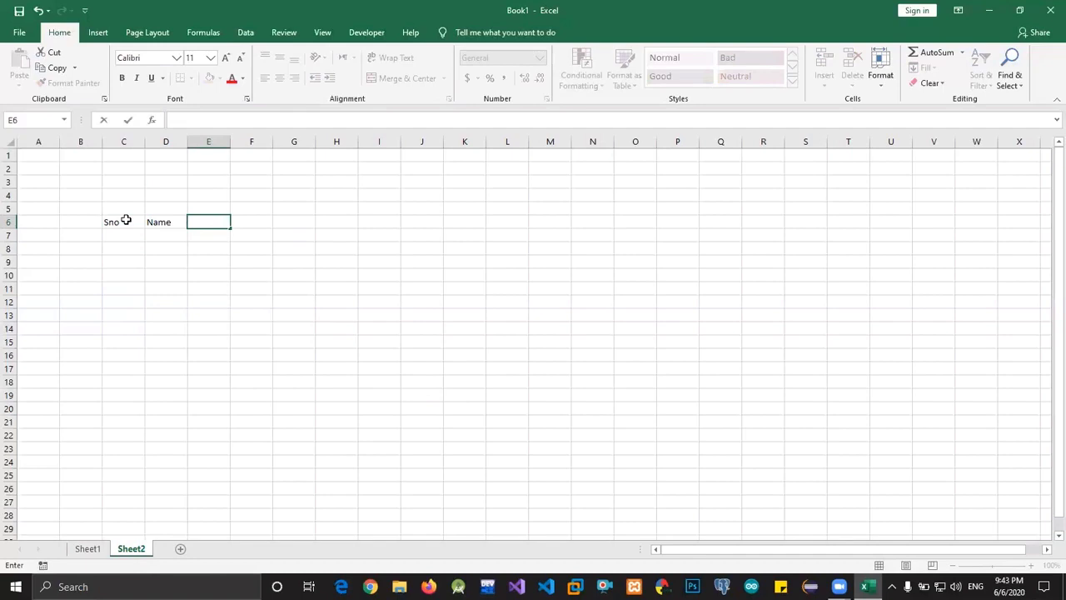
Merge and center cells E6:J6 and enter the header Subjects in the merged cell
key(shift+Right)
key(shift+Right)
key(shift+Right)
key(shift+Right)
key(shift+Right)
key(shift+Right)
key(shift+Right)
key(shift+Left)
key(shift+Left)
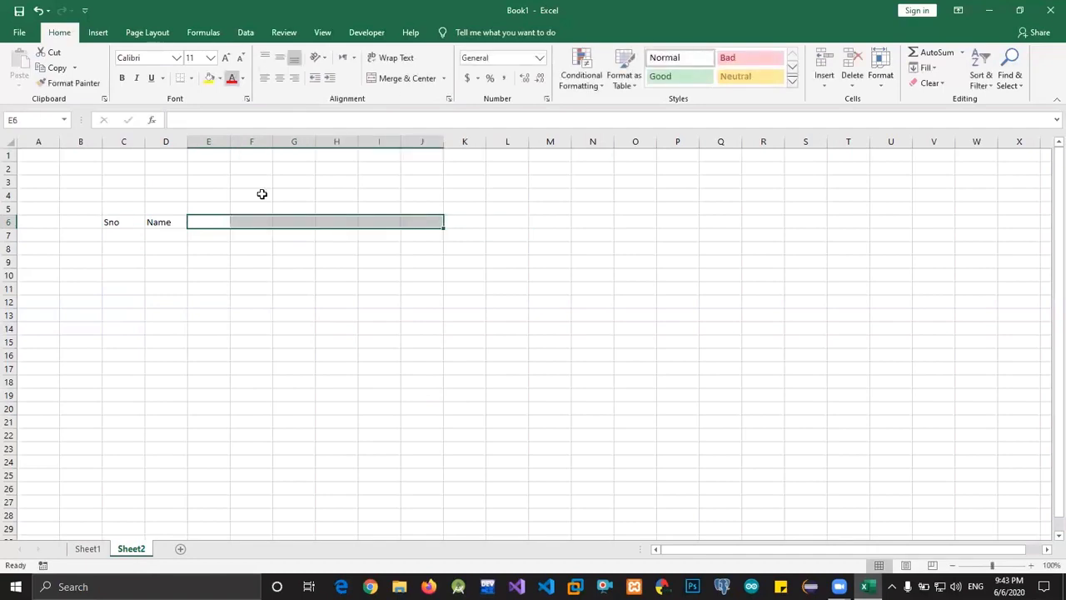
key(alt+h)
text(mc)
text(Subj)
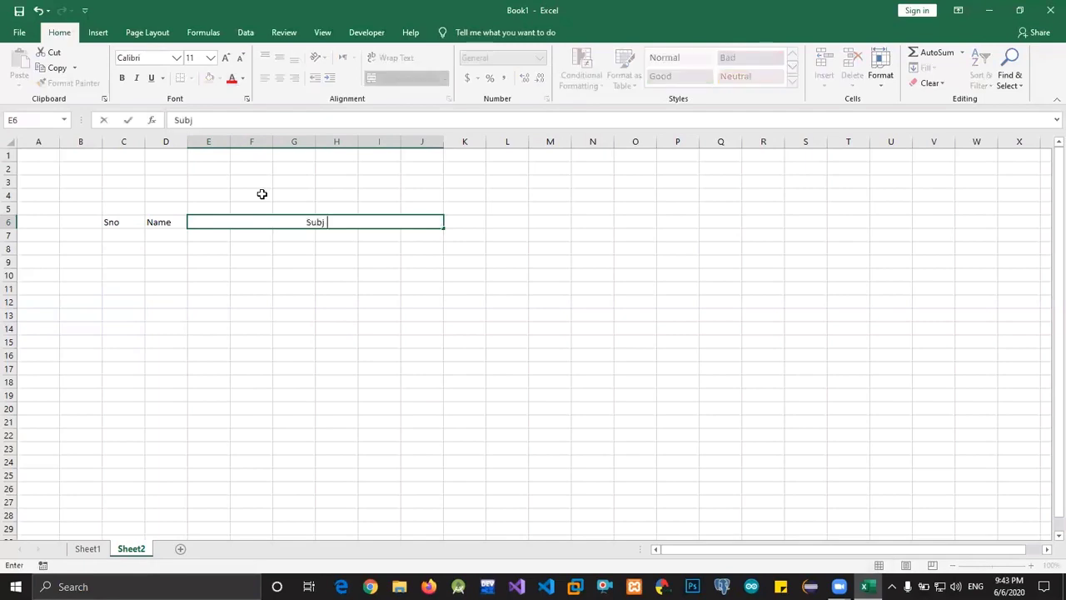
text(ects)
key(Tab)
Enter the subject names urdu, English and Islamiyat in E7:G7 below the Subjects header
key(Down)
key(Left)
key(Left)
key(Left)
key(Left)
key(Left)
key(Left)
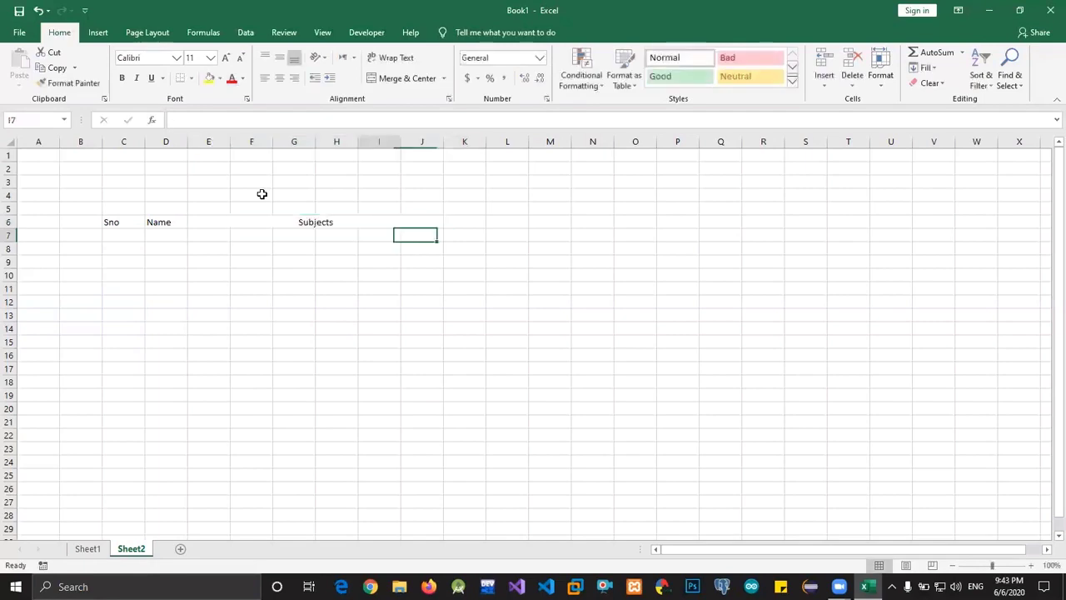
key(BackSpace)
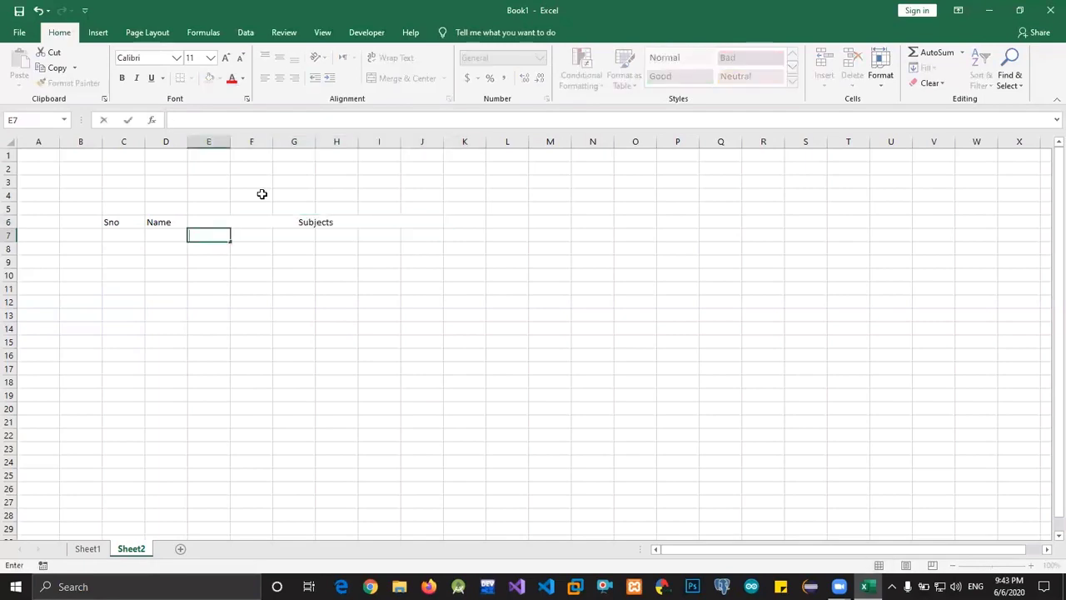
text(urdu)
key(Tab)
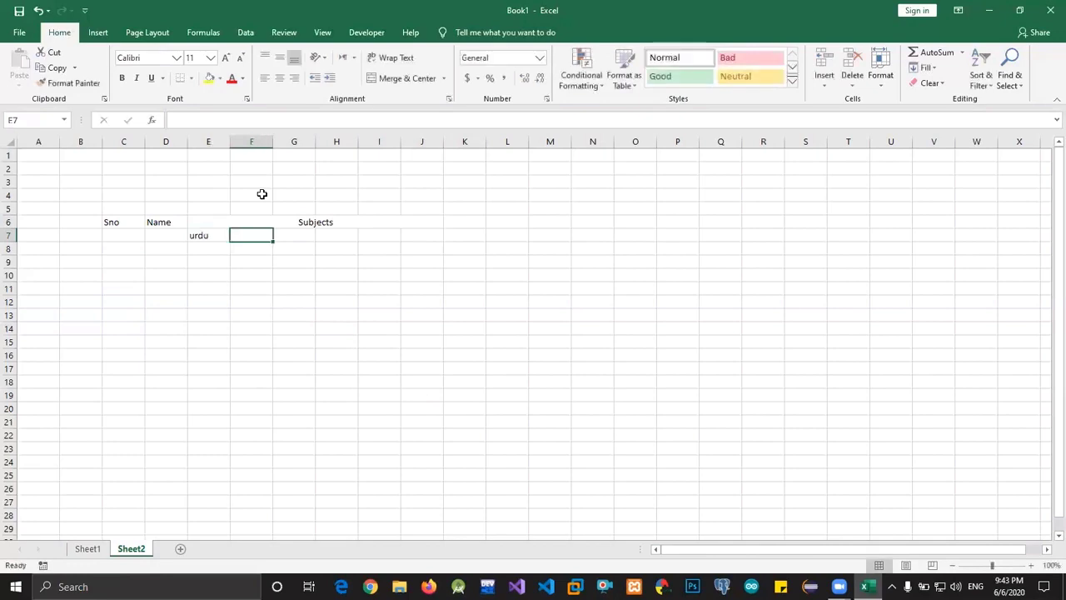
text(Englins)
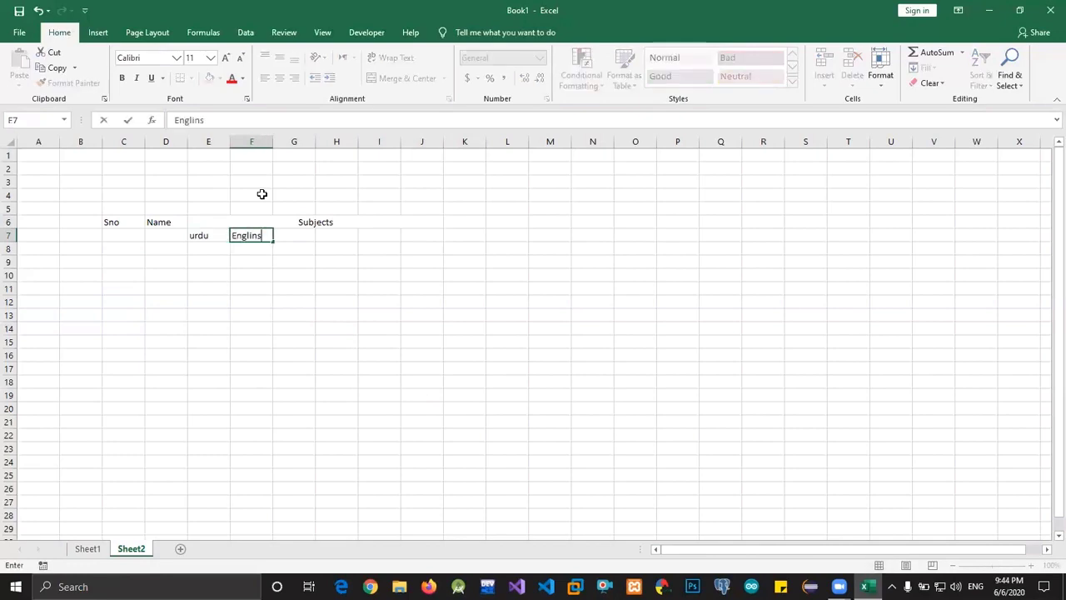
key(BackSpace)
key(BackSpace)
text(sh)
key(Tab)
text(Is)
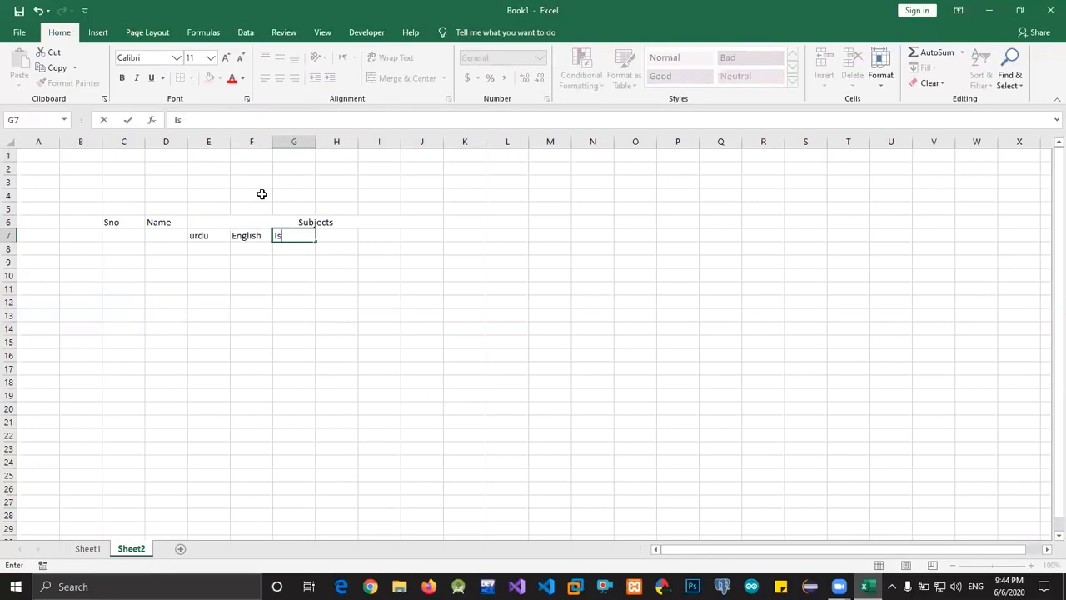
text(lamiyat)
key(Tab)
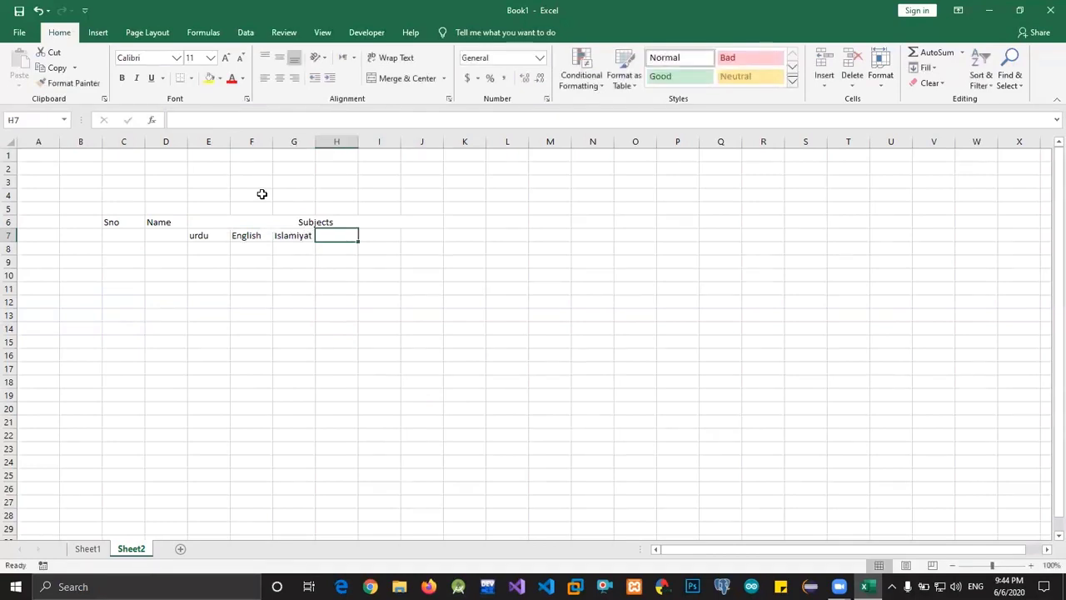
Complete the subject row with maths in H7, computer in I7 and biology in J7
text(mat)
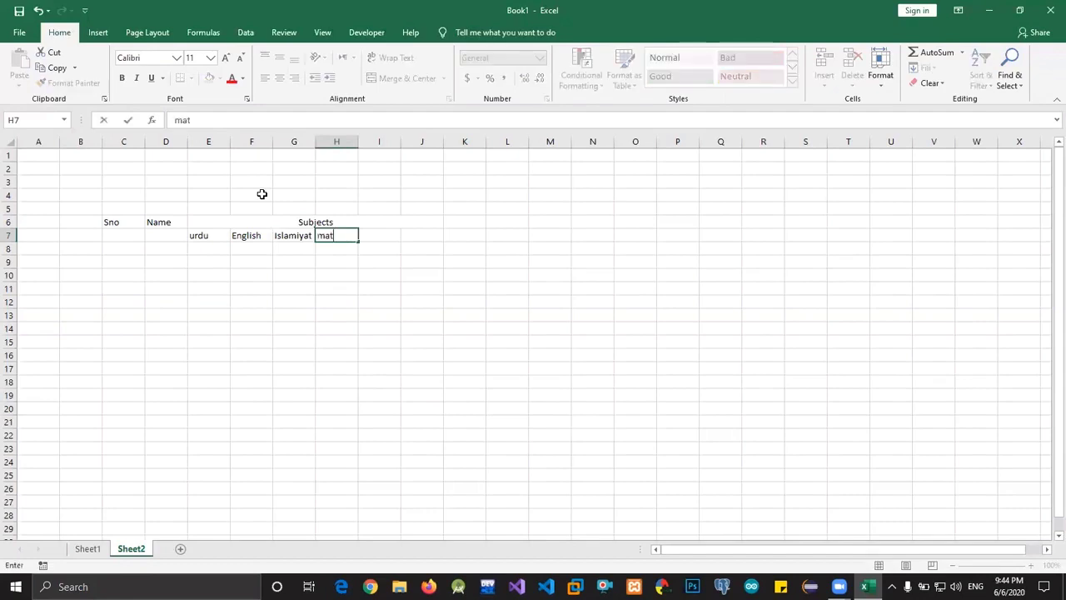
text(hs)
key(ctrl+Return)
key(Tab)
text(co)
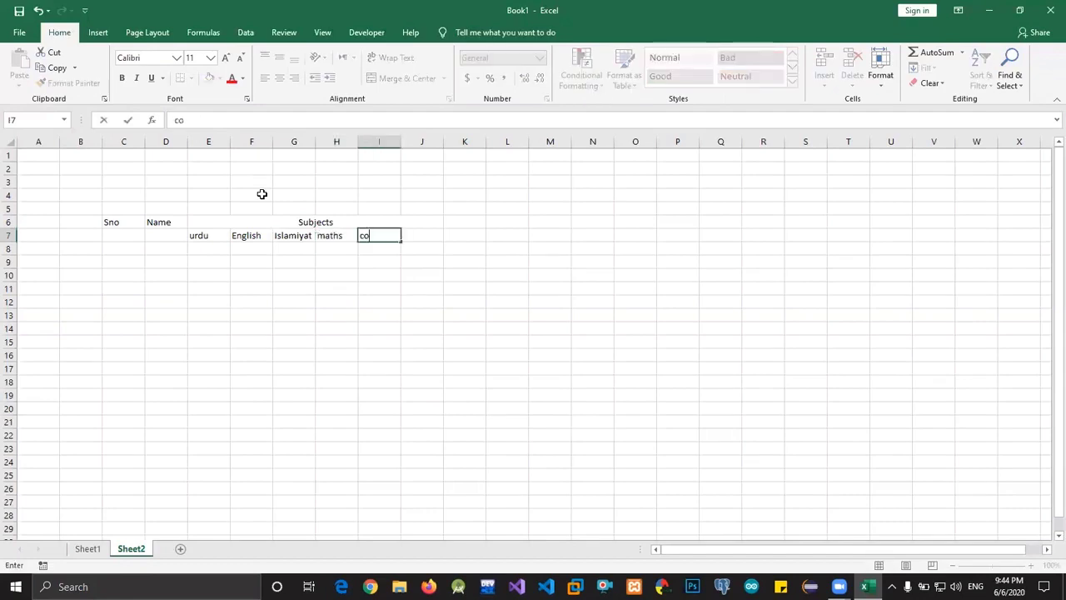
text(mputer)
key(Return)
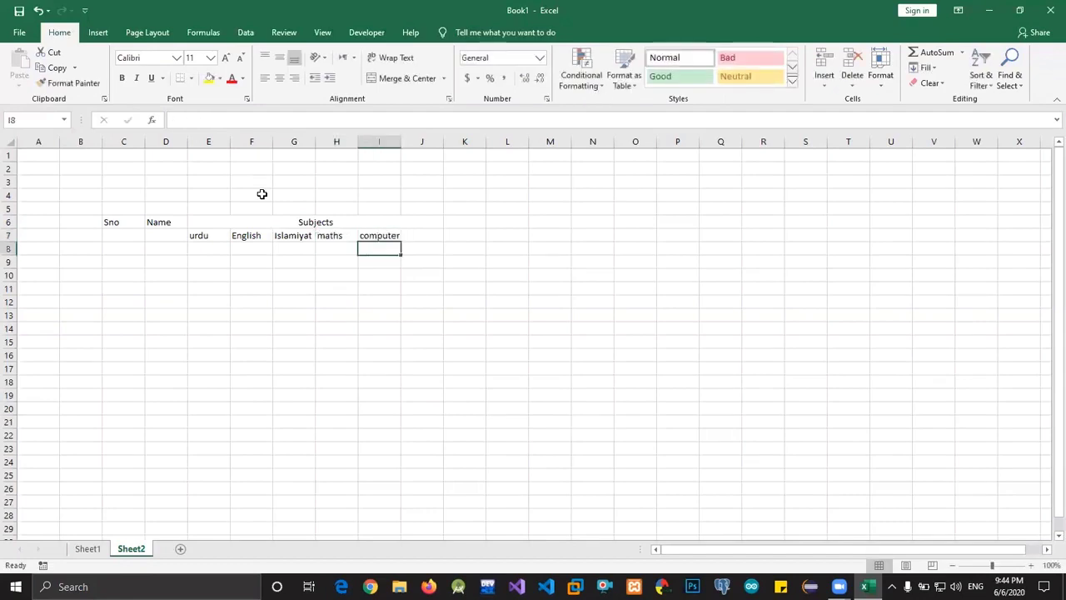
key(Up)
key(Right)
text(bip)
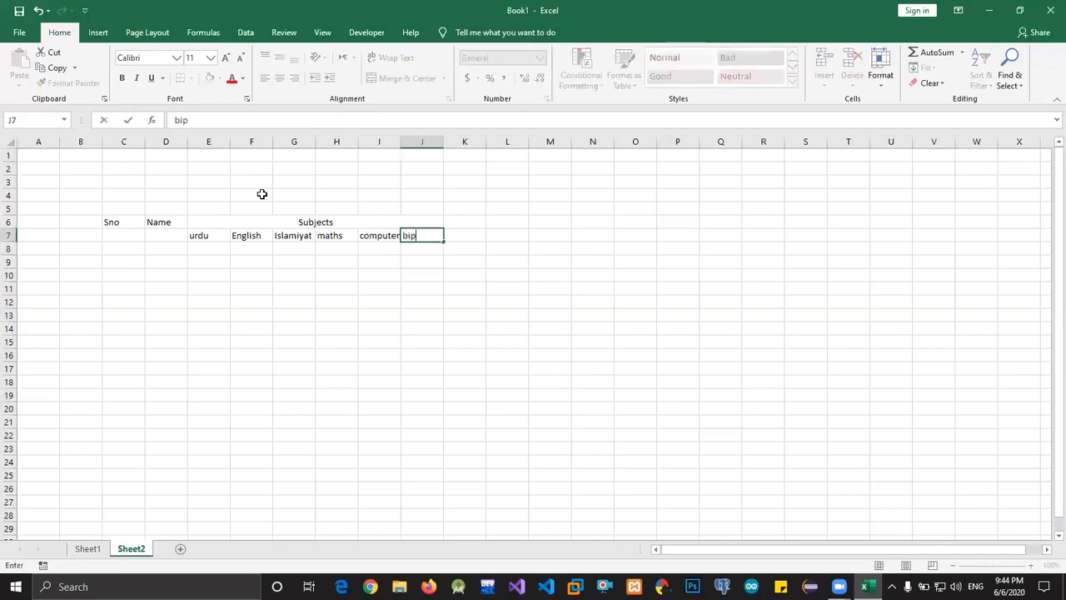
key(BackSpace)
text(ology)
click(230, 222)
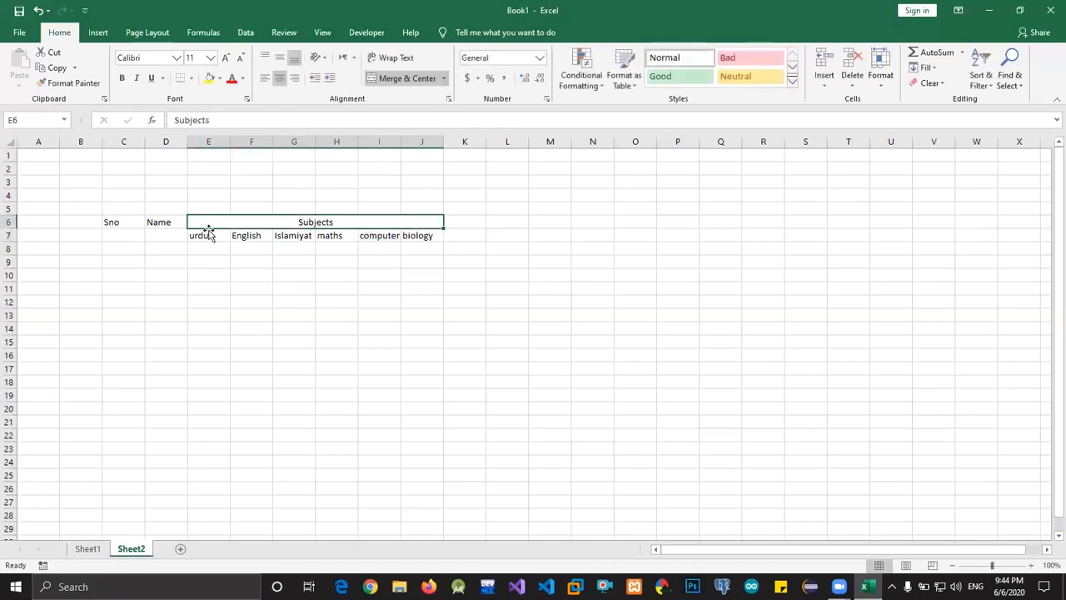
click(209, 234)
drag(474, 230, 438, 224)
click(438, 233)
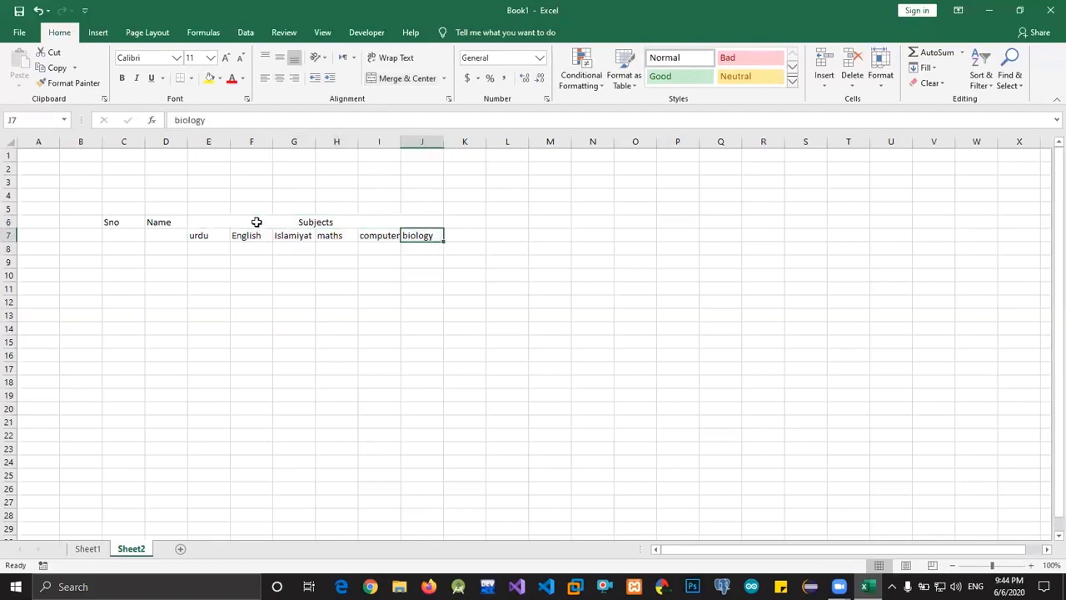
click(446, 79)
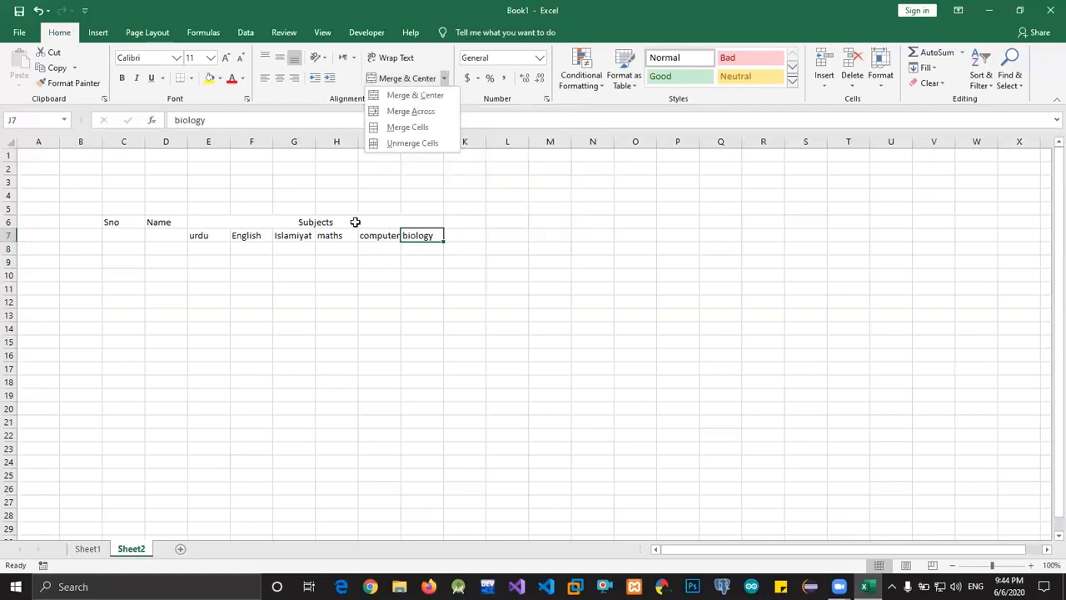
click(454, 221)
Enter the headers Total Marks in K6 and Marks Obt in L6, and autofit both columns to their text
click(469, 225)
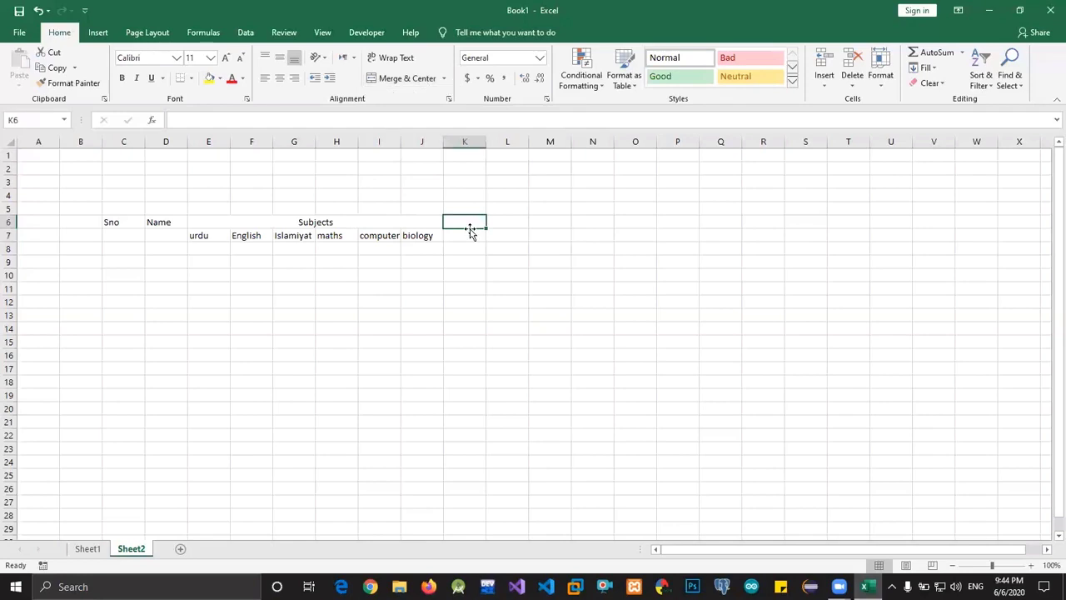
text(To)
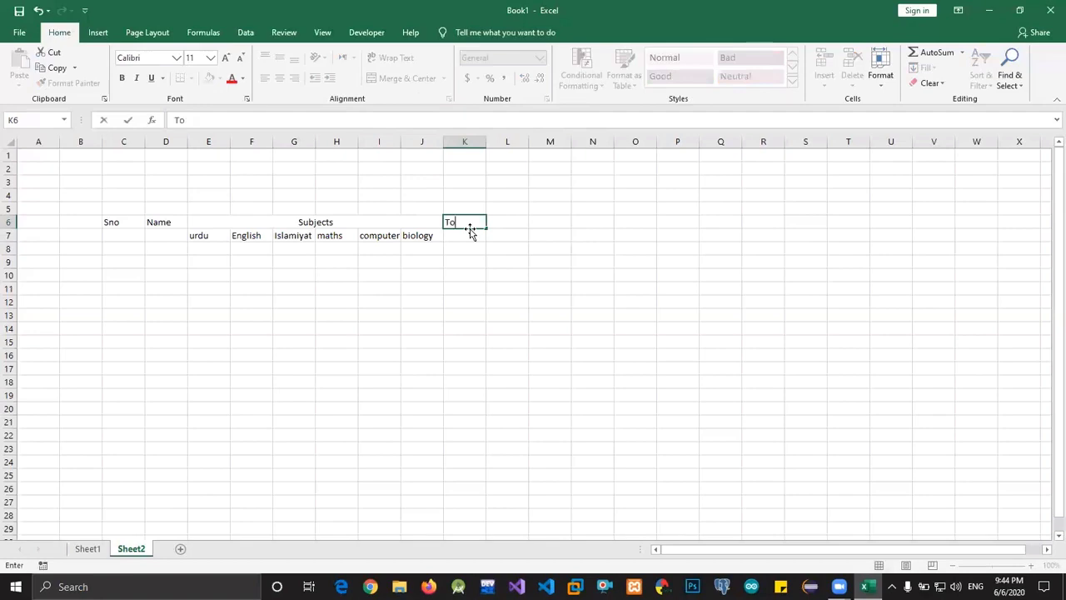
text(tal Marks)
key(Tab)
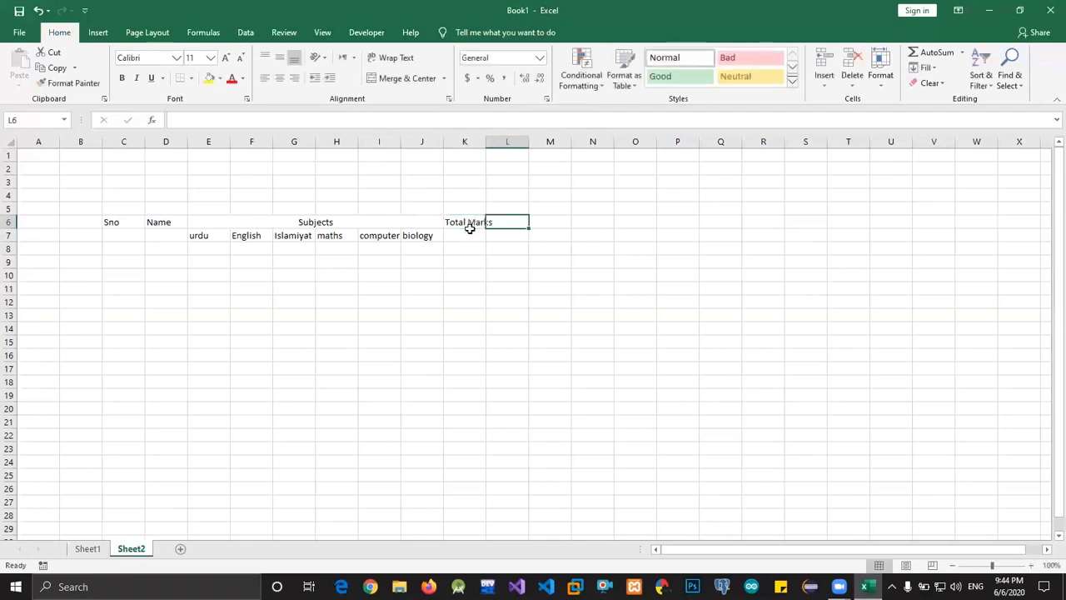
text(Mark)
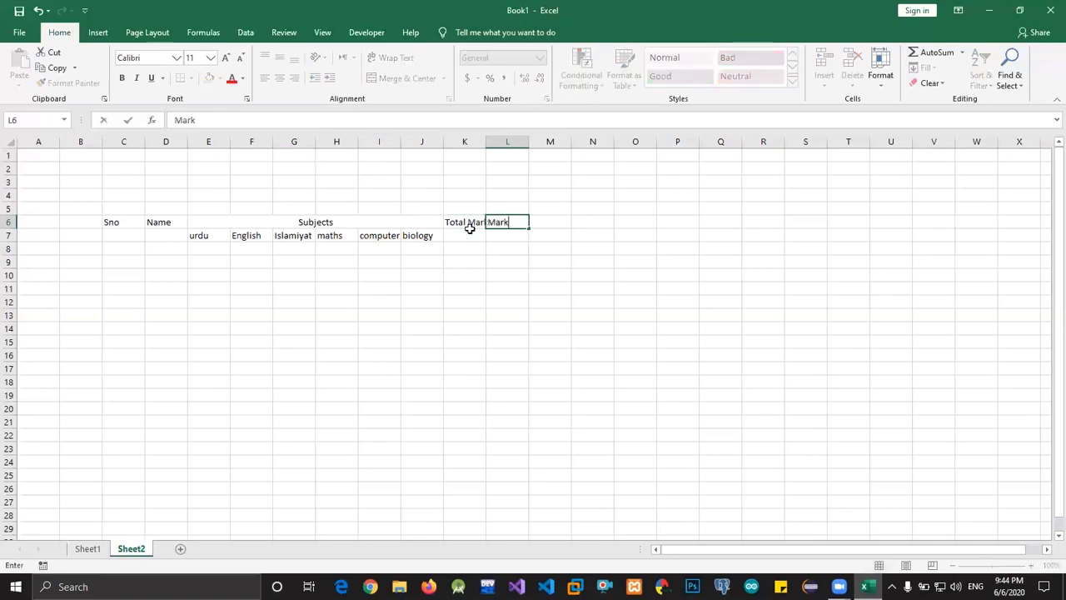
text(s Obtain)
key(BackSpace)
key(Return)
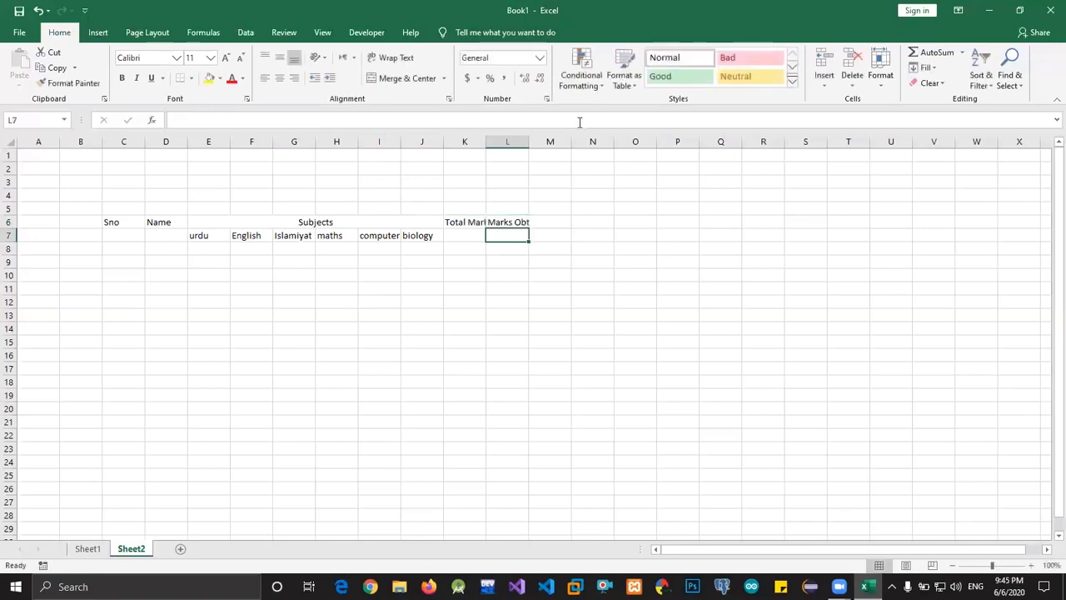
double_click(528, 141)
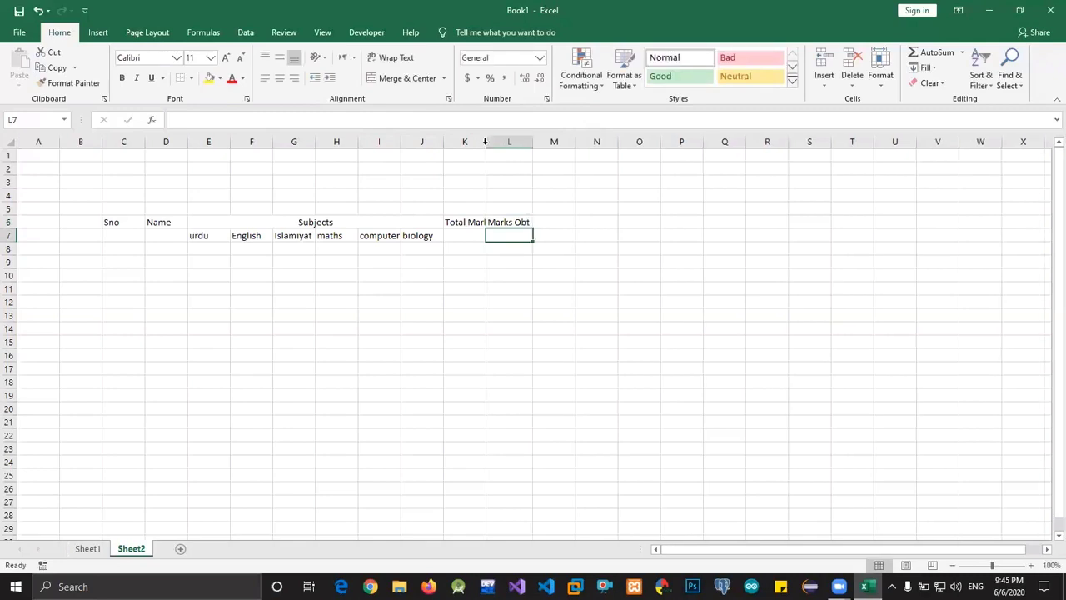
double_click(485, 141)
Merge and center K6:K7 for the Total Marks header and L6:L7 for the Marks Obt header
key(Return)
drag(469, 235, 469, 222)
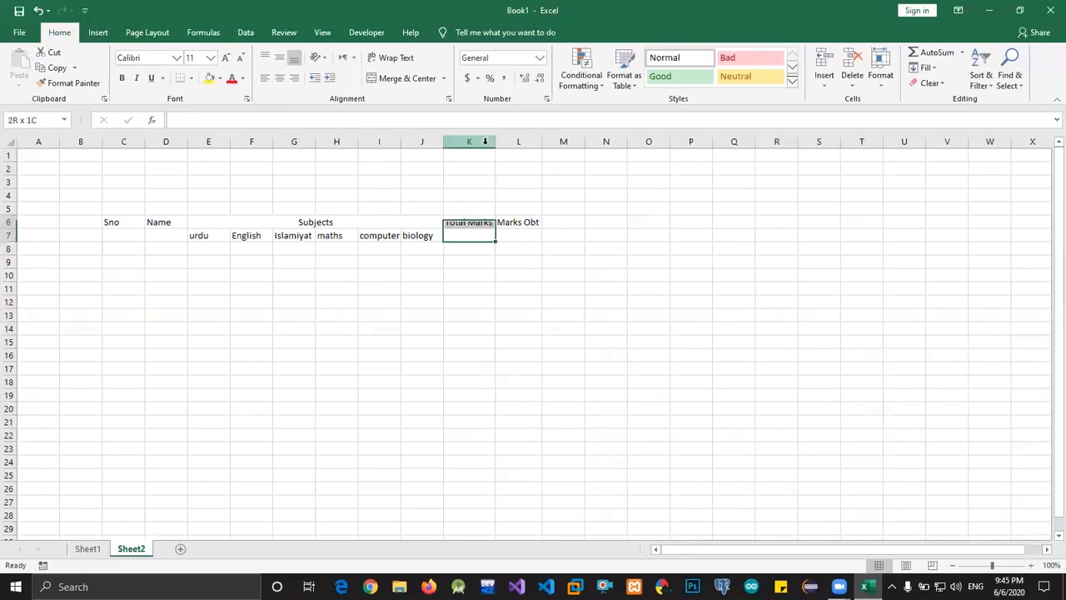
click(404, 79)
key(Right)
key(shift+Down)
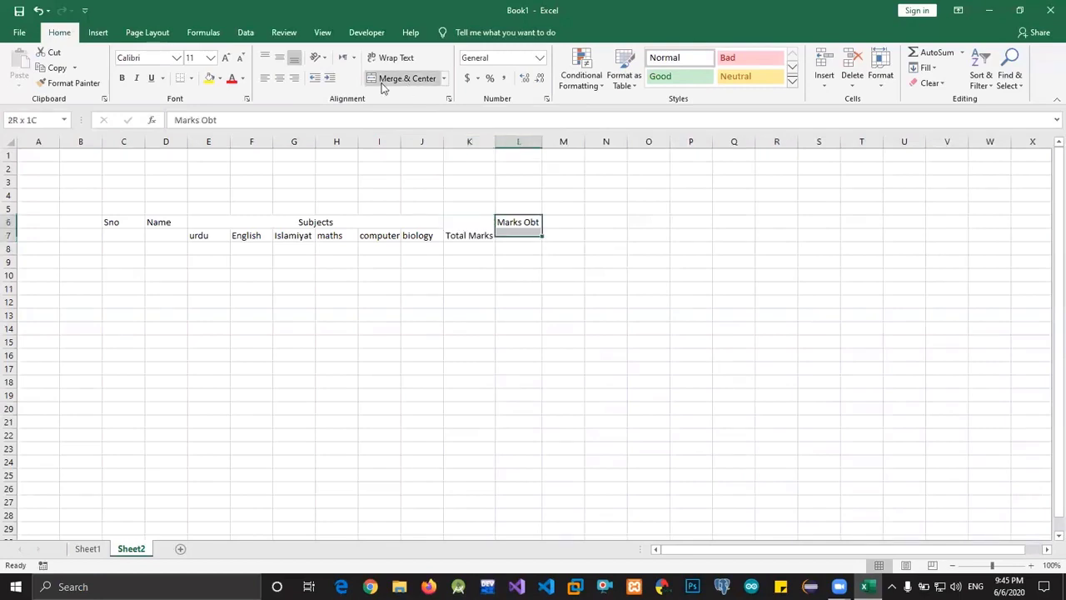
click(381, 82)
Merge and center D6:D7 for the Name header and C6:C7 for the Sno header
key(Down)
key(Left)
key(Left)
key(Left)
key(Left)
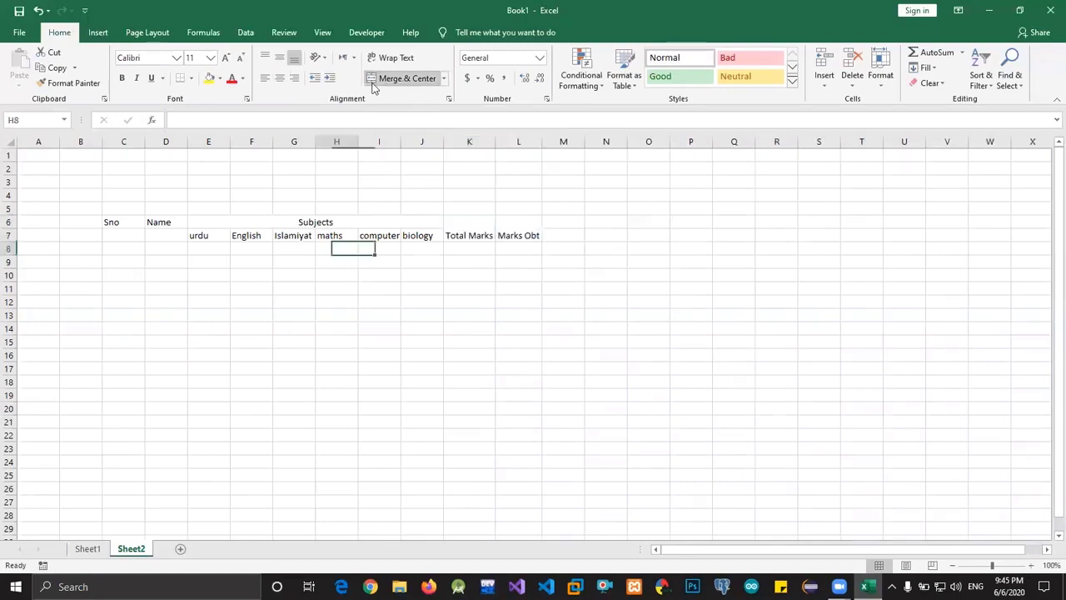
key(Up)
key(Left)
key(Left)
key(Left)
key(Left)
key(shift+Up)
click(372, 84)
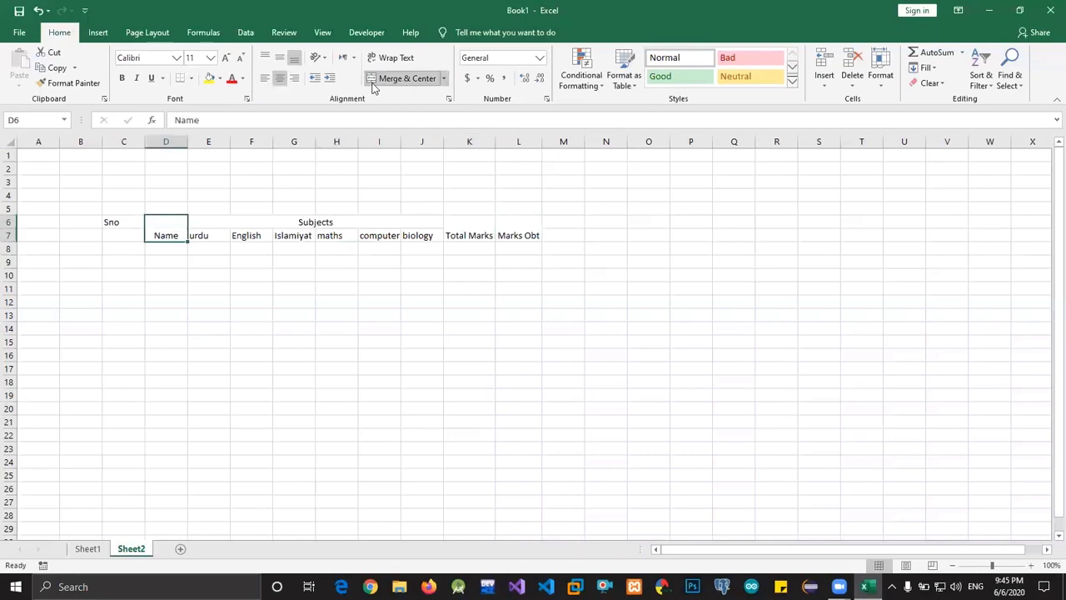
key(Left)
key(shift+Down)
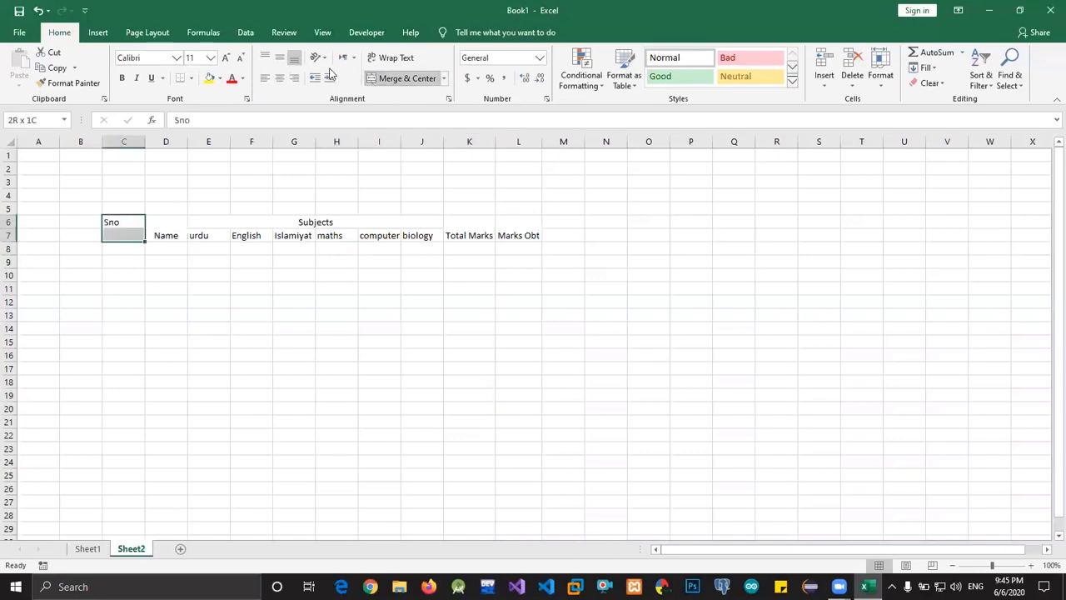
key(F4)
Make the header block C6:L7 bold and align its text vertically to the middle
key(shift+Right)
key(shift+Right)
key(shift+Right)
key(shift+Right)
key(shift+Right)
key(shift+Right)
key(shift+Right)
key(shift+Right)
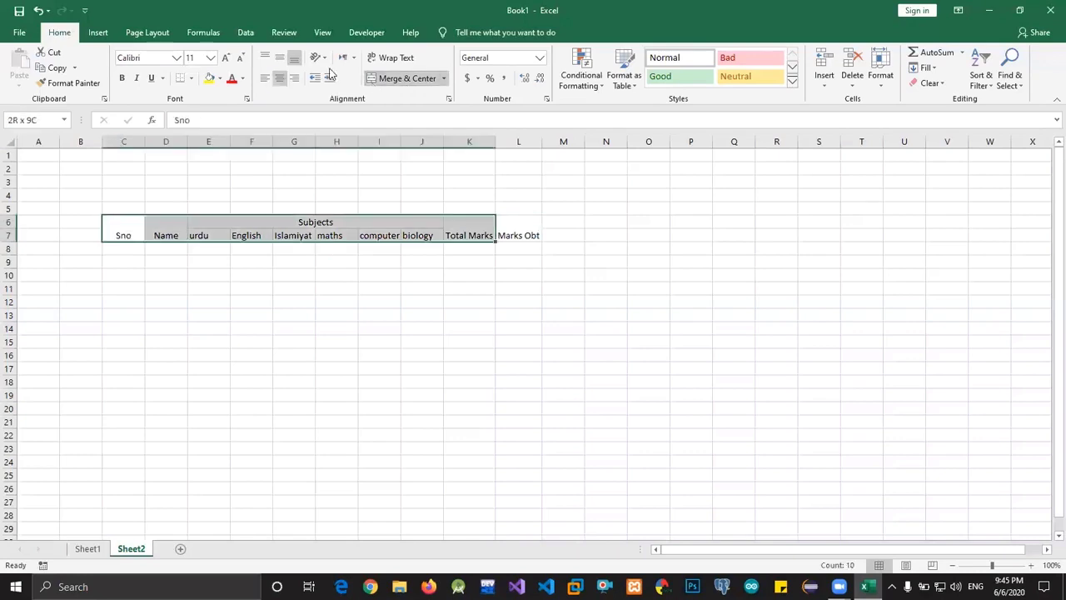
key(shift+Right)
key(ctrl+b)
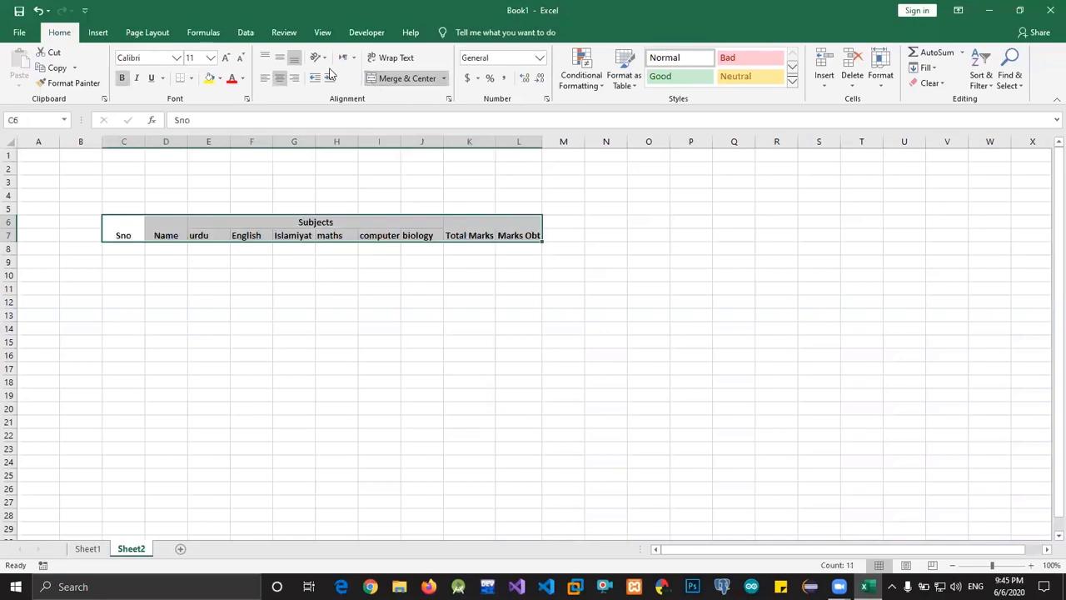
click(280, 59)
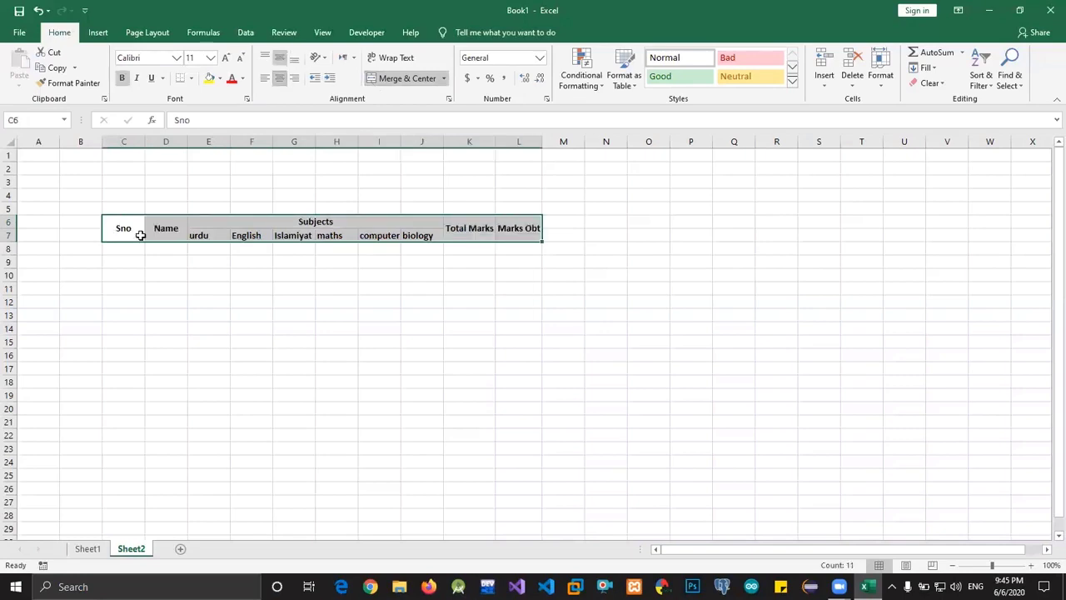
Apply all borders to the table range C6:L14
shift+click(543, 344)
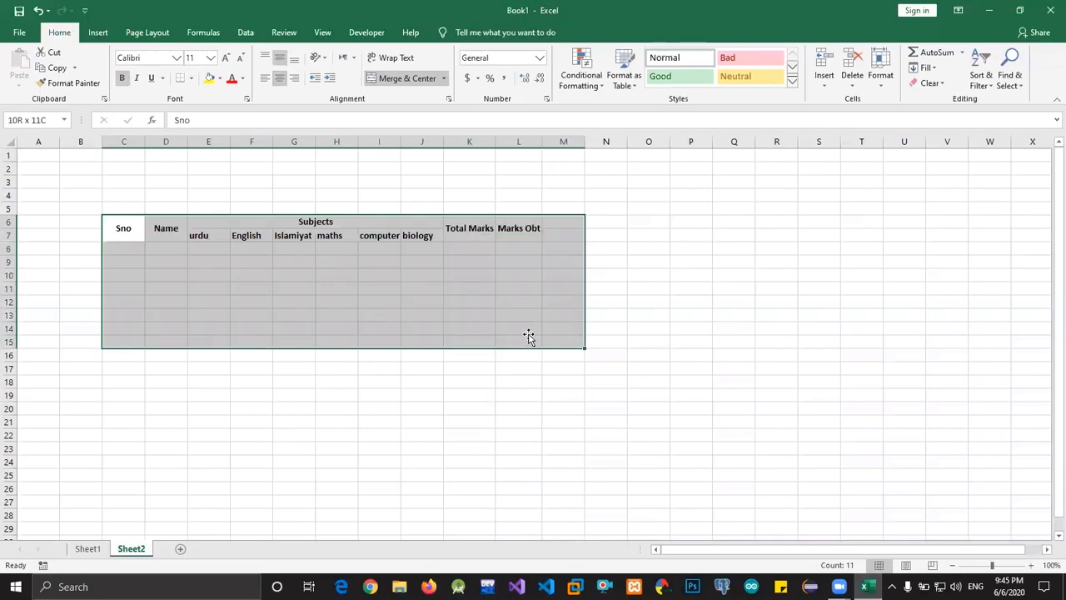
drag(528, 337, 524, 329)
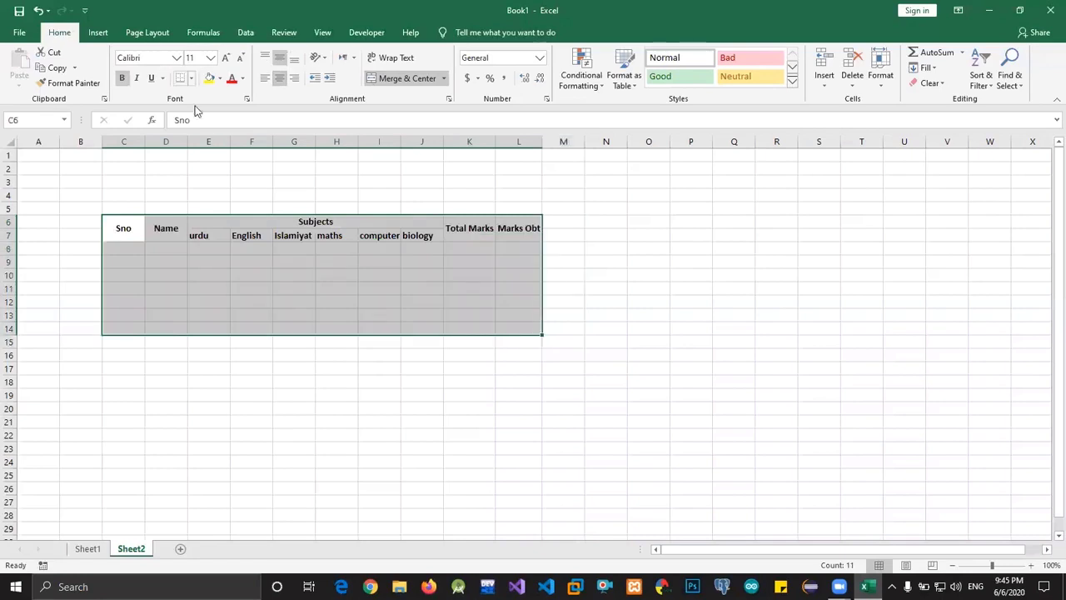
click(191, 78)
click(200, 191)
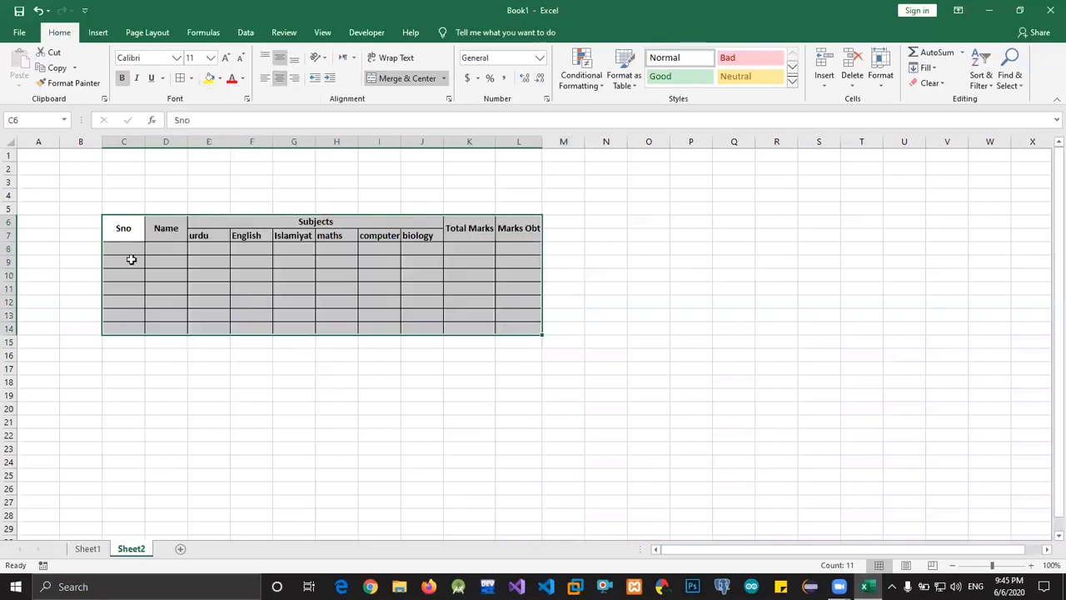
Number the Sno column by entering 1, 2 and 3 in C8:C10 and filling the series down to 7 in C14
key(Return)
text(1)
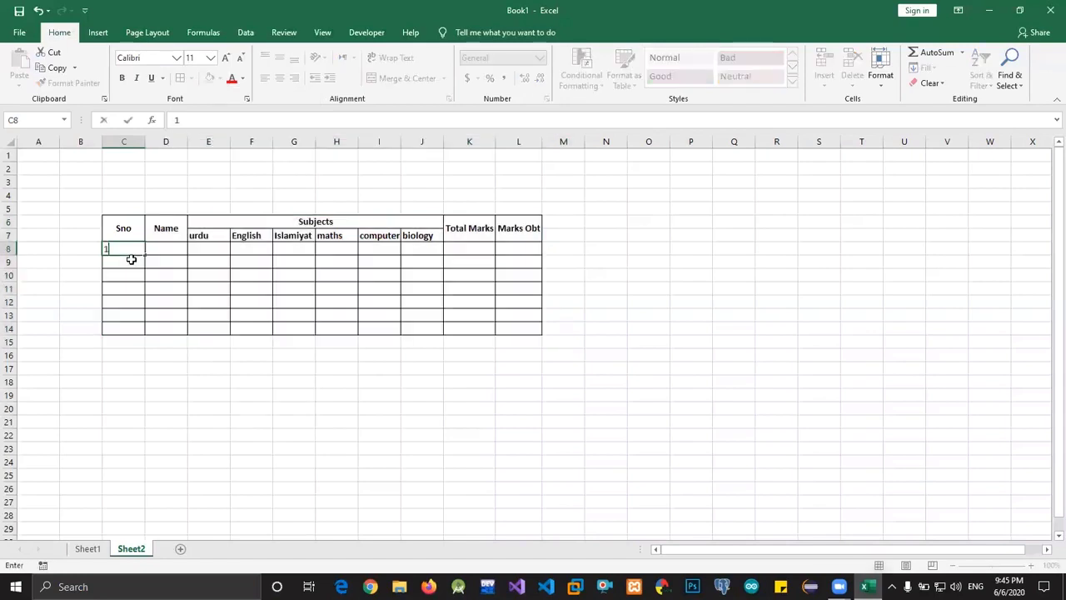
key(Return)
text(2)
key(Return)
text(3)
key(Return)
drag(131, 260, 167, 287)
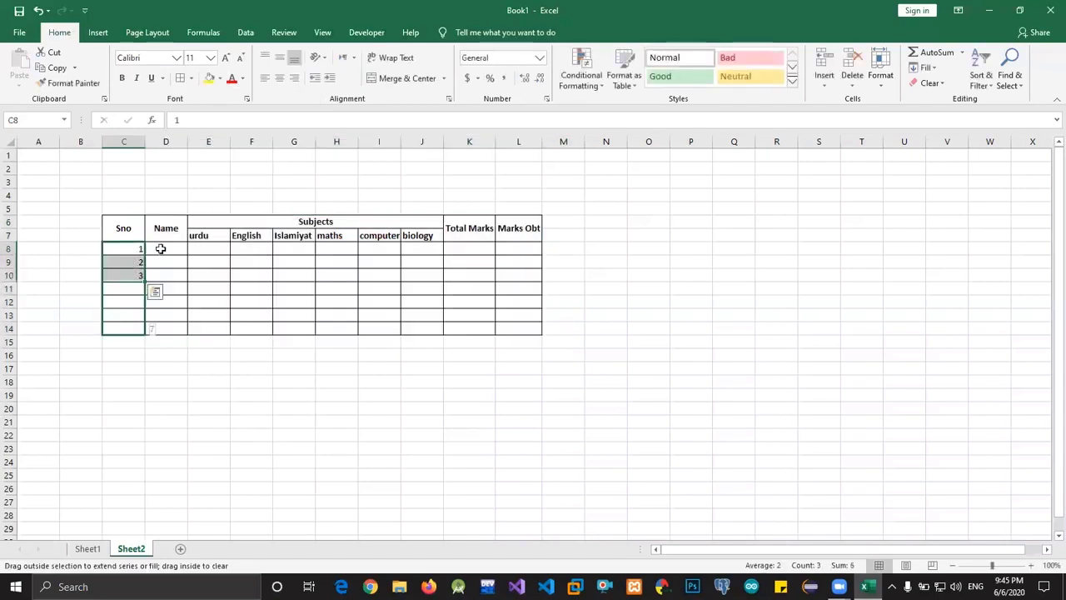
Enter the first student's name in D8 and the urdu mark 60 in E8
click(161, 249)
text(U)
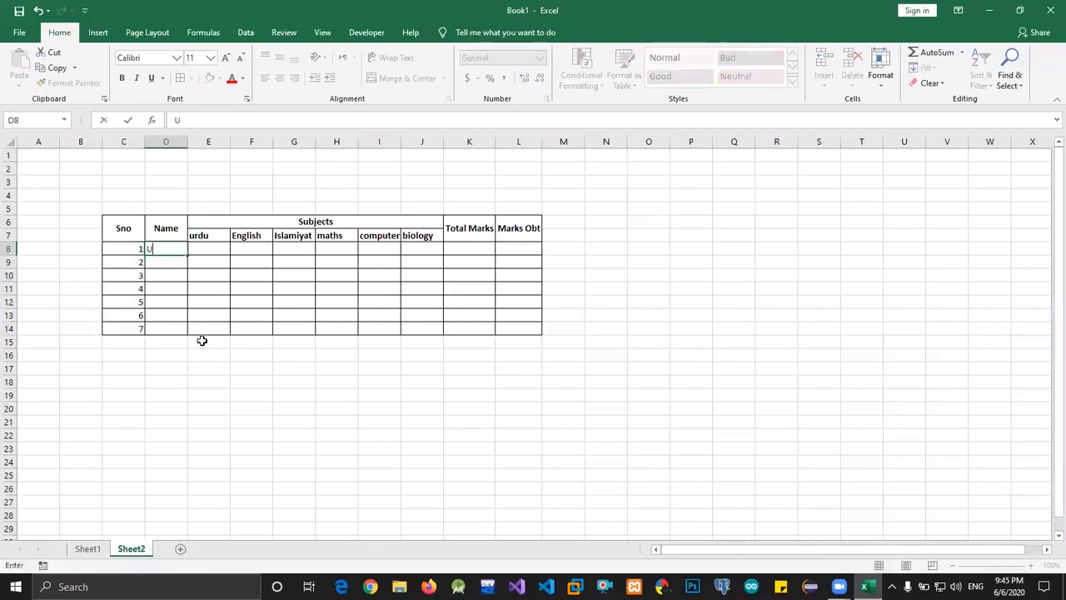
text(mar)
key(Tab)
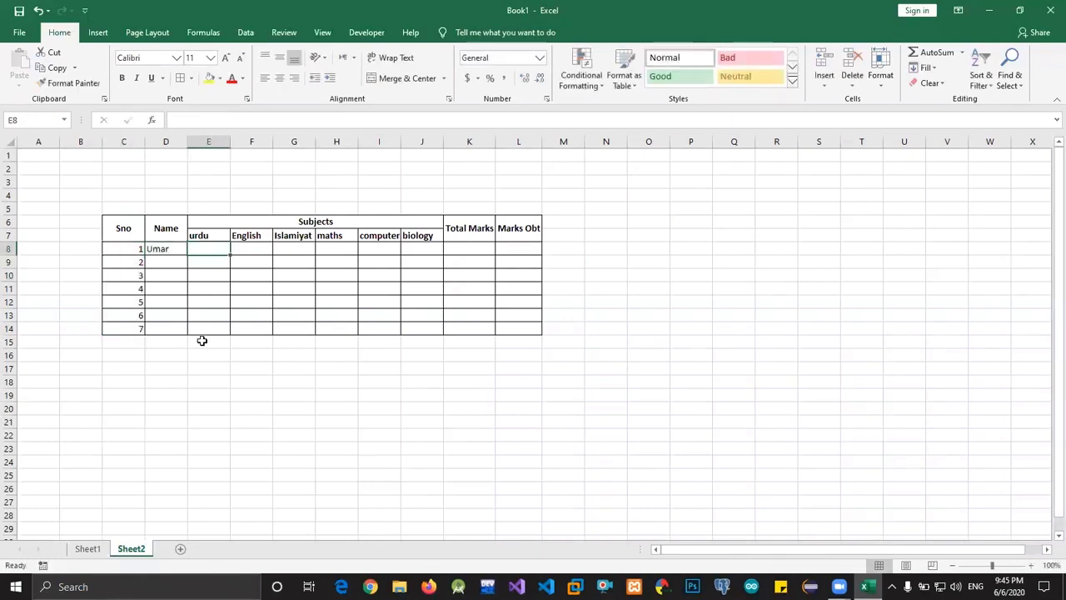
text(60)
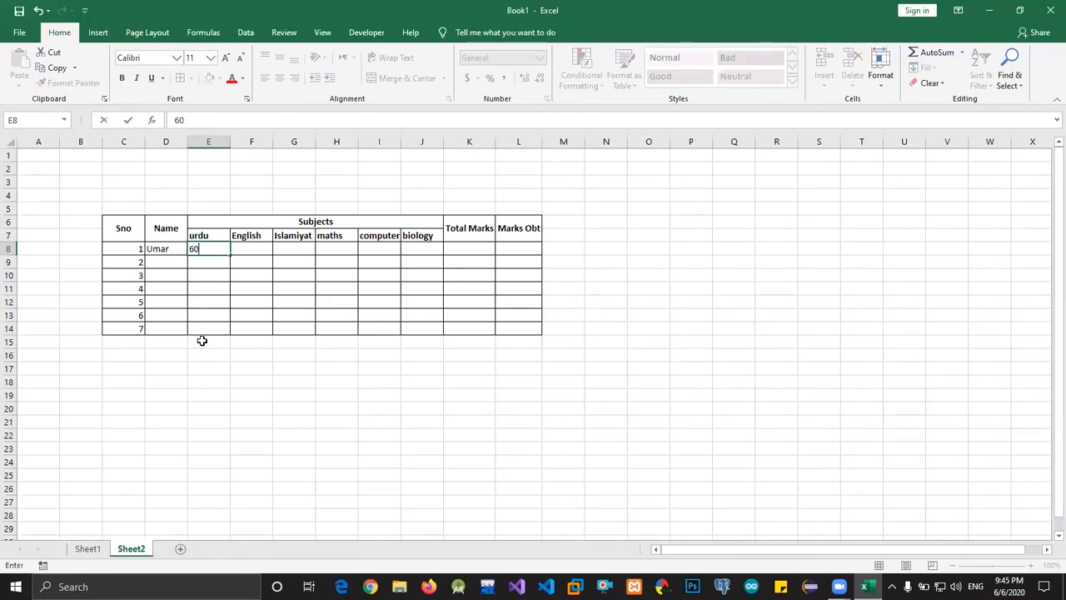
key(Tab)
key(ctrl+Right)
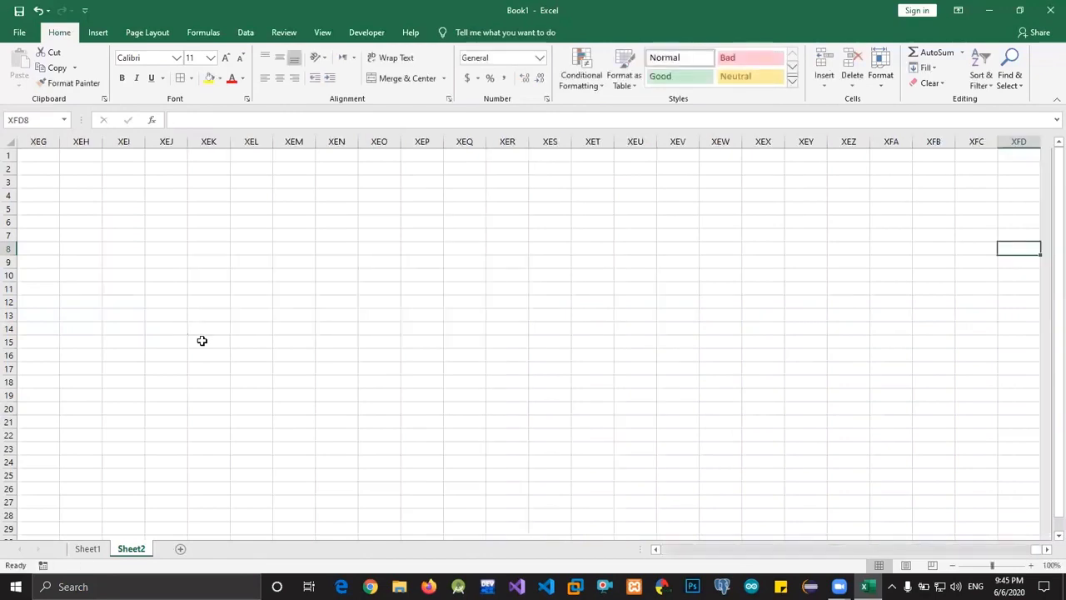
key(Page_Down)
key(ctrl+Left)
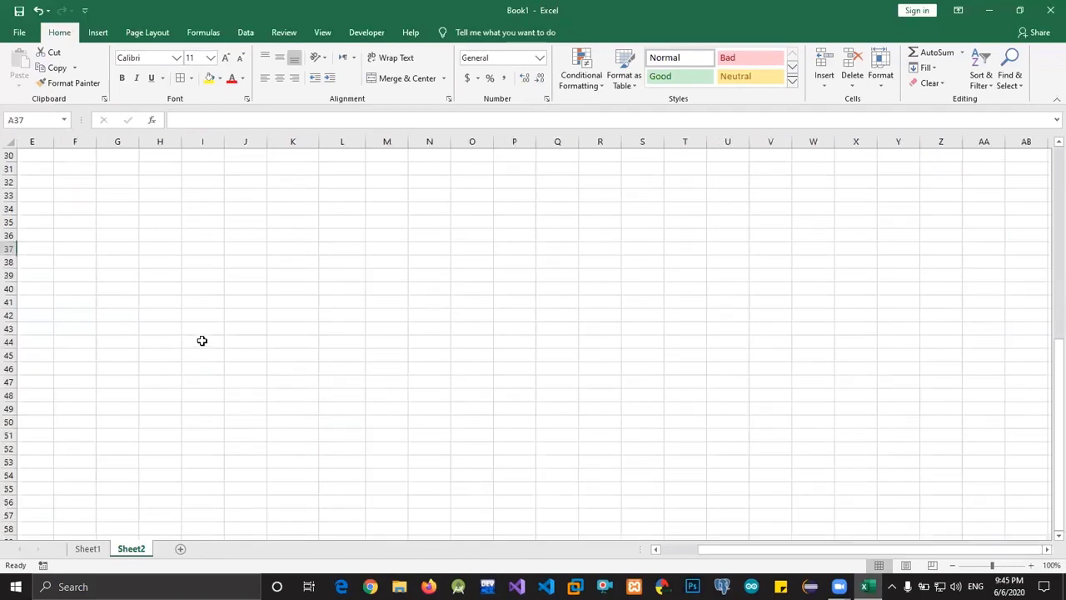
key(Up)
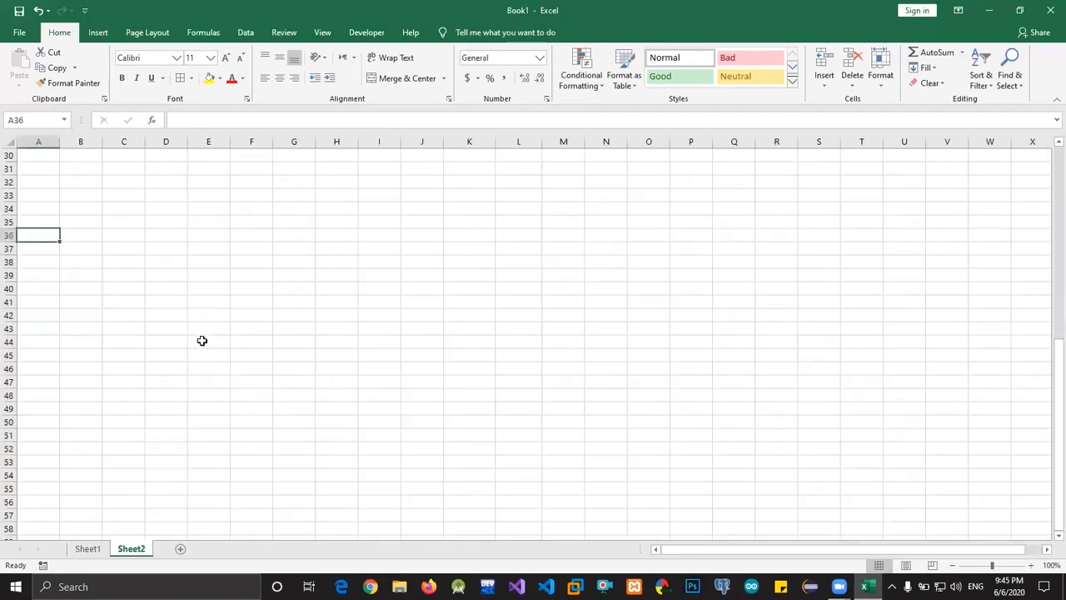
key(ctrl+Home)
key(Down)
key(Down)
key(Right)
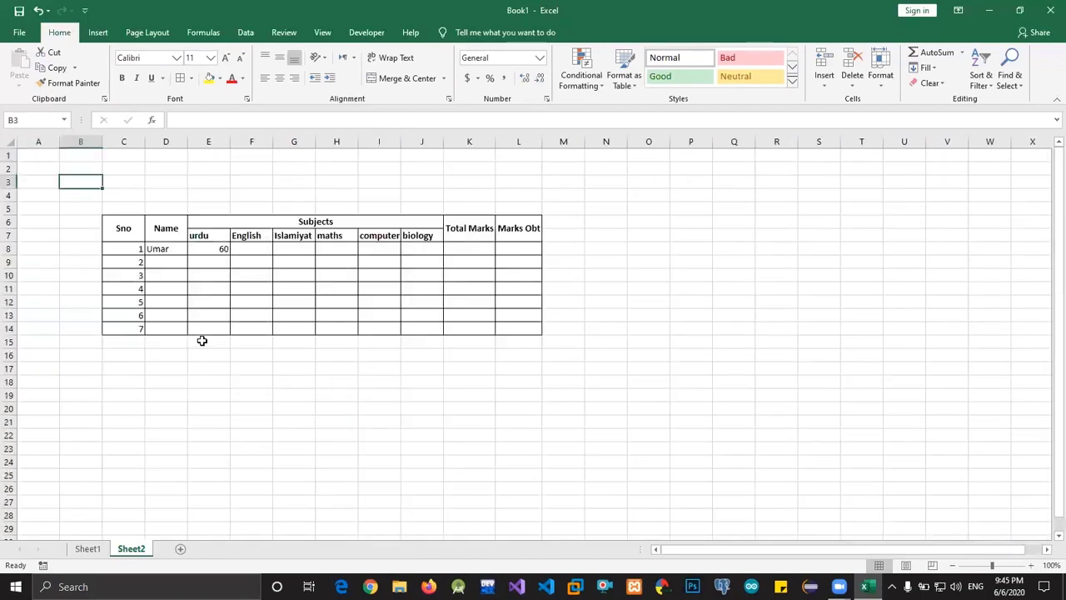
key(Down)
key(Down)
key(Down)
key(Right)
key(Right)
key(Right)
key(Down)
key(Down)
key(Right)
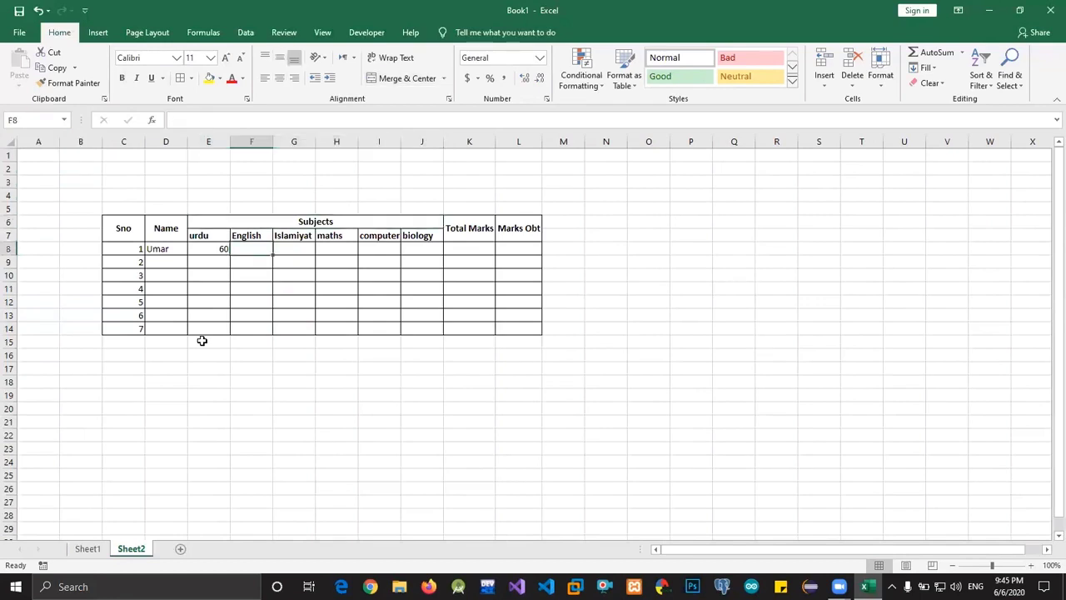
Enter the first student's remaining marks in F8:J8: English 80, Islamiyat 50, maths 40, computer 70 and biology 40
text(80)
key(Tab)
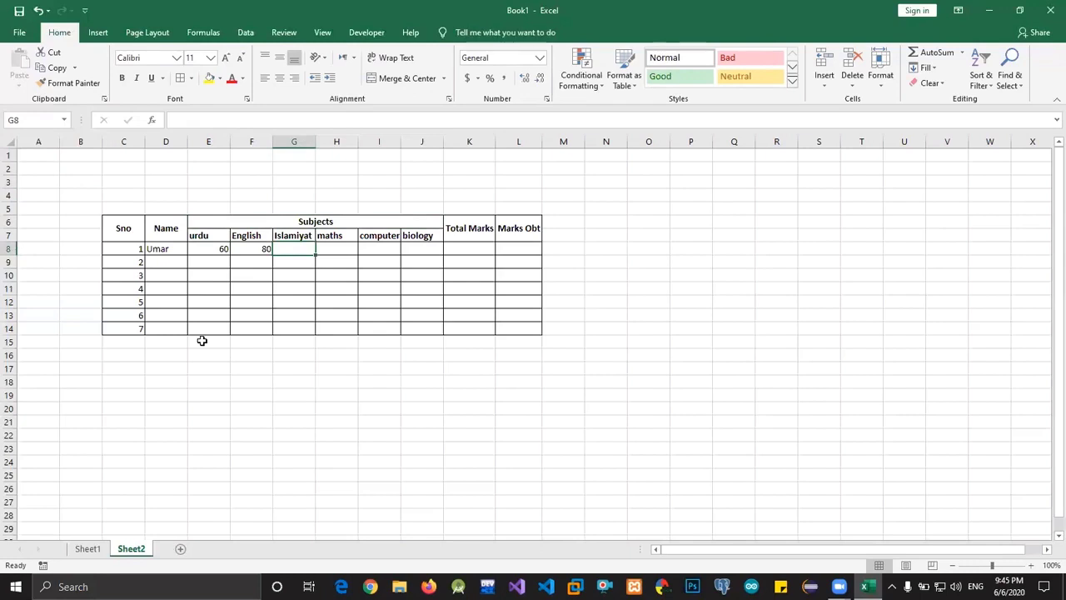
text(40)
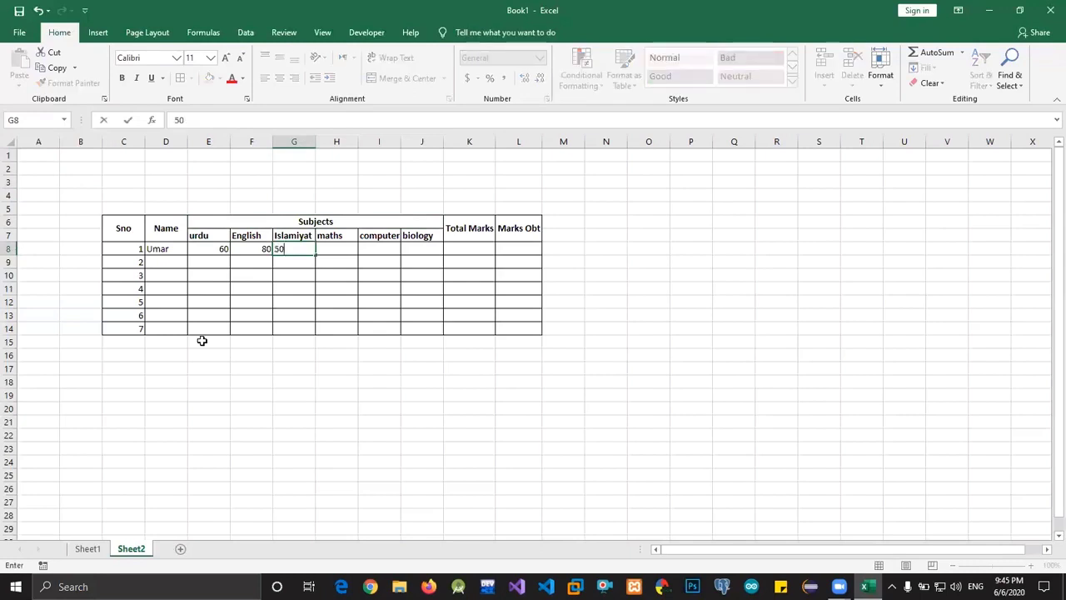
key(Tab)
text(40)
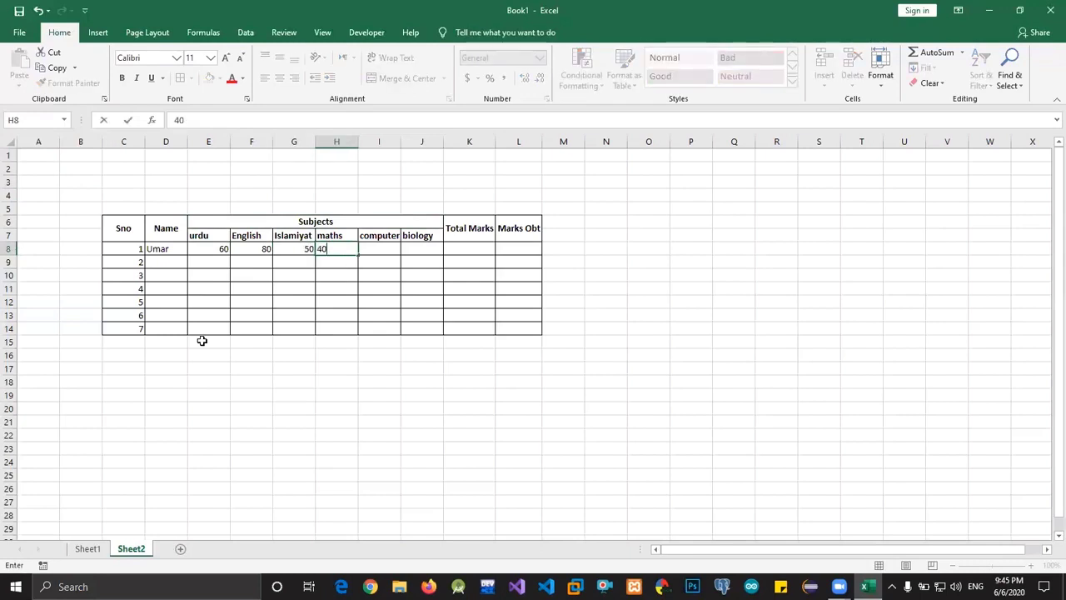
key(Tab)
text(70)
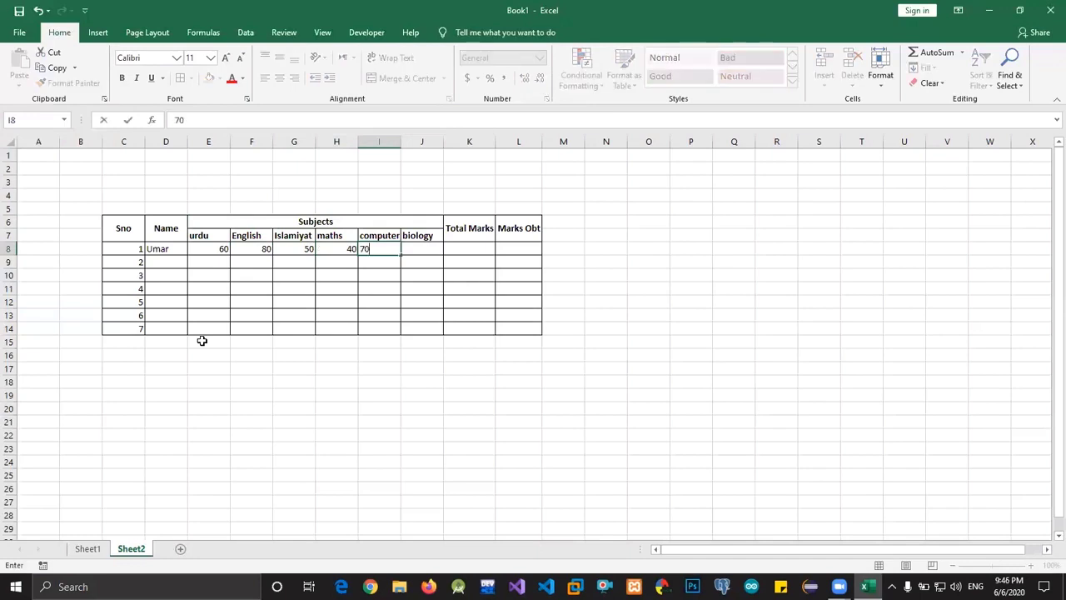
key(Tab)
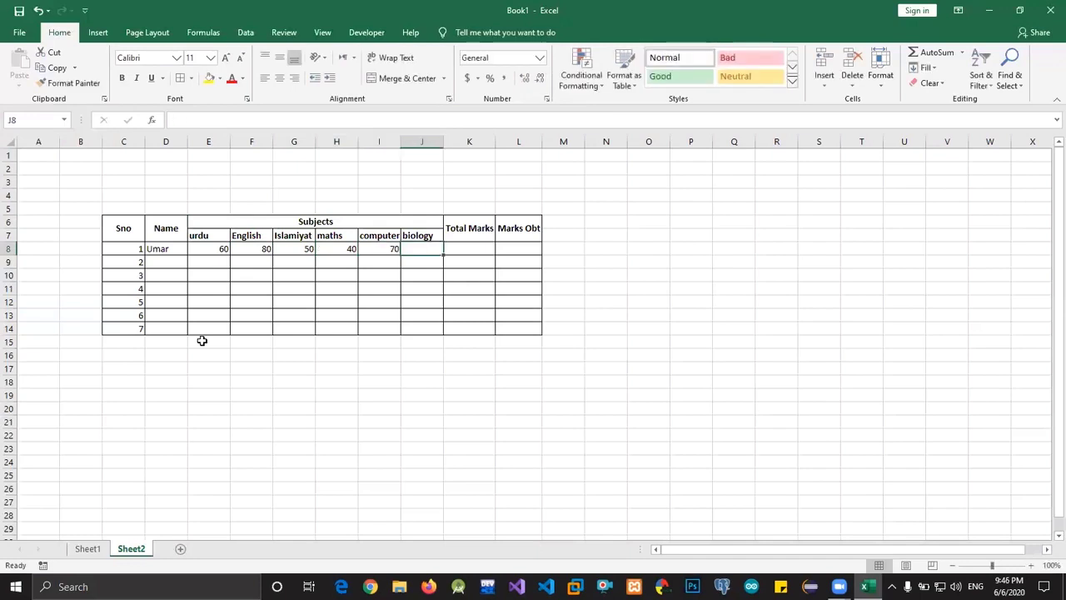
text(40)
key(Tab)
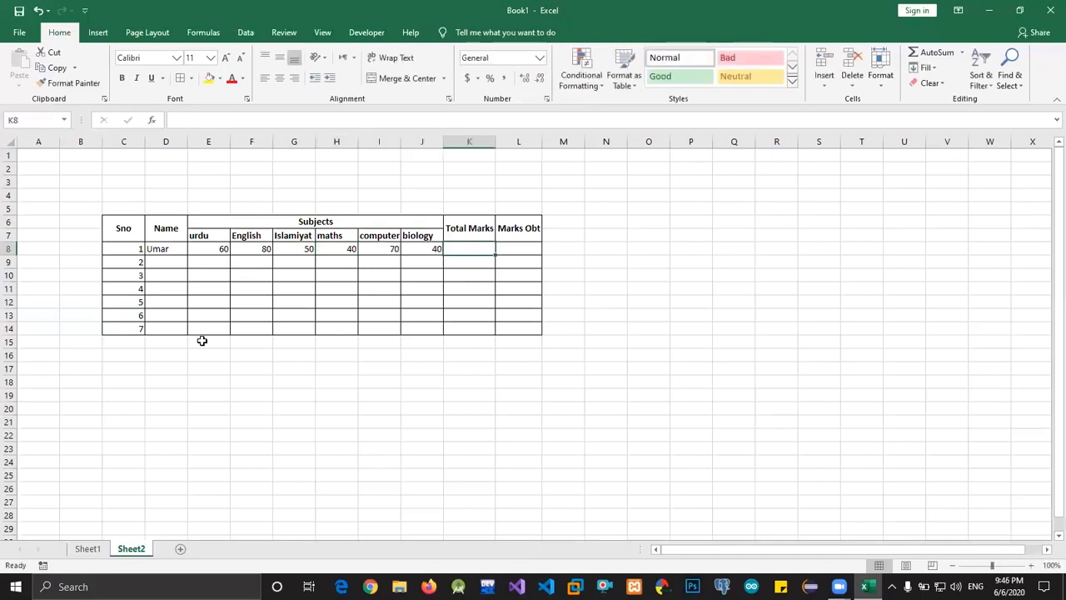
Enter the second student's name in D9, with urdu mark 80 in E9 and English mark 90 in F9
click(175, 255)
click(176, 261)
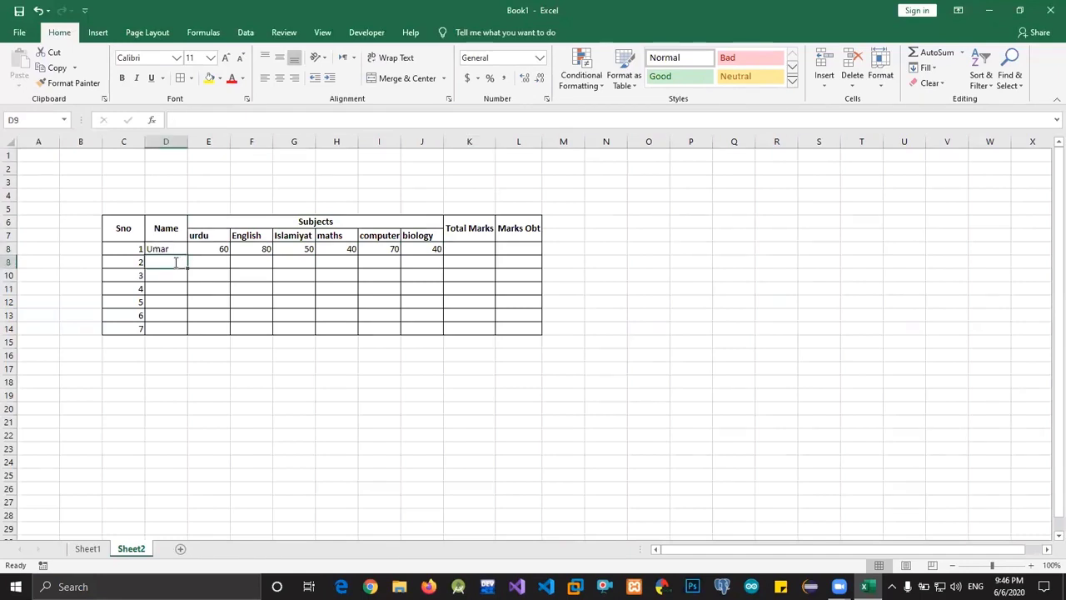
text(khizar)
key(Tab)
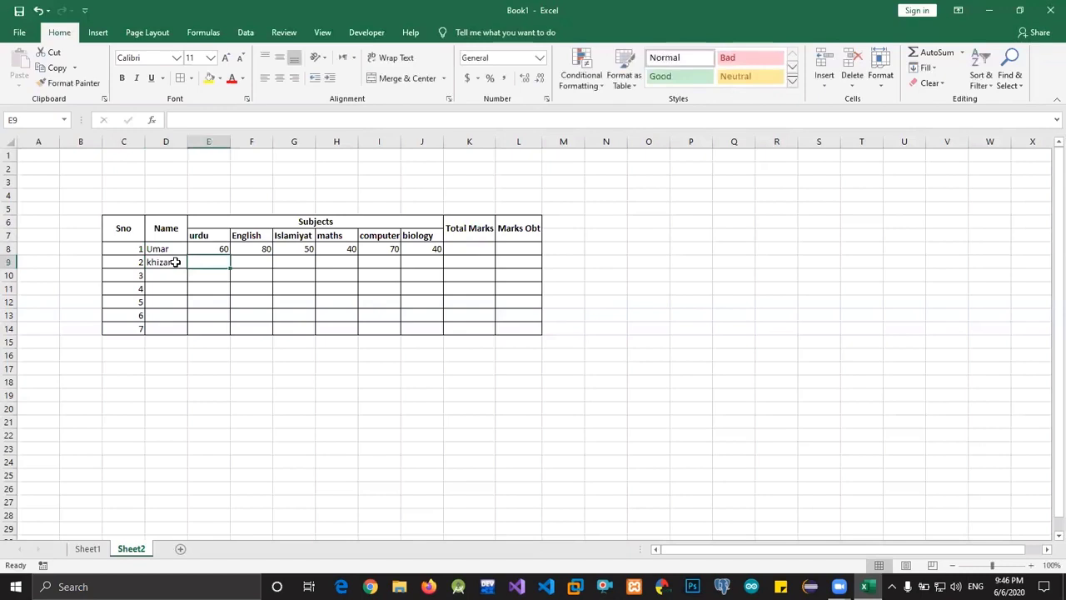
text(80)
key(Tab)
text(0)
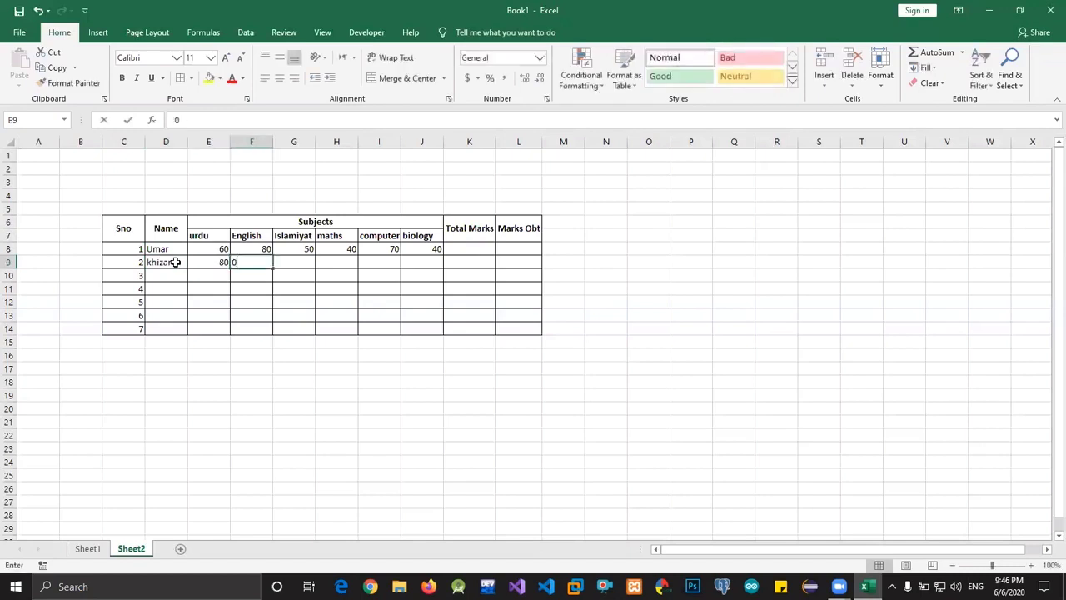
text(0)
key(Tab)
Enter the second student's remaining marks in G9:J9: Islamiyat 70, maths 69, computer 80 and biology 67
text(70)
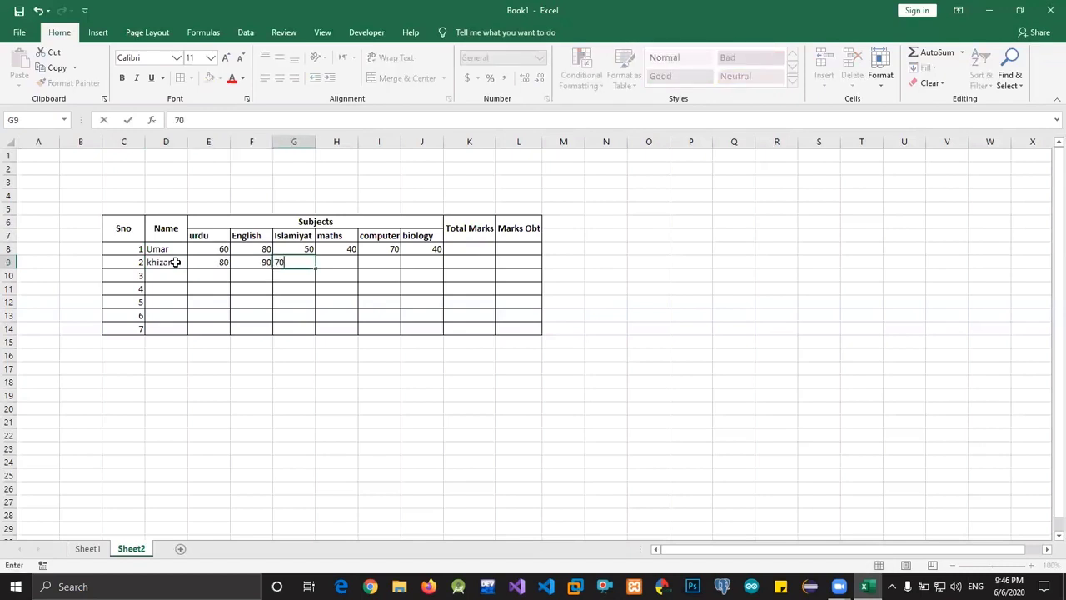
key(Tab)
text(69)
key(Tab)
text(80)
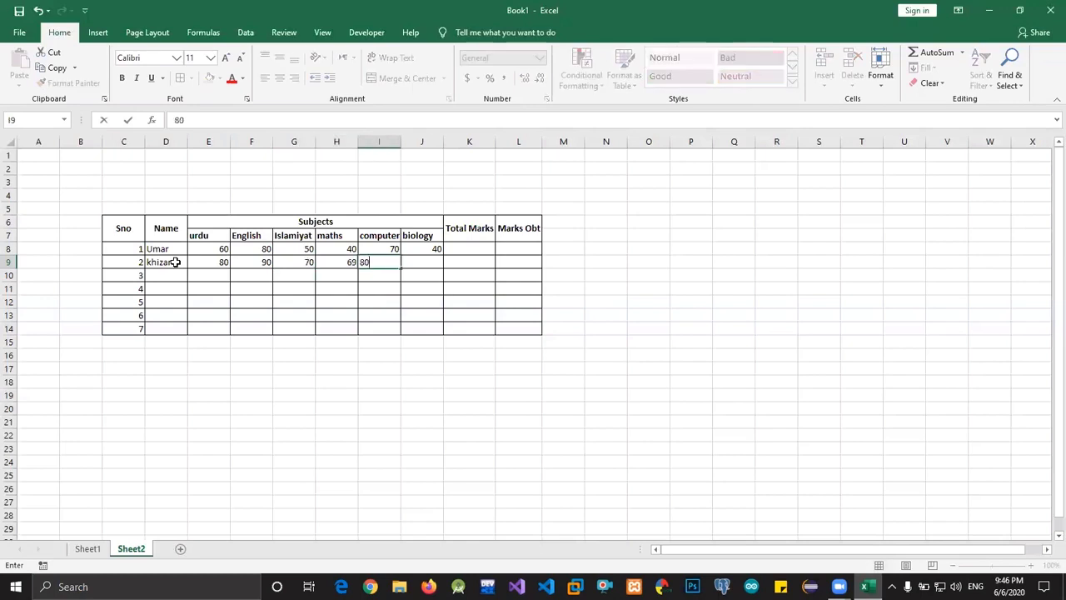
key(Tab)
text(678)
key(BackSpace)
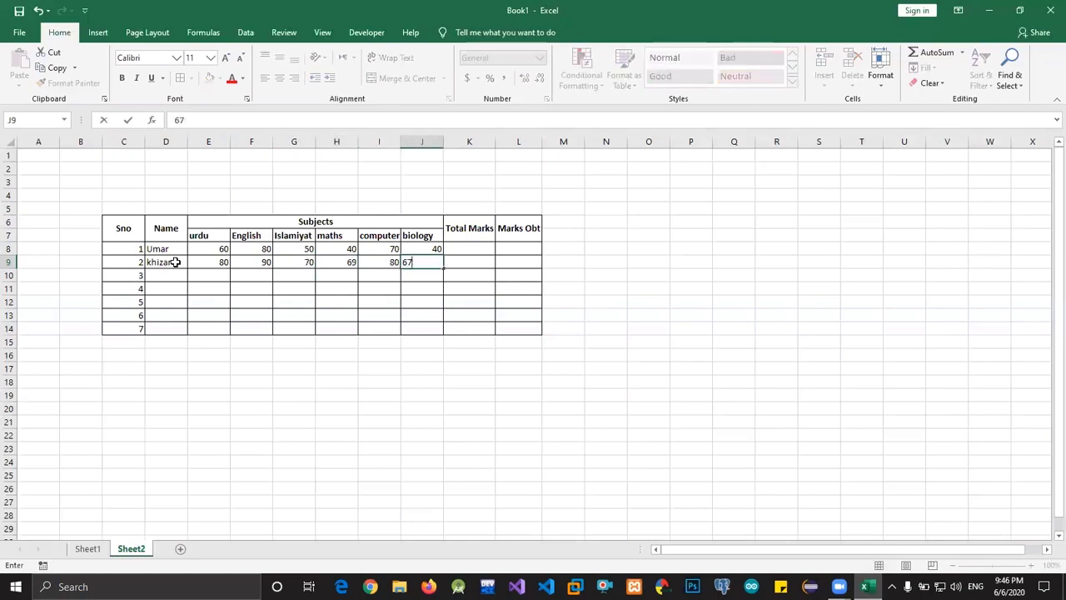
key(Return)
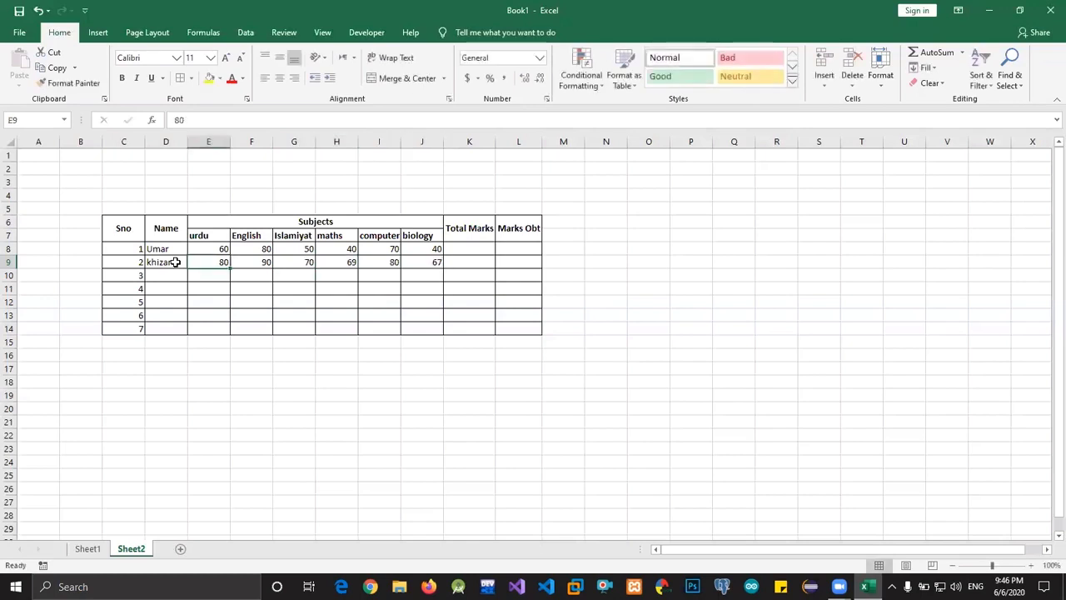
Try to extend the marks in E8:J9 down to row 14 as a filled series
drag(208, 248, 393, 249)
drag(175, 262, 440, 338)
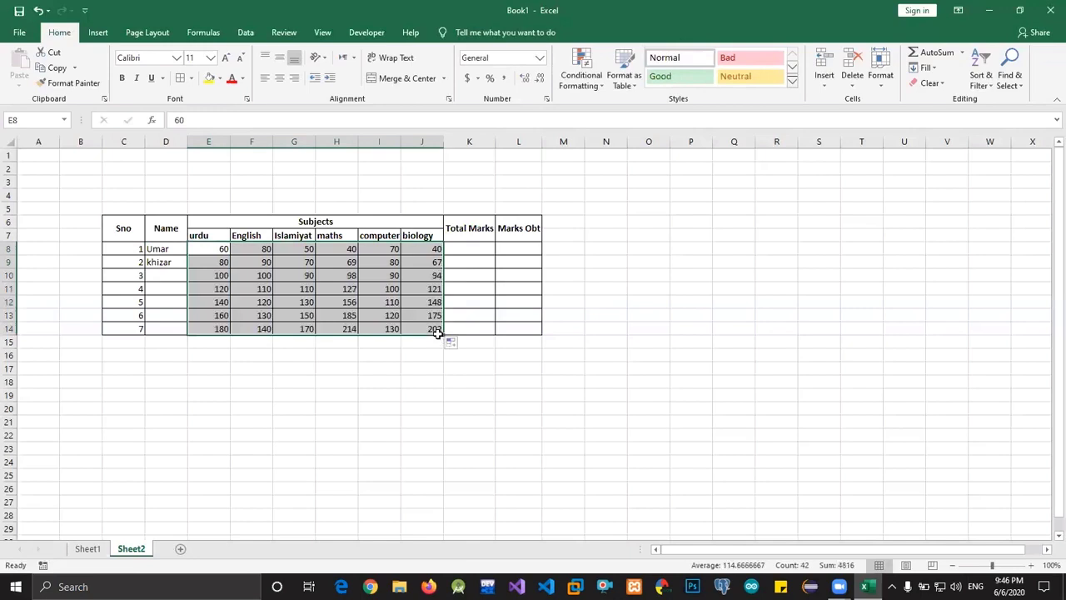
key(ctrl+z)
drag(209, 249, 227, 270)
click(203, 274)
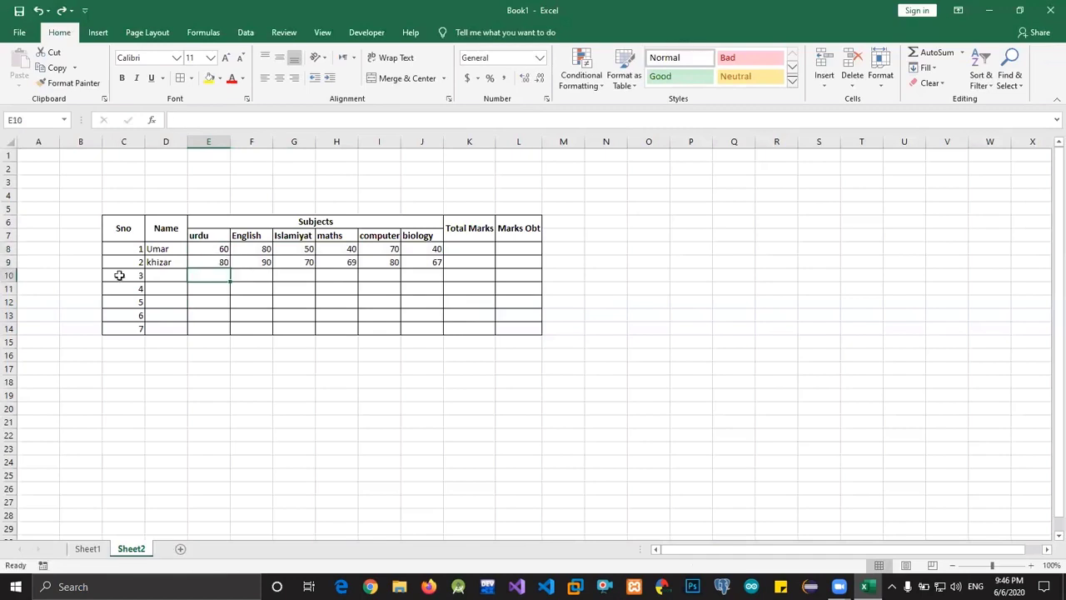
Clear the contents of the unused table rows C10:L14 and remove their borders
drag(123, 275, 526, 324)
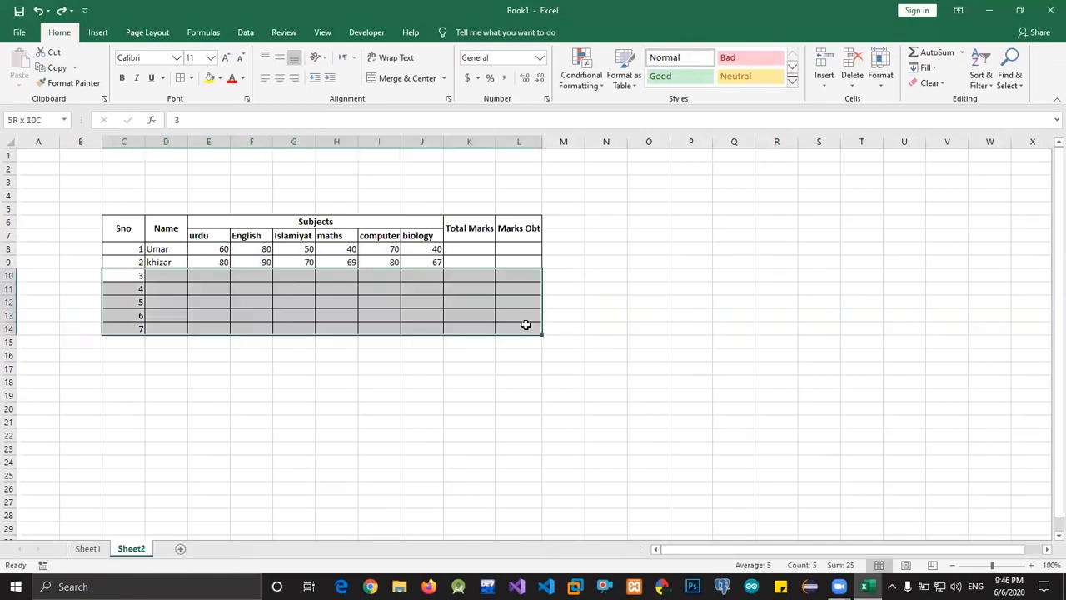
key(Delete)
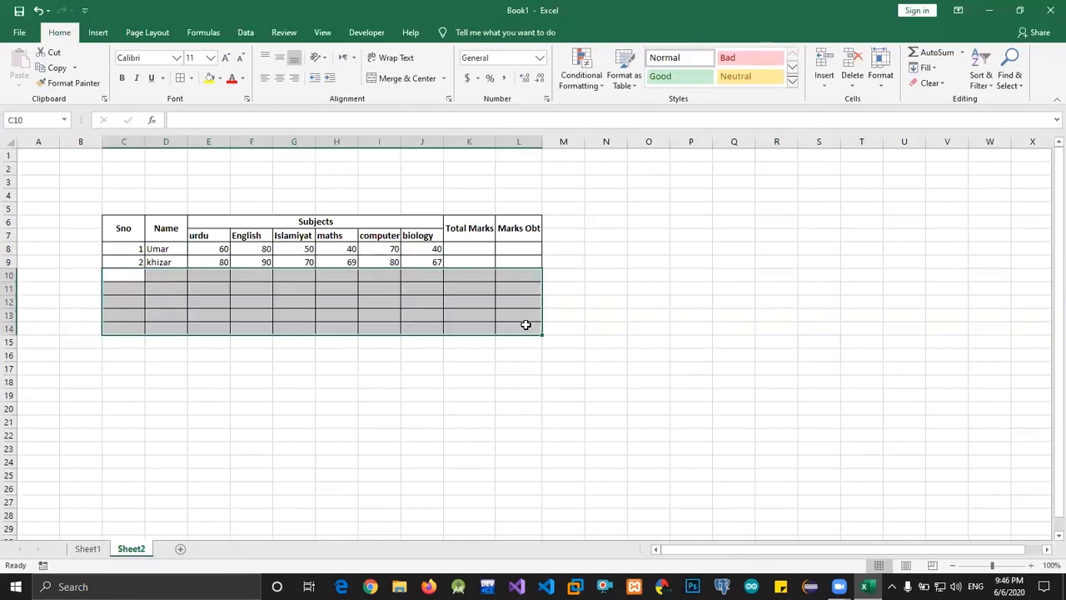
click(192, 78)
click(199, 180)
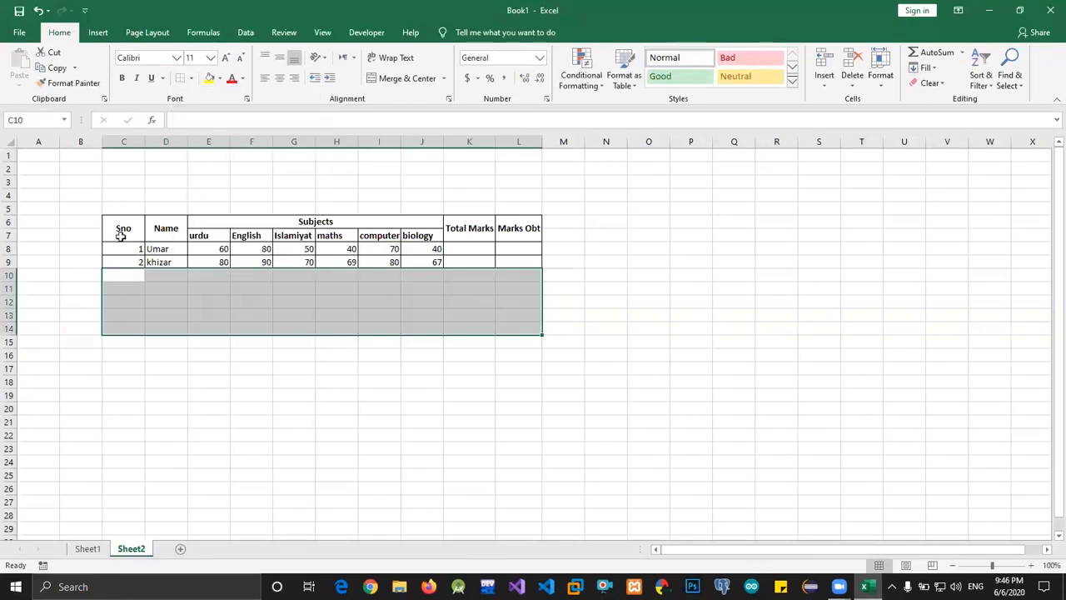
Apply all borders to the remaining table range C6:L9
drag(122, 231, 513, 258)
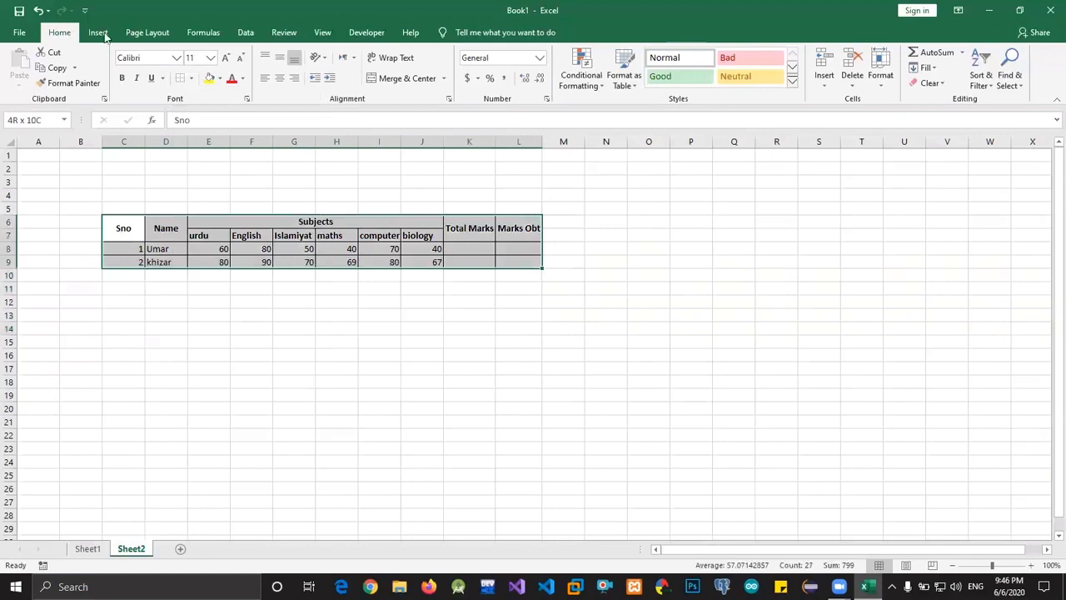
click(192, 78)
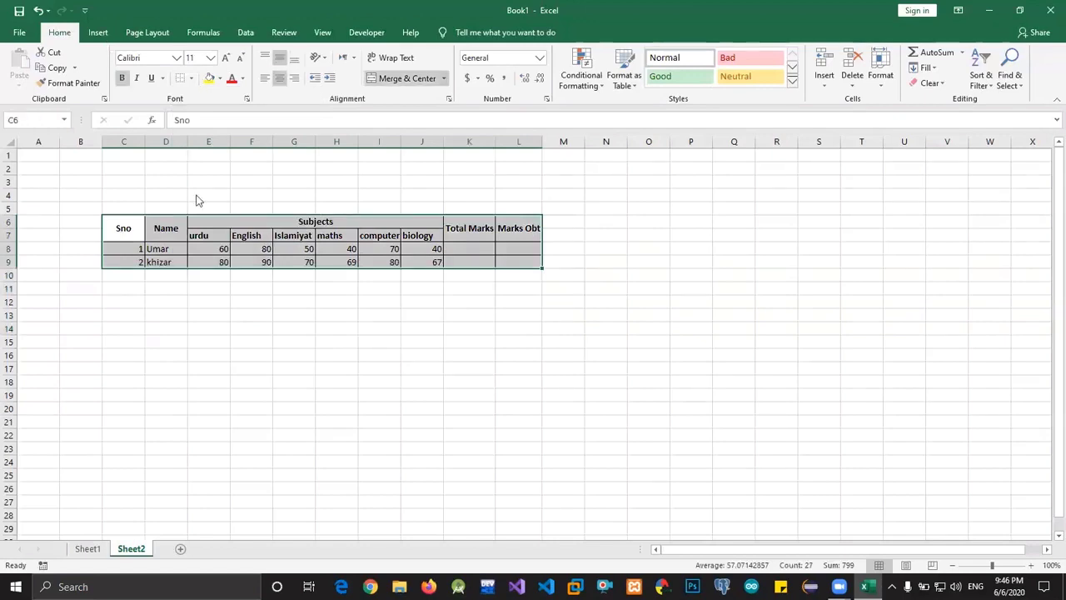
click(198, 196)
click(344, 222)
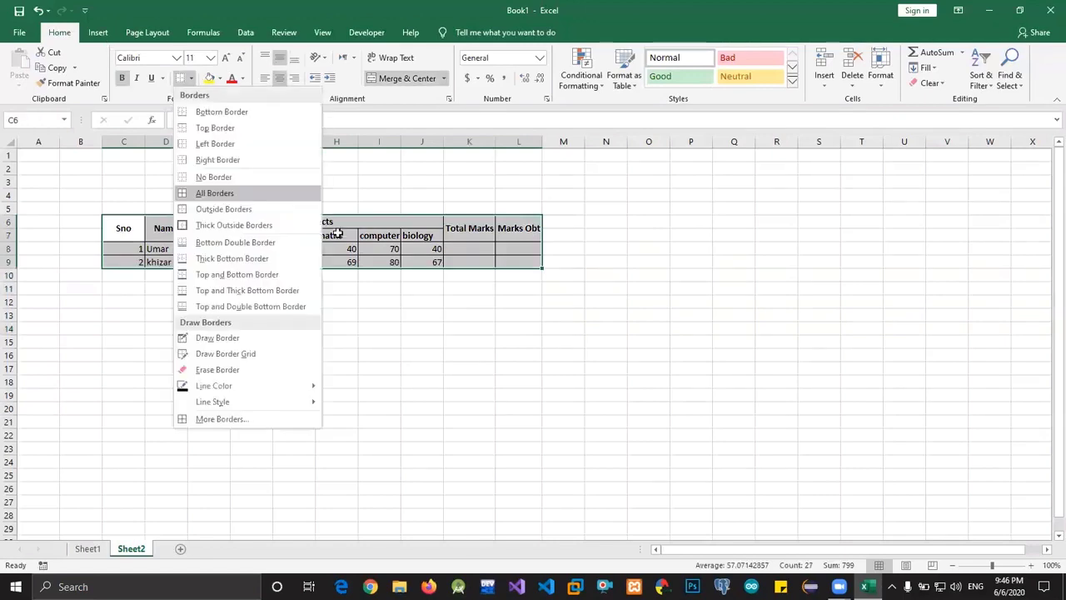
Widen the Total Marks and Marks Obt columns so their headings fit comfortably
double_click(494, 141)
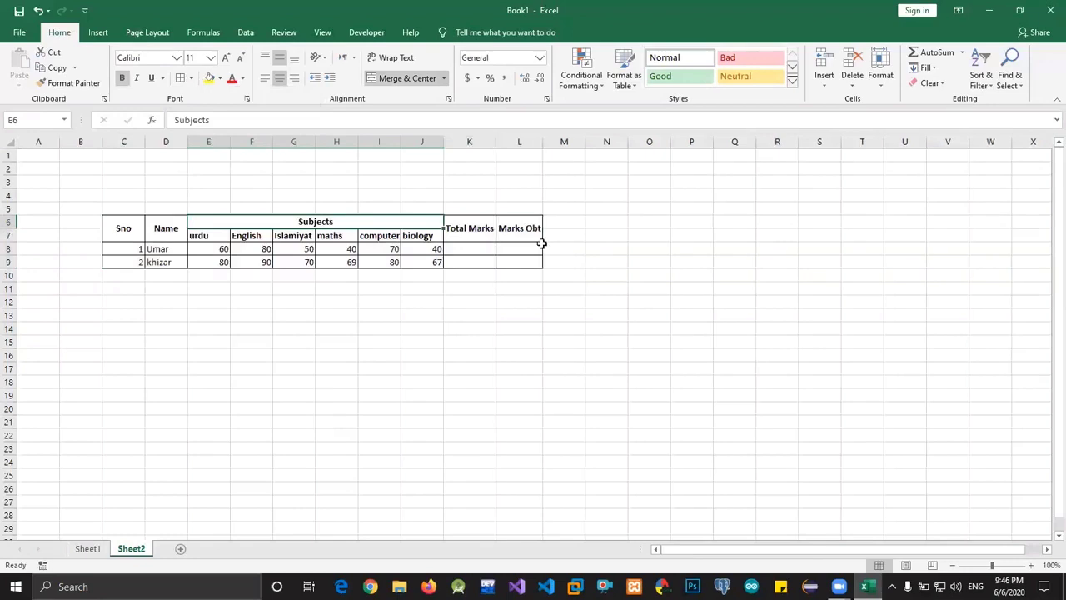
click(524, 261)
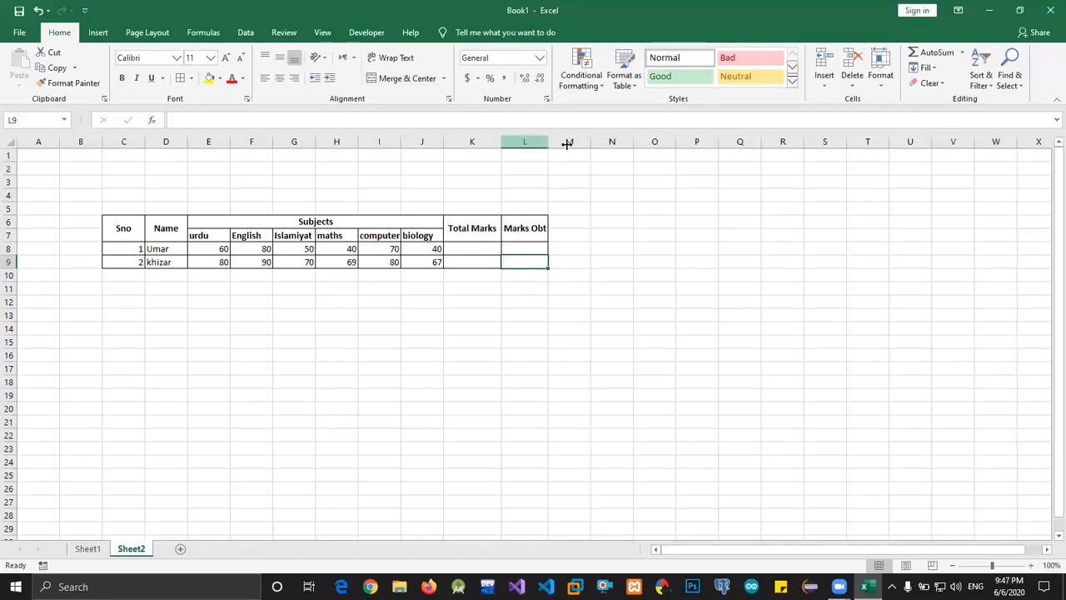
drag(548, 143, 567, 145)
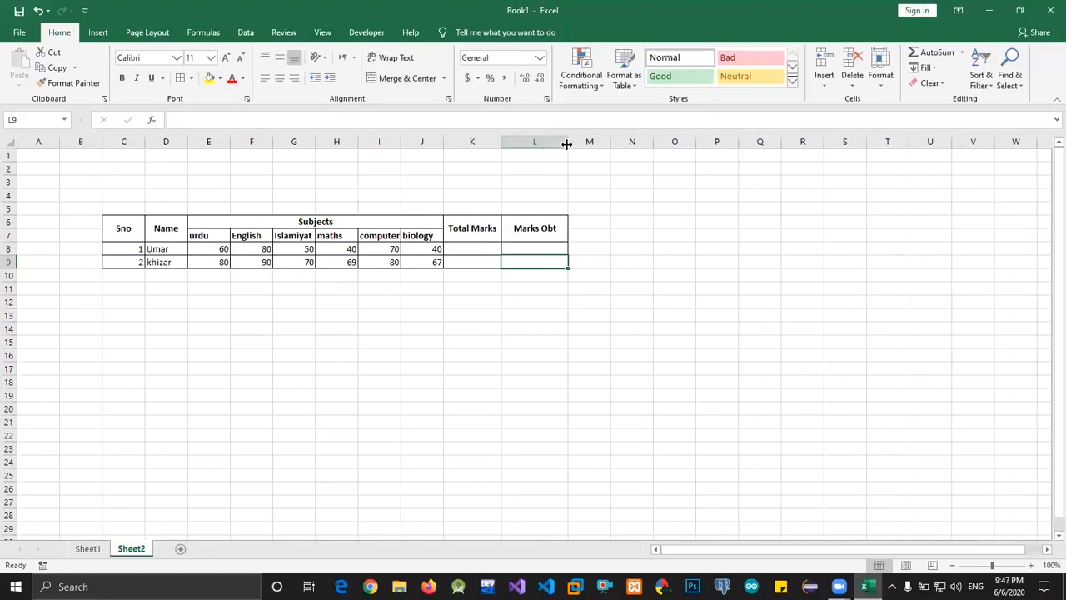
Enter 600 as the first student's total marks in K8
key(Left)
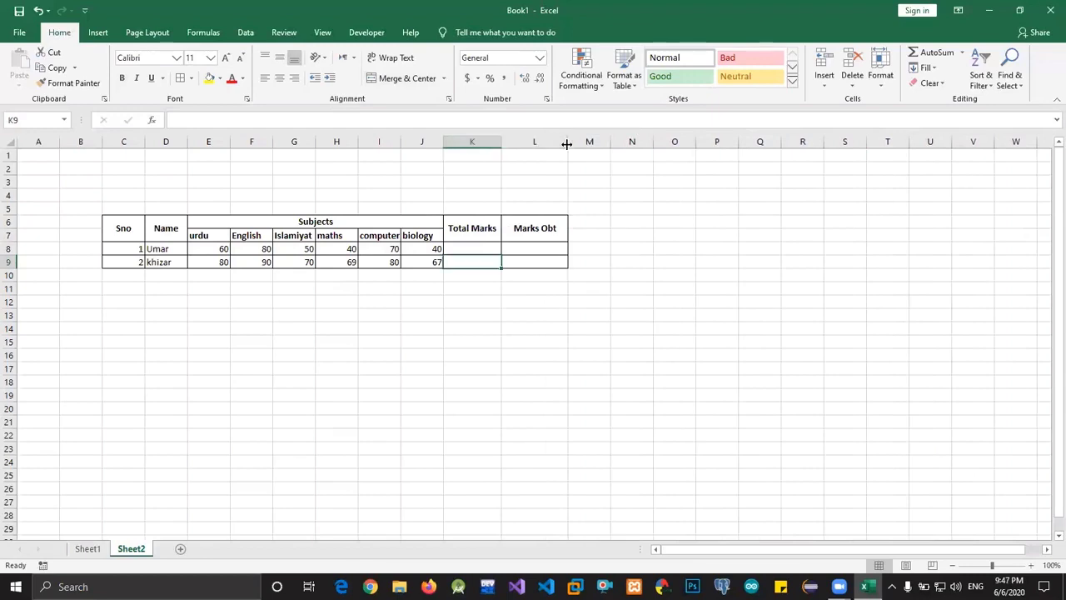
key(Up)
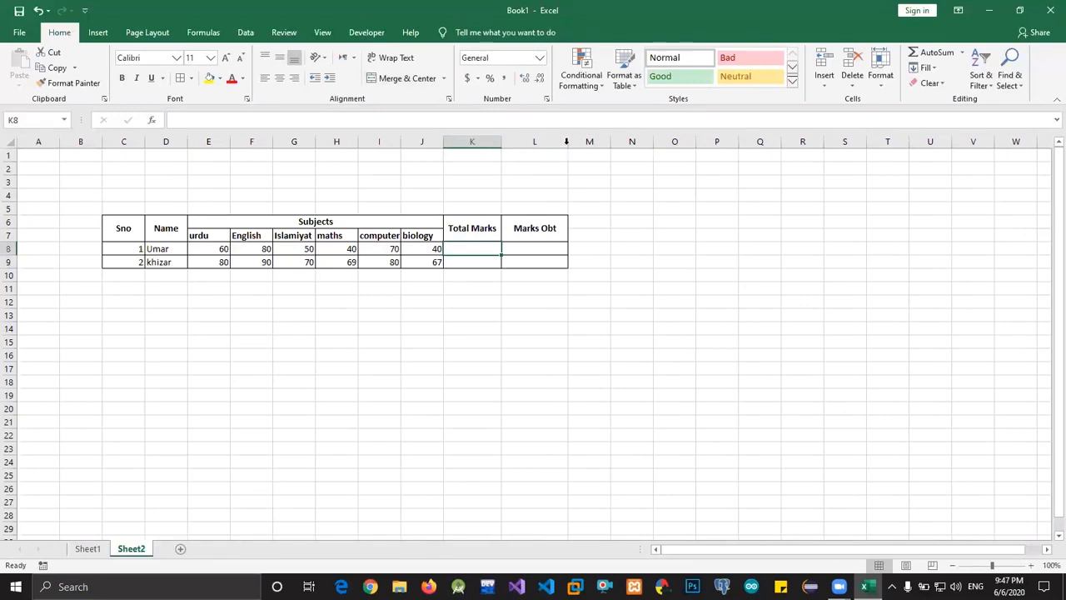
text(=)
key(BackSpace)
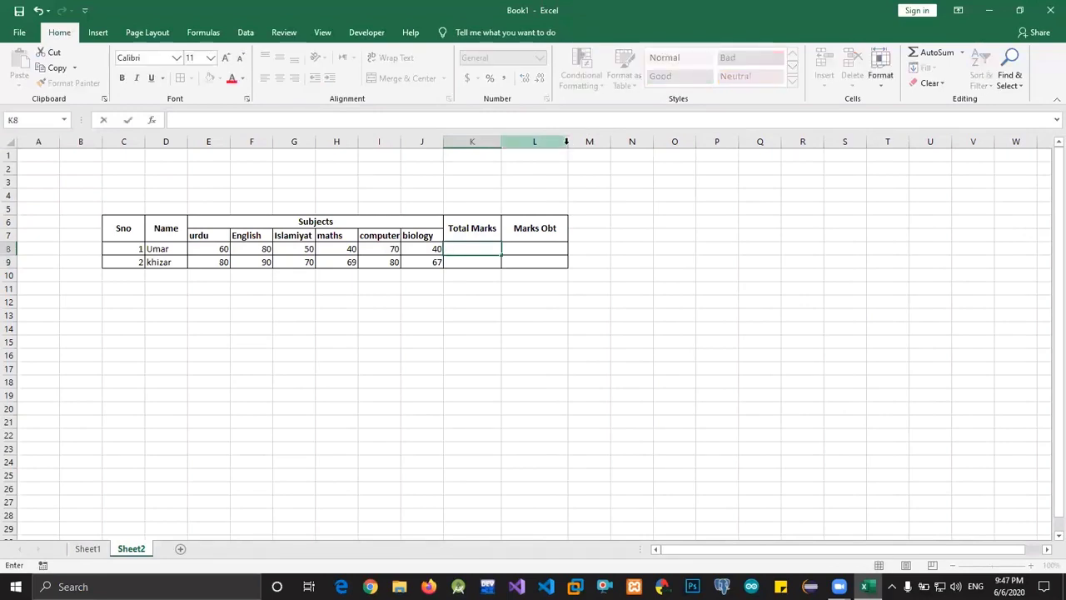
text(400)
key(BackSpace)
key(BackSpace)
key(BackSpace)
text(600)
key(ctrl+Return)
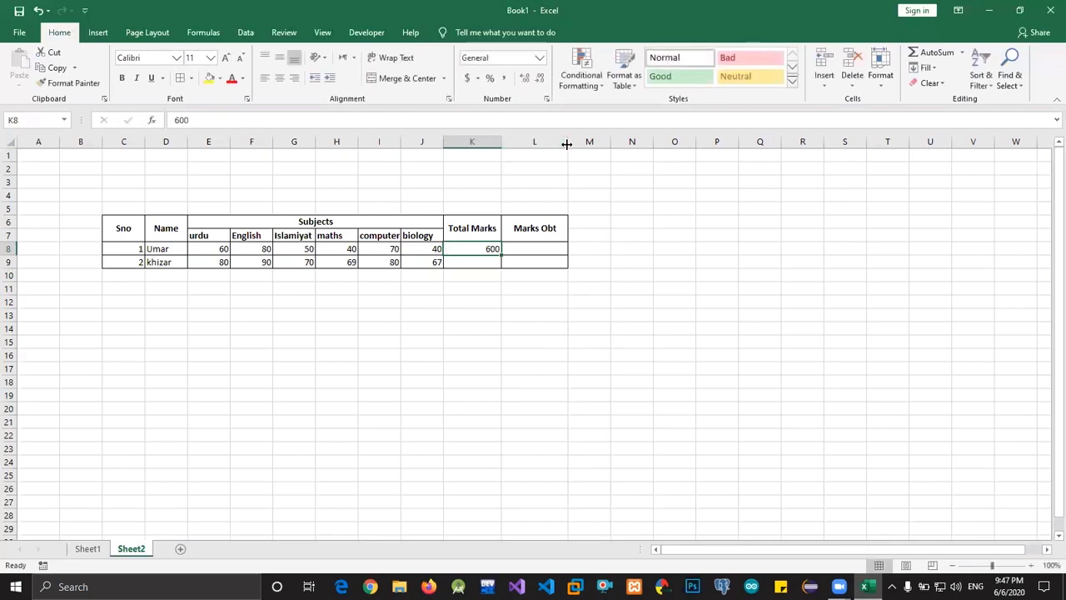
Copy the total marks value from K8 down to K9 for the second student
key(shift+Down)
key(shift+Up)
key(Down)
key(ctrl+d)
Calculate the first student's marks obtained in L8 with a SUM formula over E8:J8
key(Up)
key(Right)
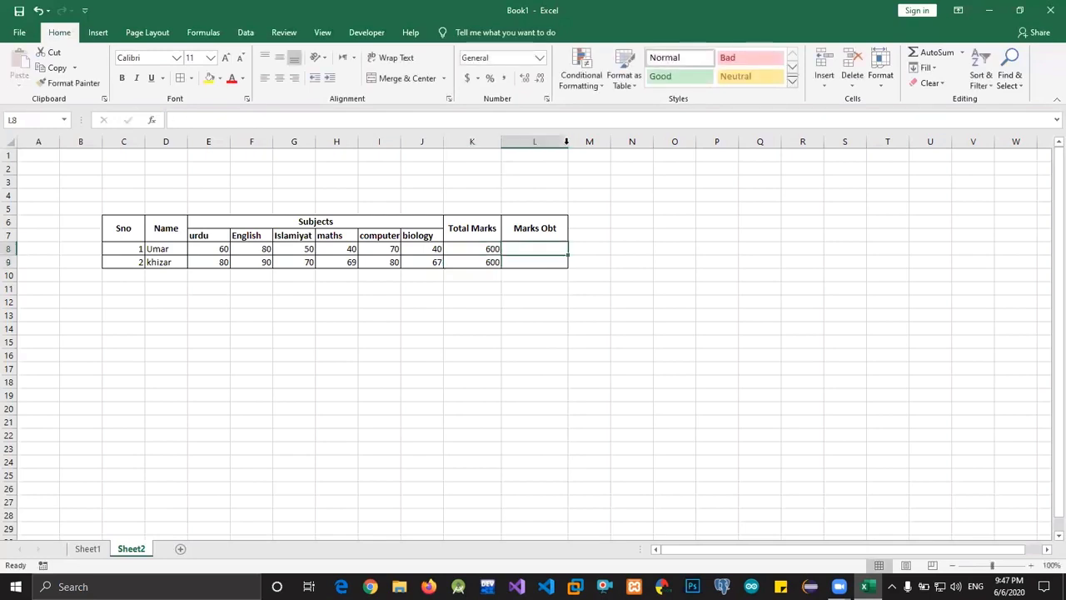
text(=SUM()
key(Left)
key(Left)
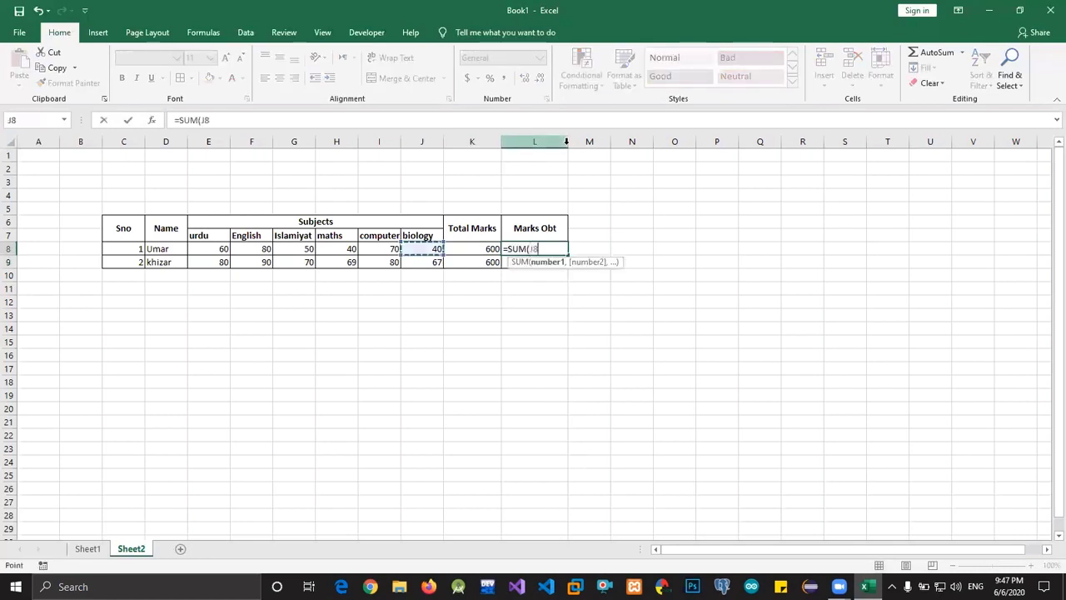
key(shift+Left)
key(shift+Left)
key(shift+Left)
key(shift+Left)
key(shift+Left)
key(Return)
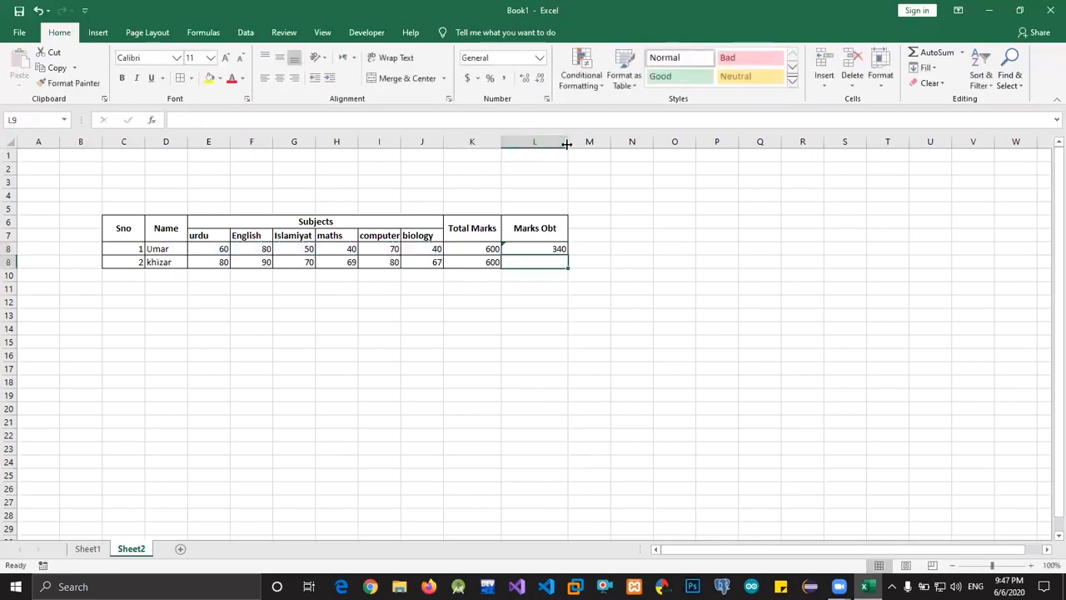
Merge and center M6:M7 and enter the column heading Percentage
key(Up)
key(Up)
key(Right)
key(shift+Down)
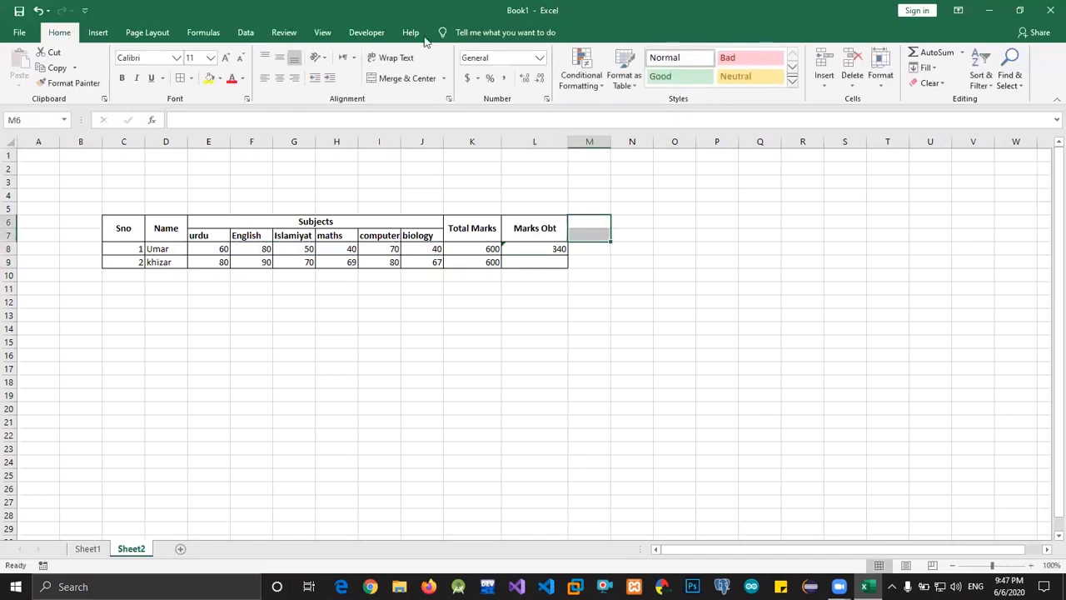
click(400, 78)
text(Per)
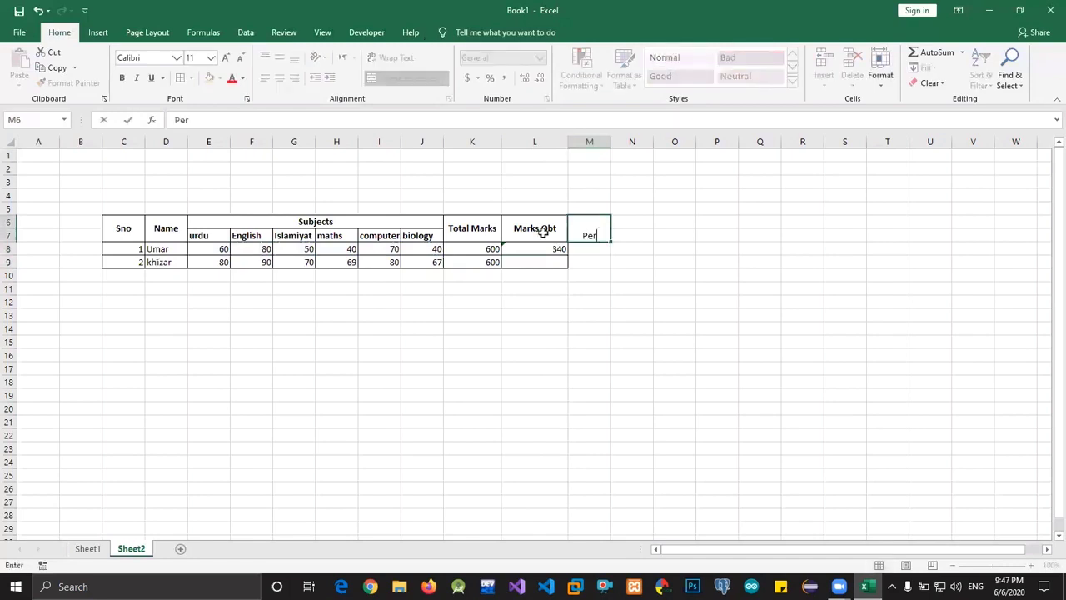
text(centage)
key(Return)
Autofit column M to the Percentage heading and make the heading bold and vertically middle-aligned
drag(609, 143, 611, 148)
double_click(612, 144)
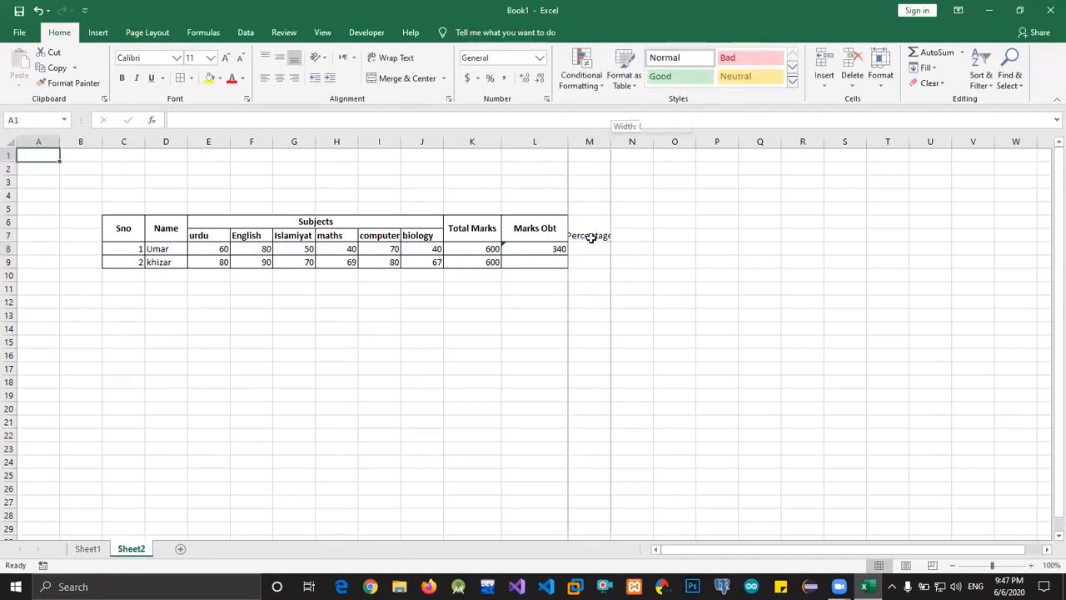
click(590, 237)
click(122, 77)
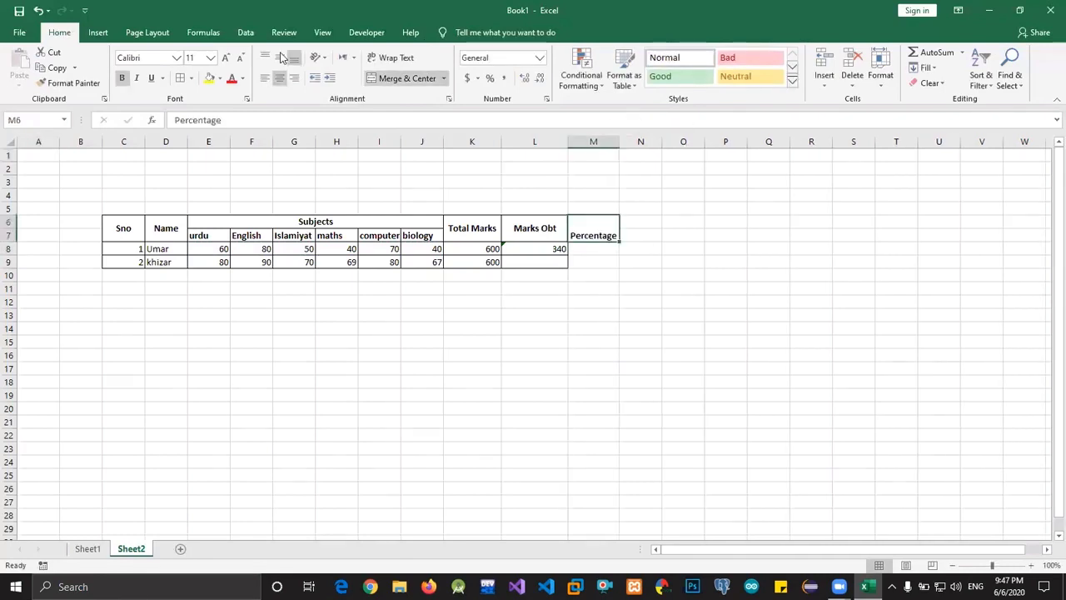
Apply all borders to the Percentage column range M6:M9
click(591, 254)
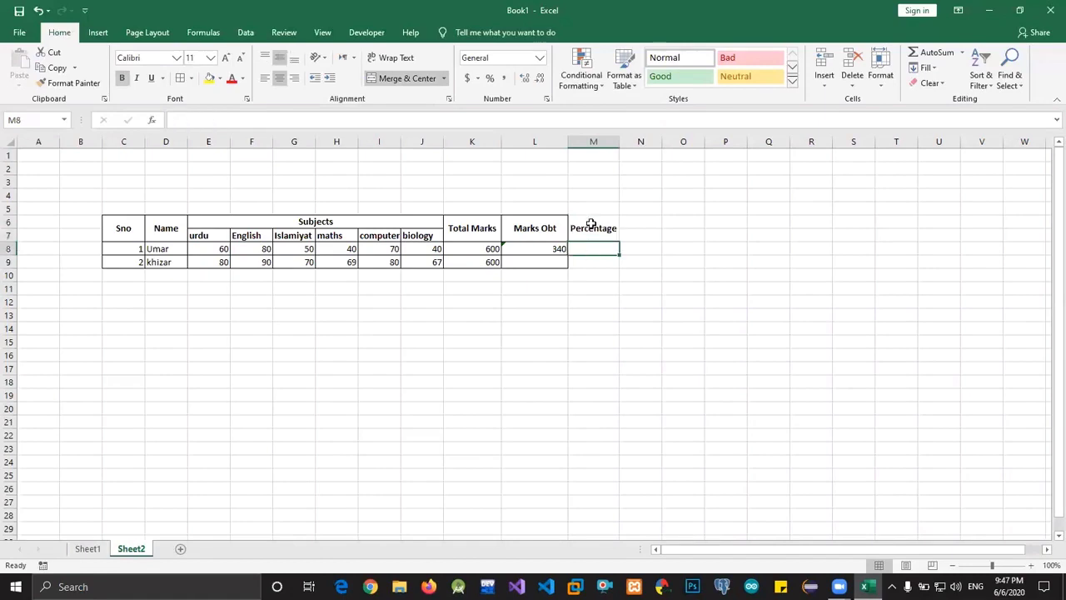
drag(592, 224, 587, 263)
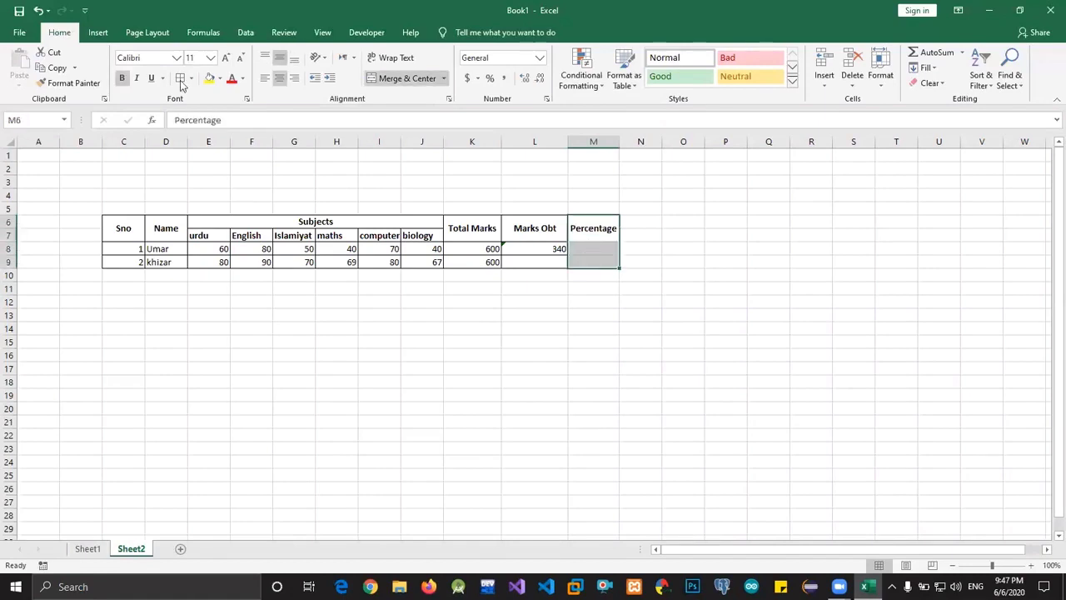
click(578, 245)
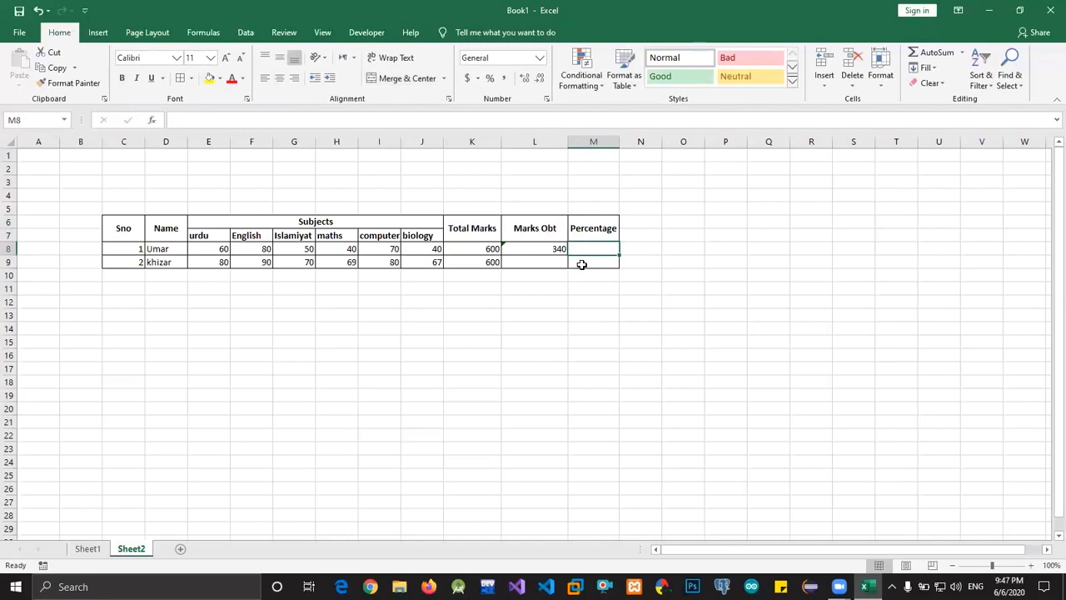